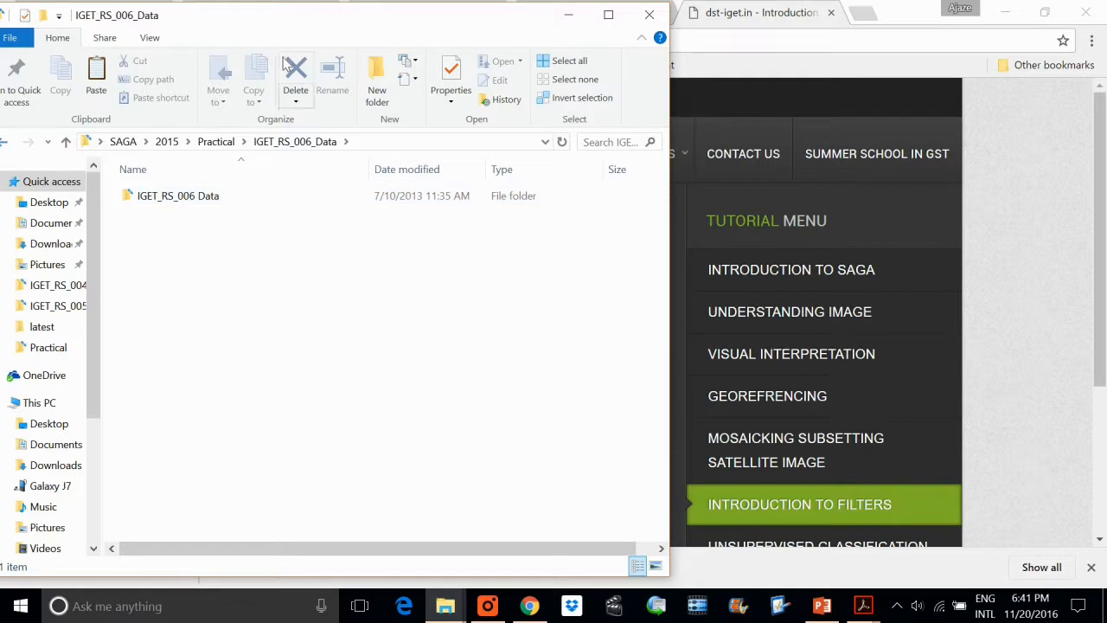
Go back to the Practical folder and locate the IGET_RS_006_Data.zip archive
left_click_drag(276, 26, 487, 24)
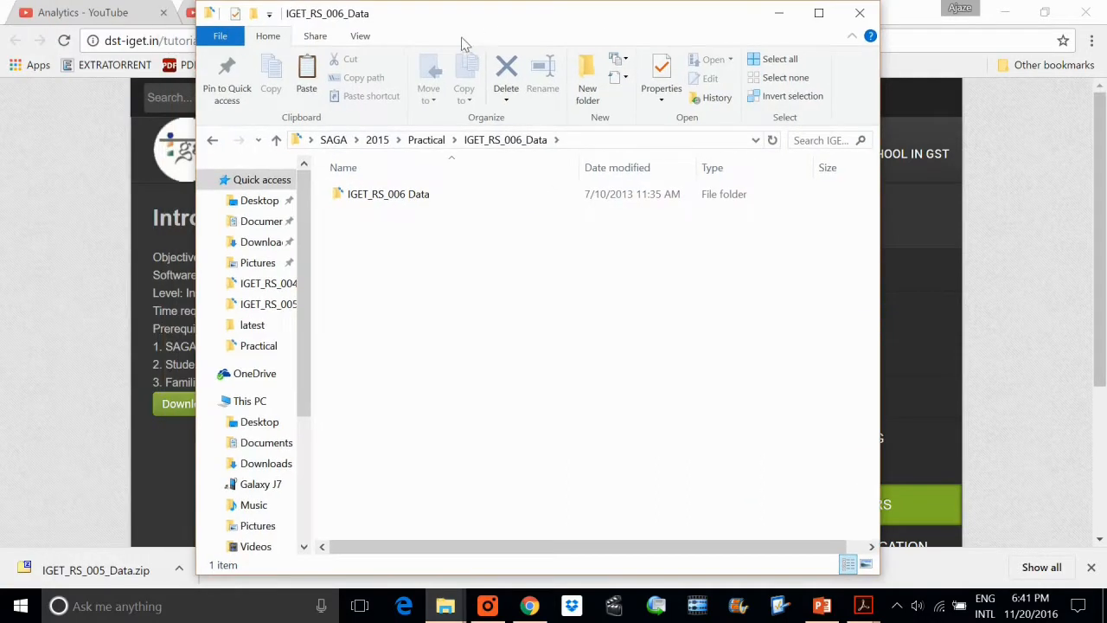
left_click(211, 140)
scroll(393, 474, "down", 2)
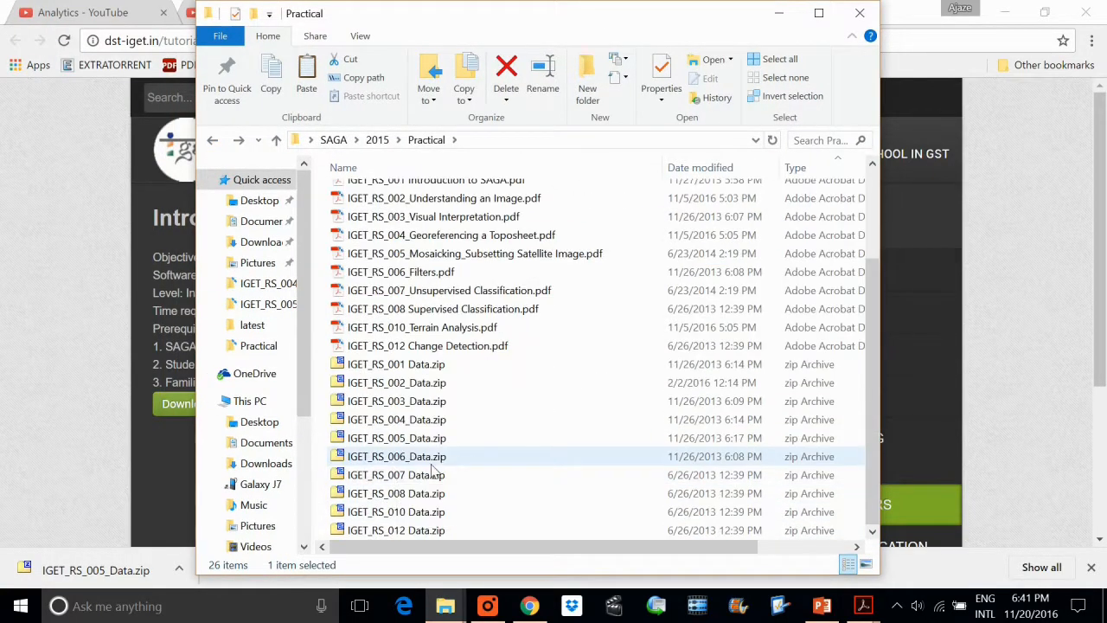
left_click(429, 458)
scroll(437, 350, "up", 2)
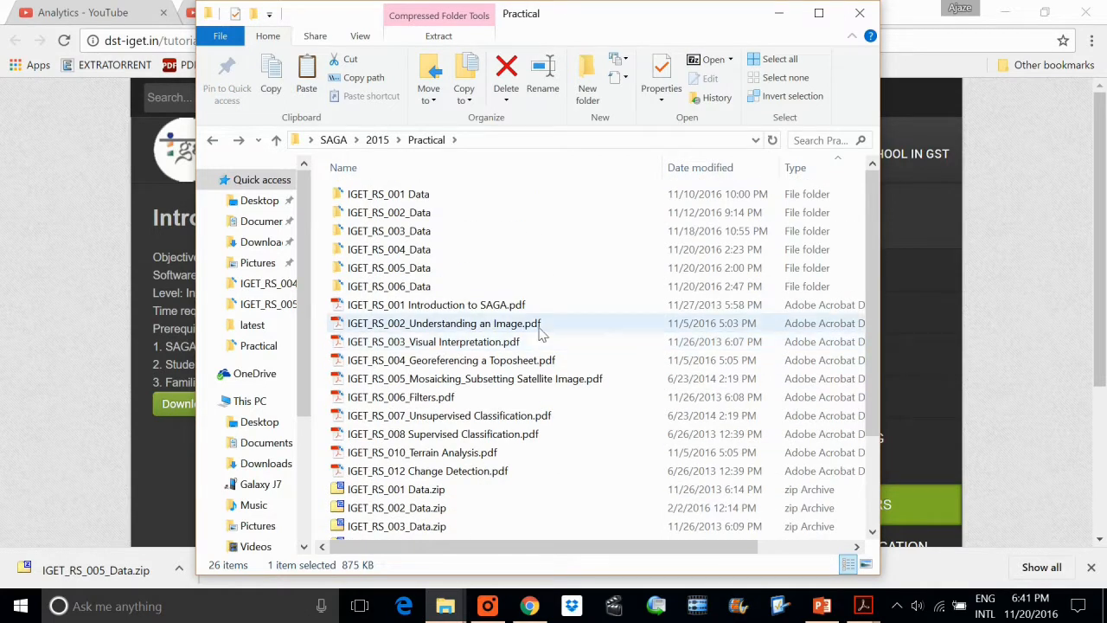
Open IGET_RS_006_Data and its IGET_RS_006 Data subfolder, and show the full folder path
double_click(410, 288)
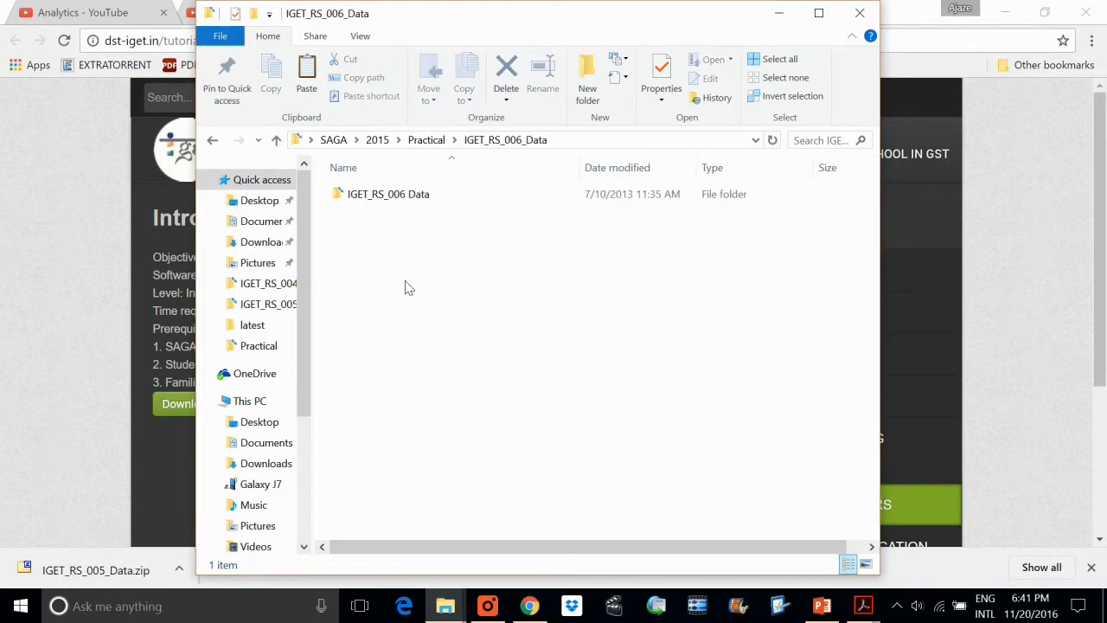
left_click(416, 194)
double_click(415, 194)
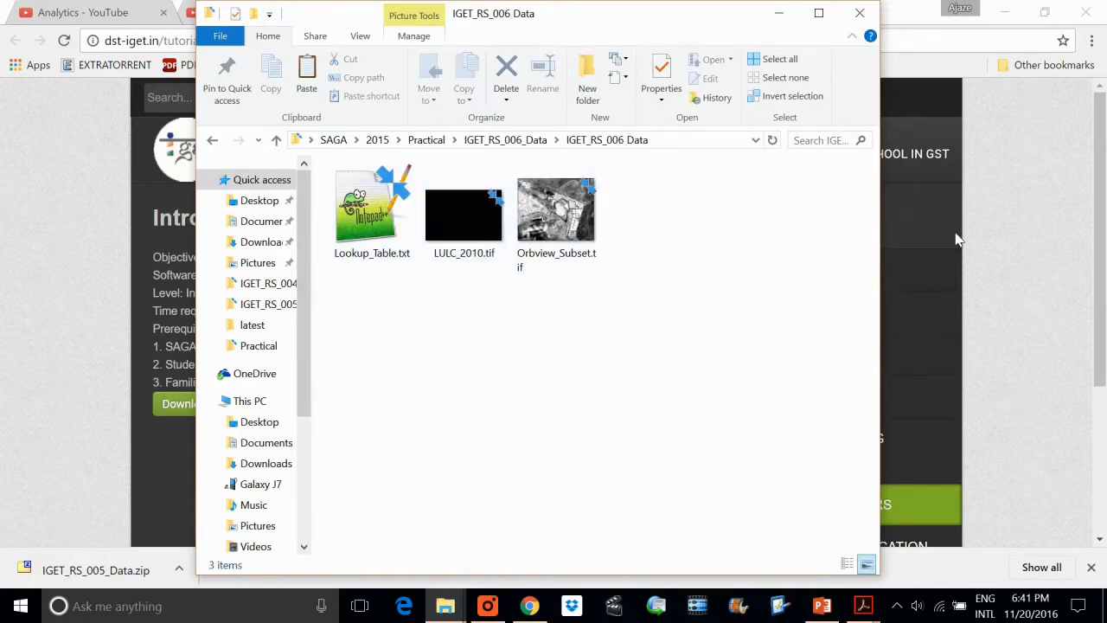
left_click(686, 141)
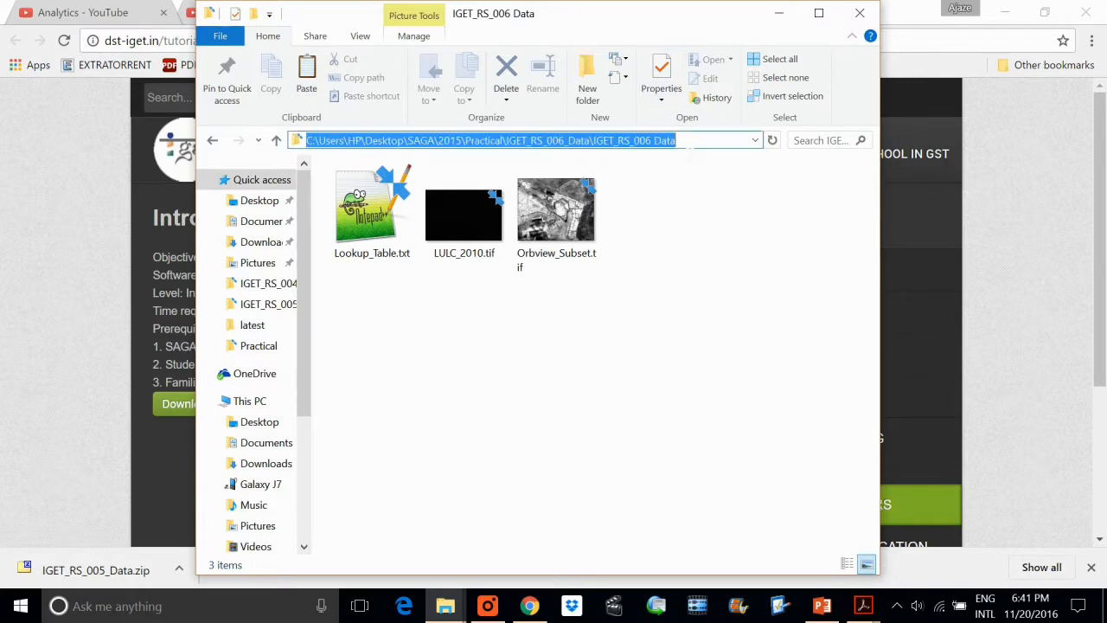
Switch to the desktop and start SAGA with an empty startup project
left_click(1104, 605)
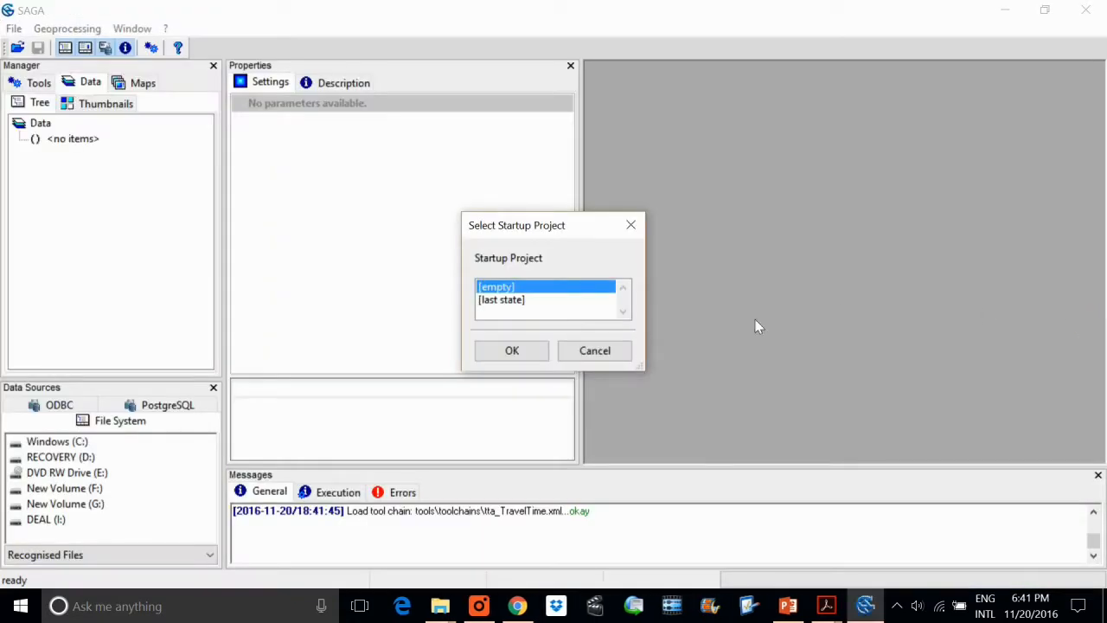
left_click(510, 350)
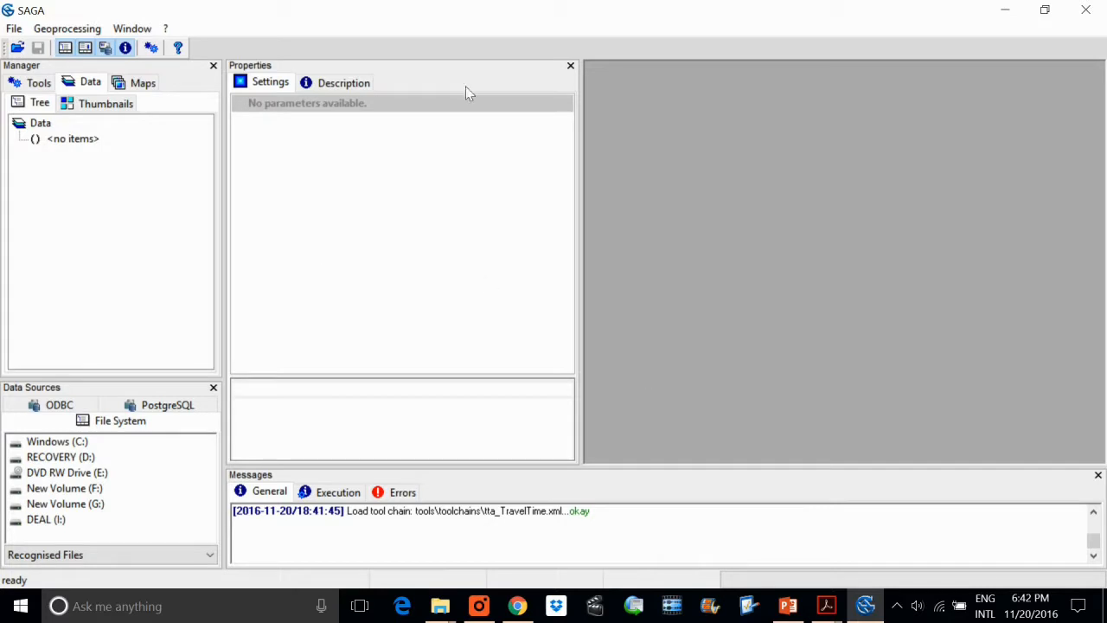
Load Orbview_Subset.tif from the IGET_RS_006 Data folder inside Practical\IGET_RS_006_Data, with the file filter set to All Files
left_click(13, 29)
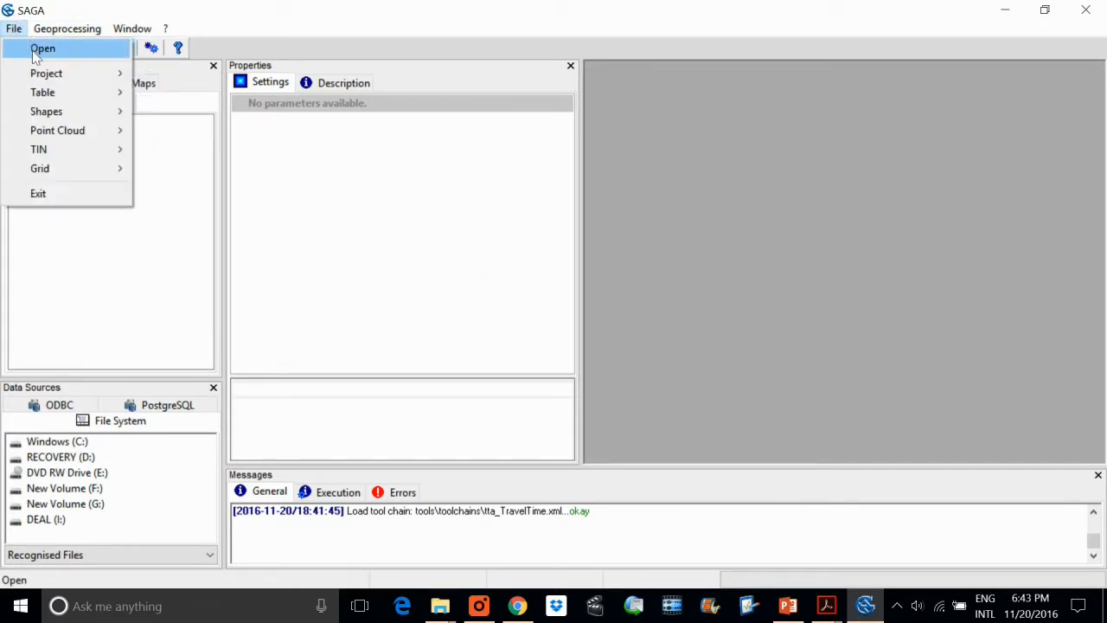
left_click(35, 53)
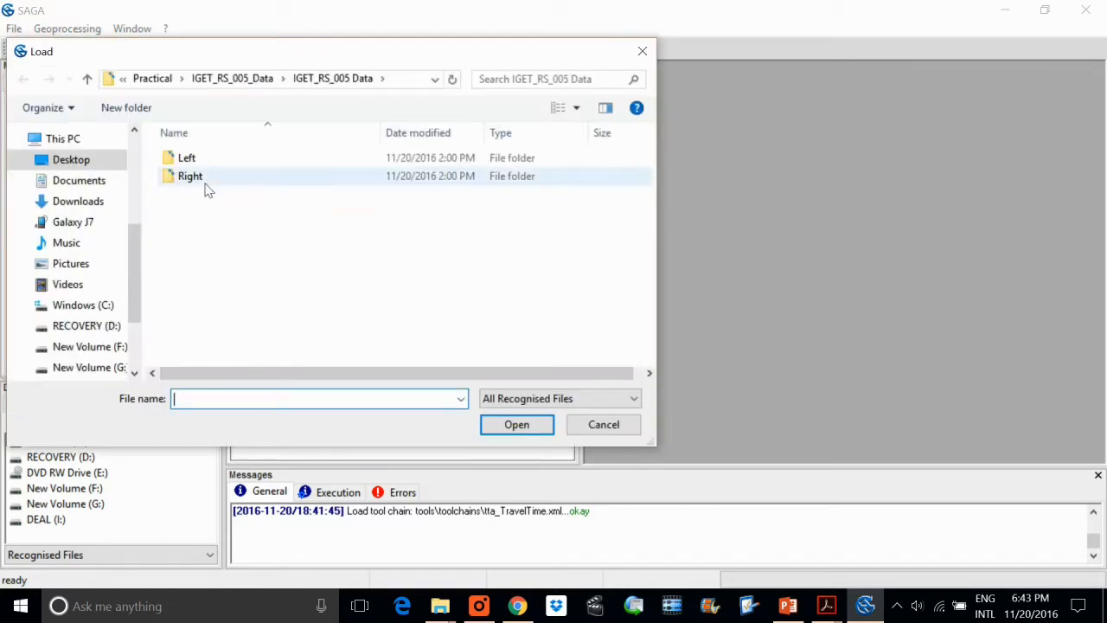
left_click(268, 80)
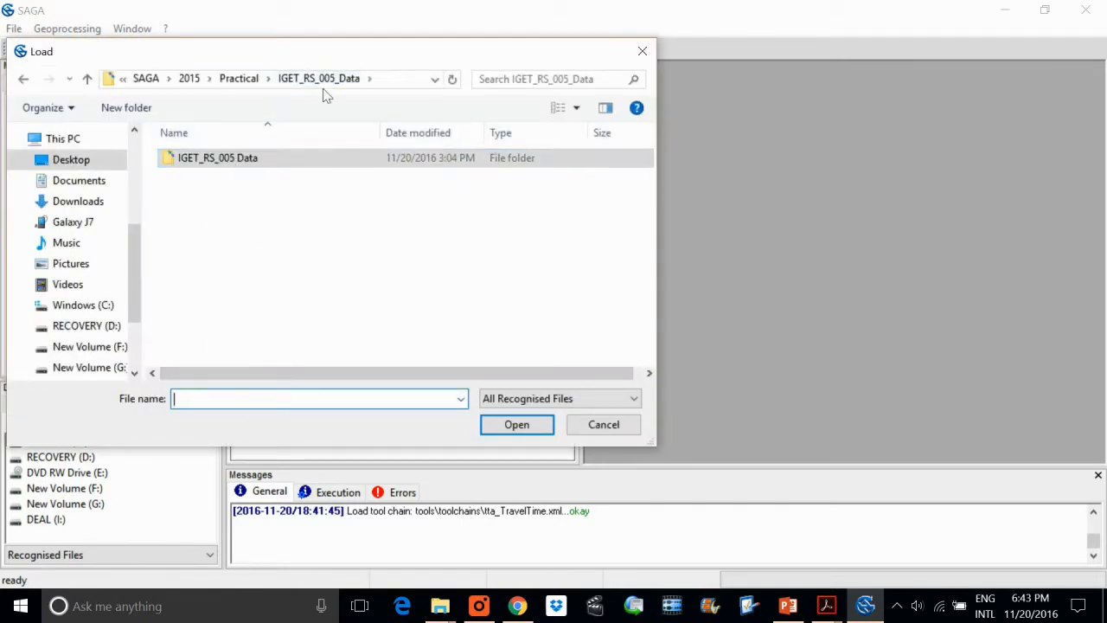
left_click(240, 80)
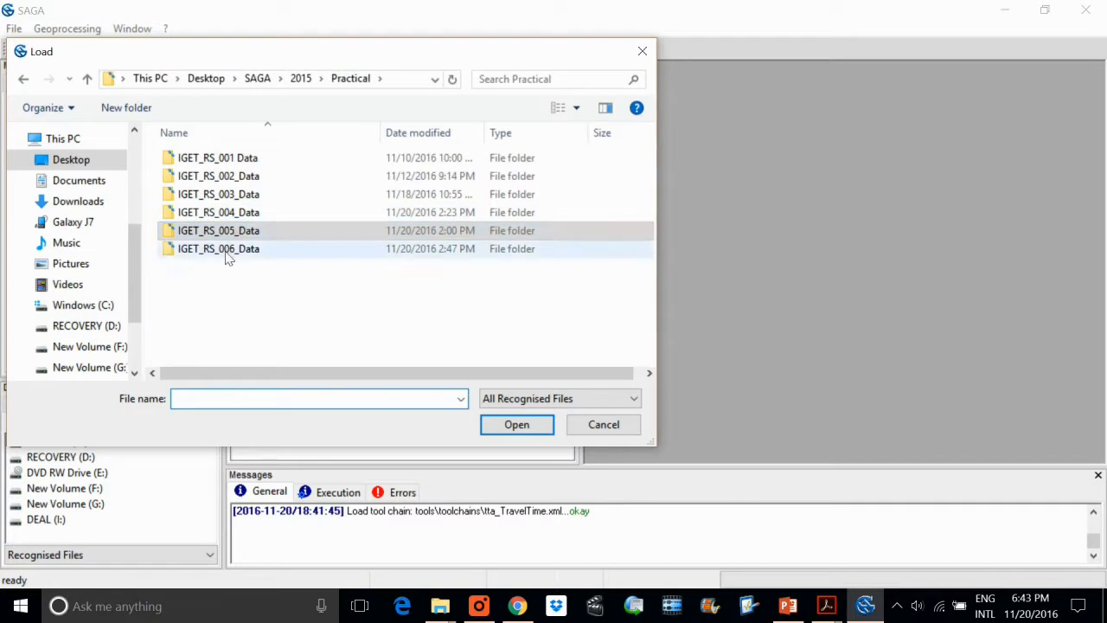
double_click(228, 251)
double_click(230, 161)
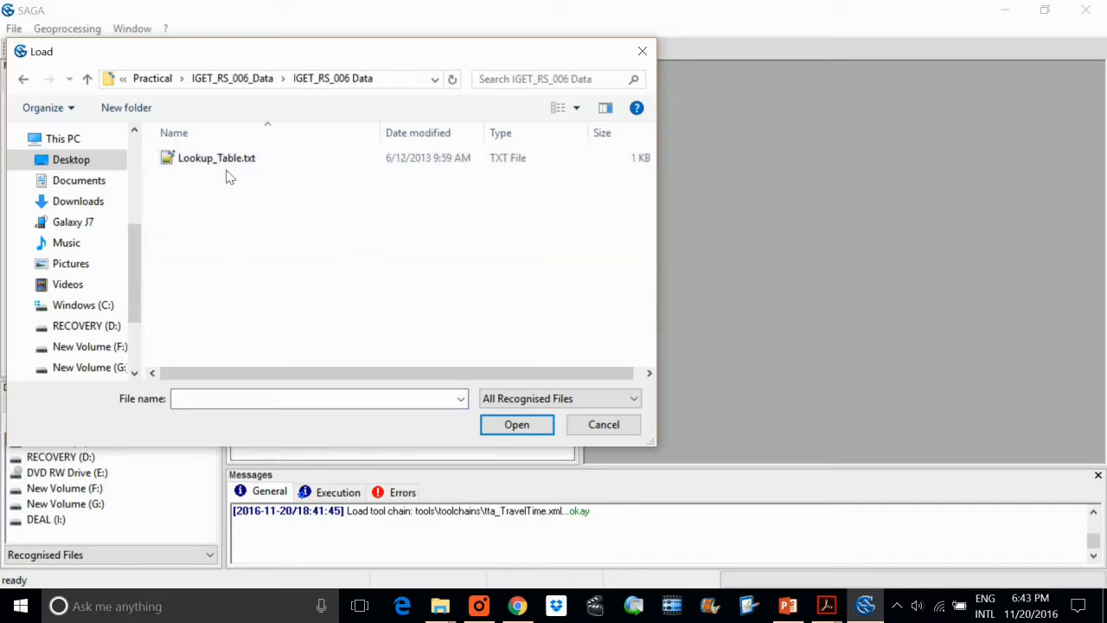
left_click(519, 398)
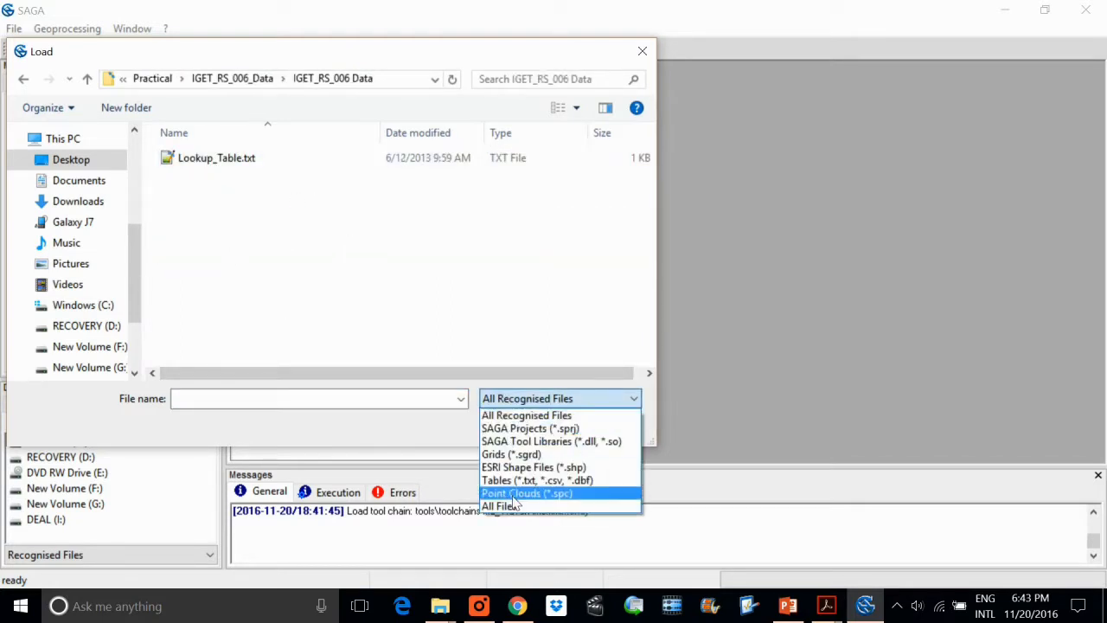
left_click(511, 506)
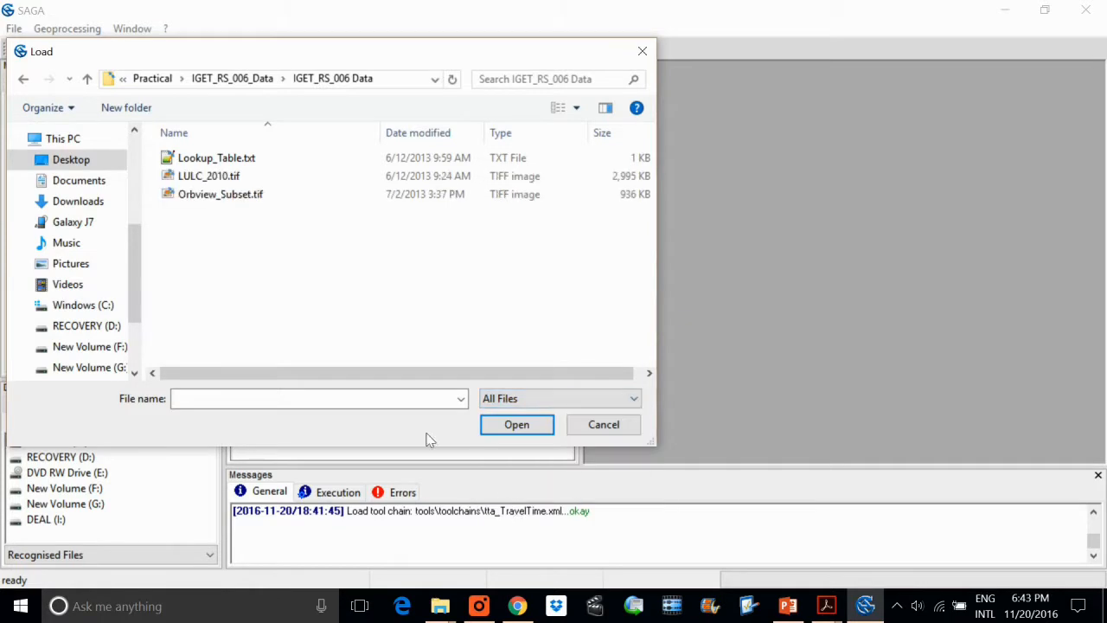
left_click(224, 209)
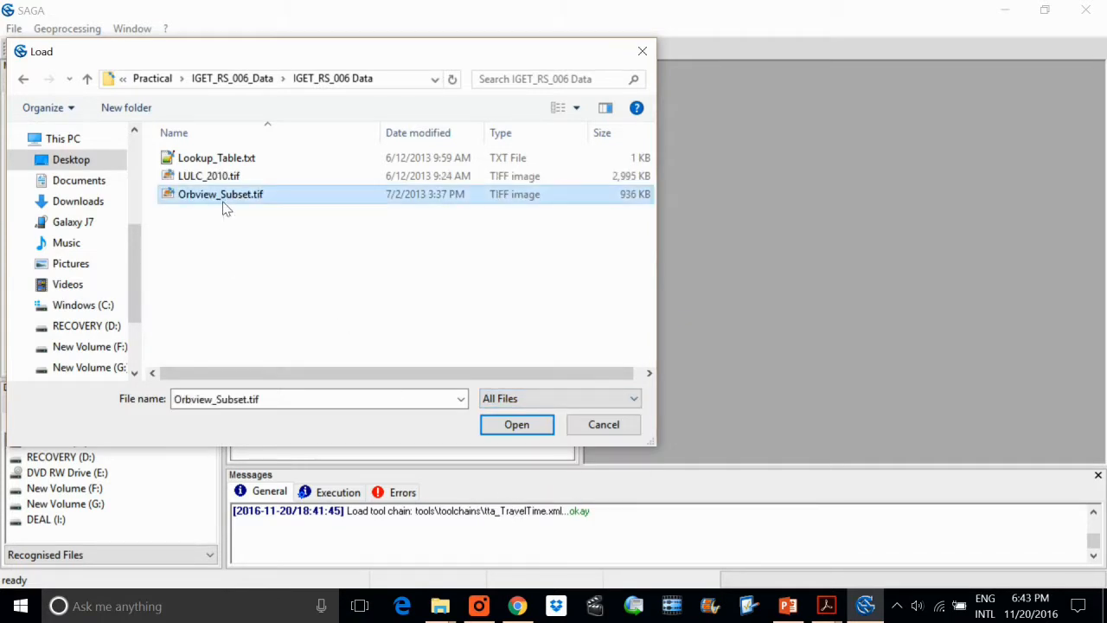
double_click(223, 205)
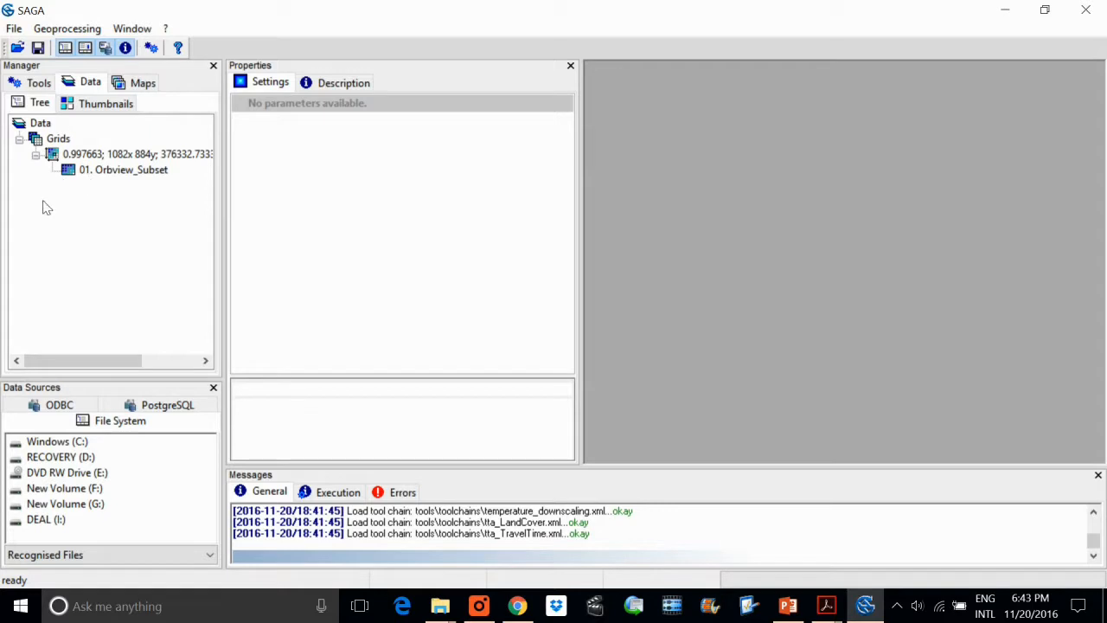
Display the Orbview_Subset grid in a map and resize the Manager and Properties panels to give the map more room
left_click_drag(233, 211, 296, 226)
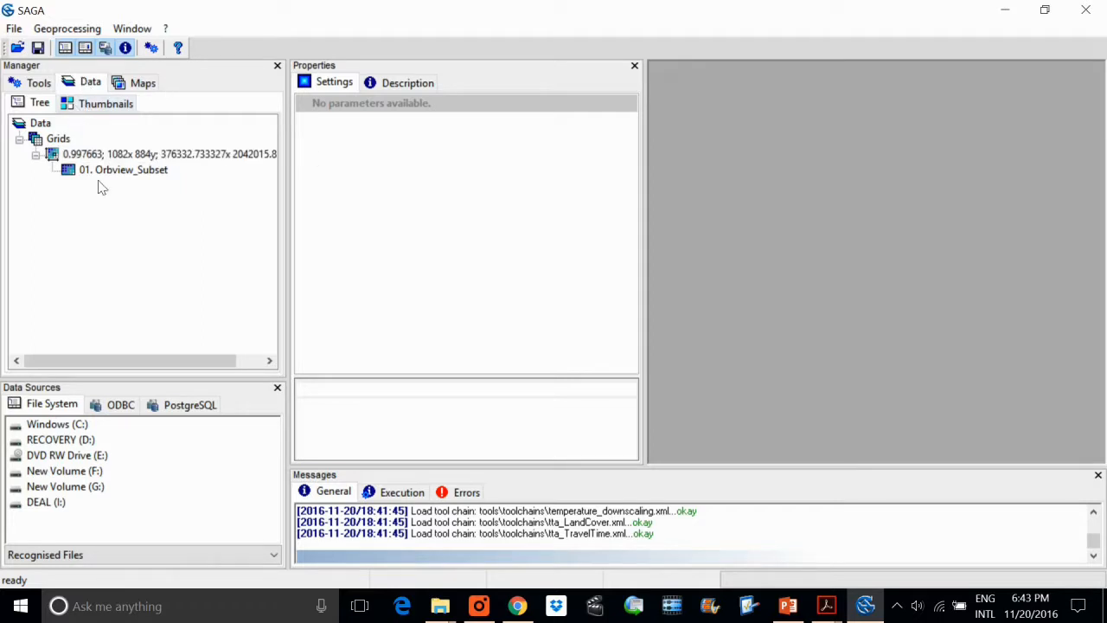
double_click(130, 171)
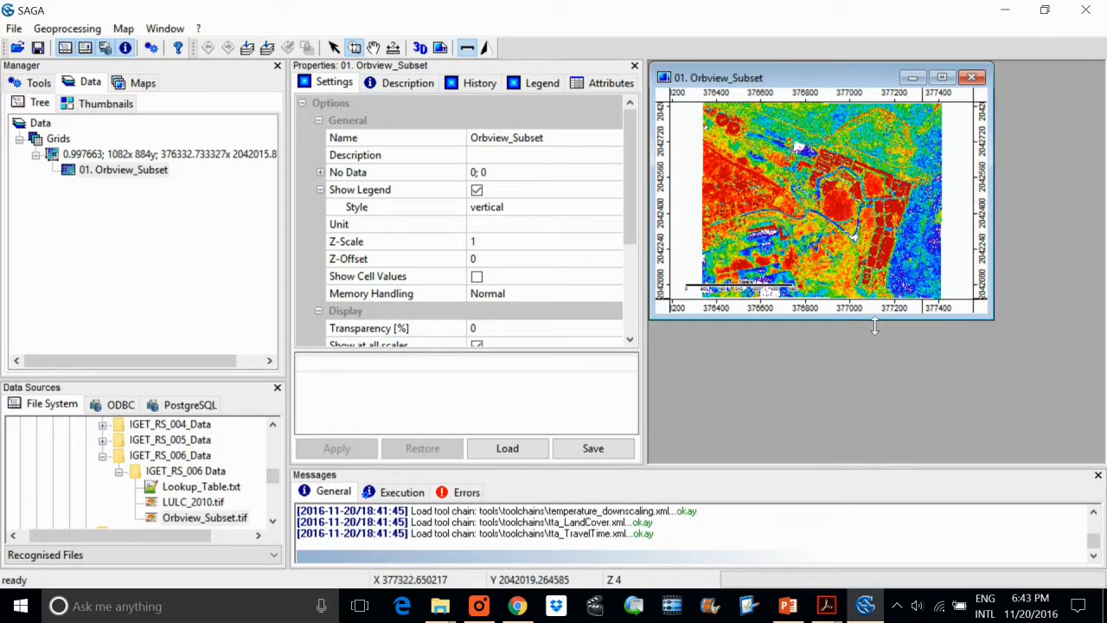
left_click_drag(653, 322, 142, 343)
left_click_drag(290, 346, 134, 346)
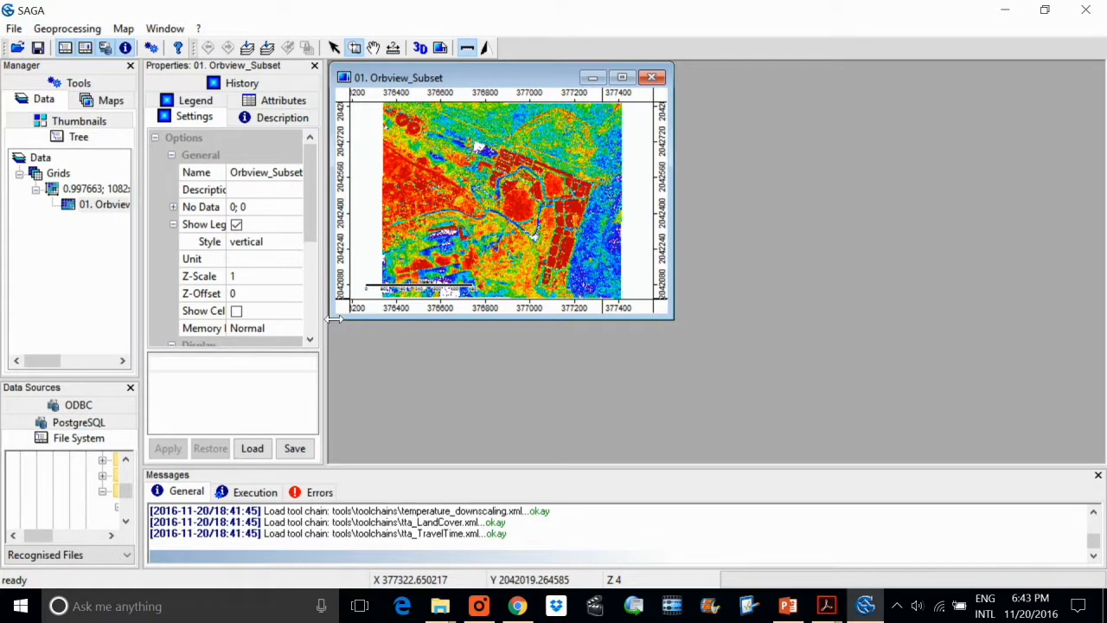
left_click_drag(325, 320, 360, 329)
Apply the greyscale colour preset to the Orbview_Subset grid and show its map maximized at full extent
scroll(302, 319, "down", 4)
left_click(307, 295)
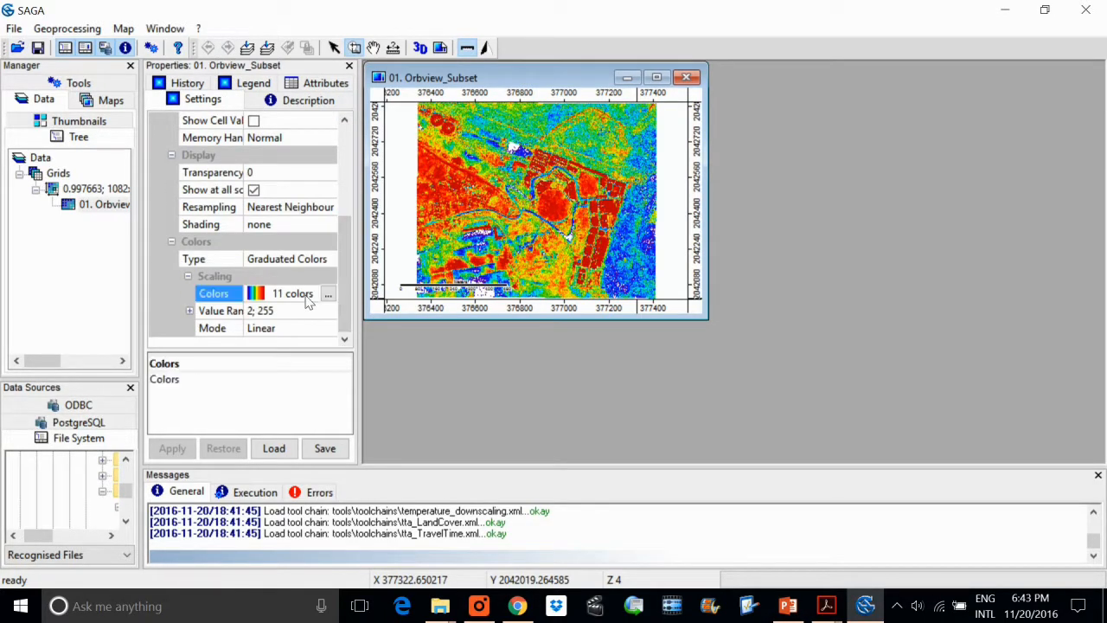
left_click(328, 295)
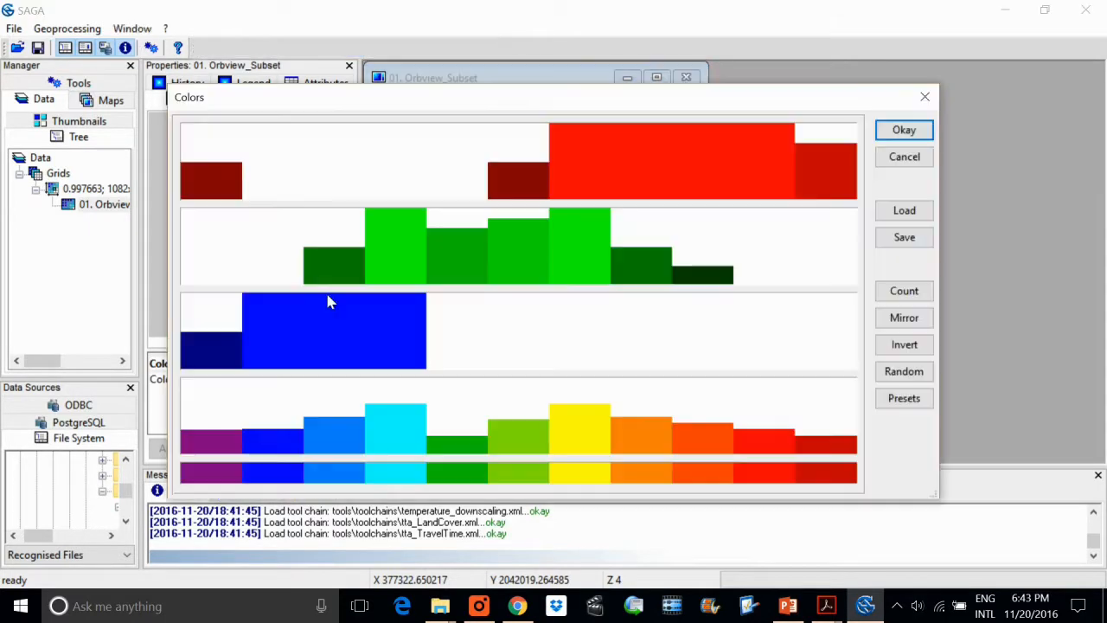
left_click(904, 398)
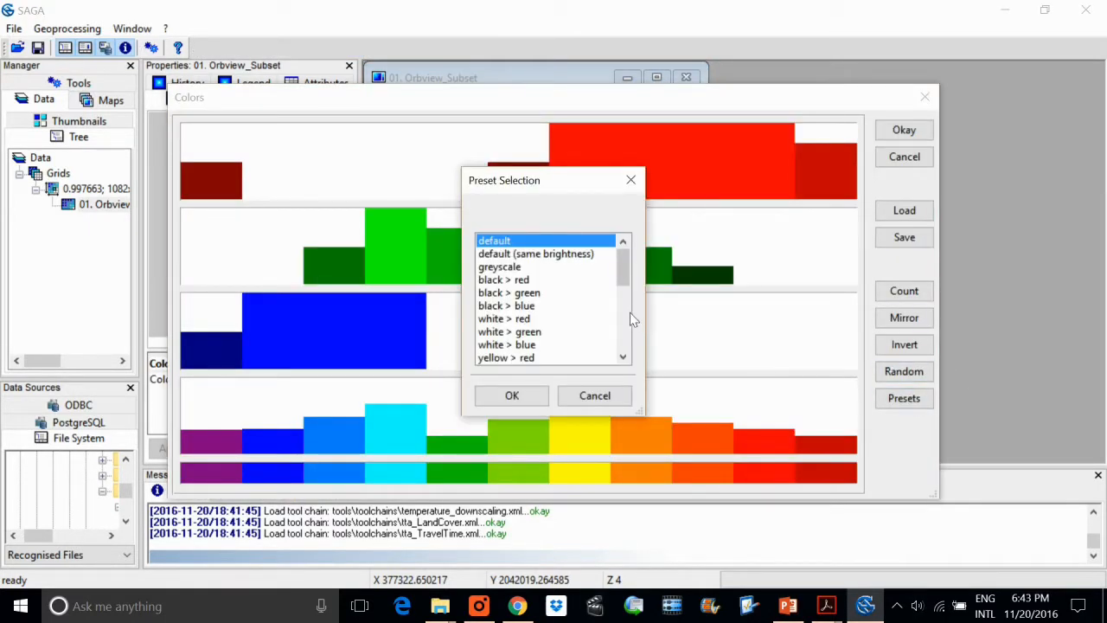
left_click(506, 266)
left_click(513, 396)
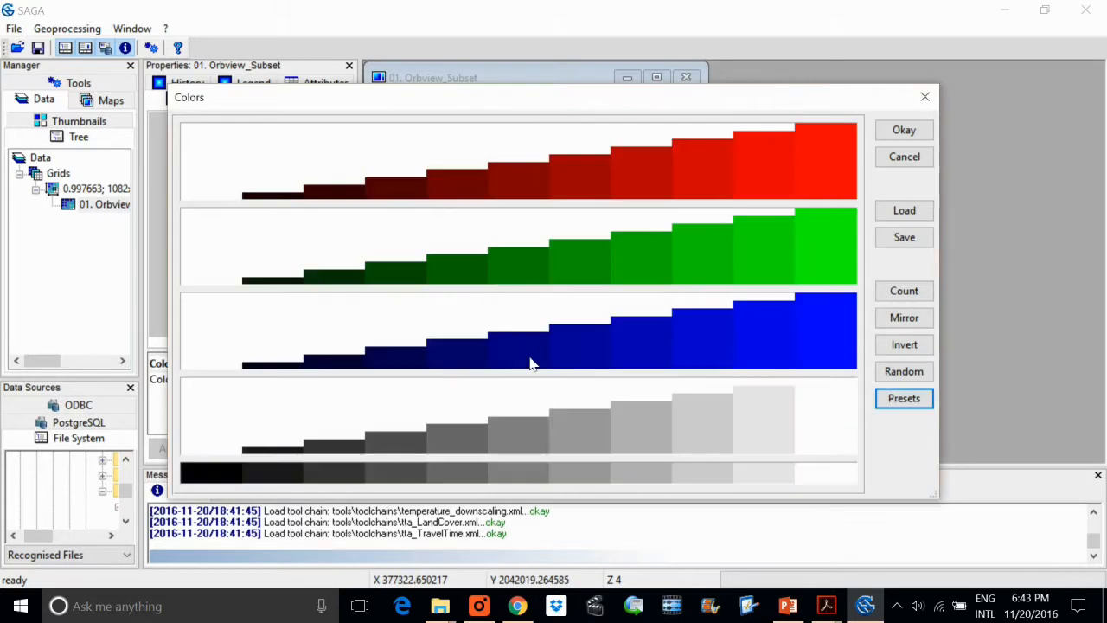
left_click(904, 130)
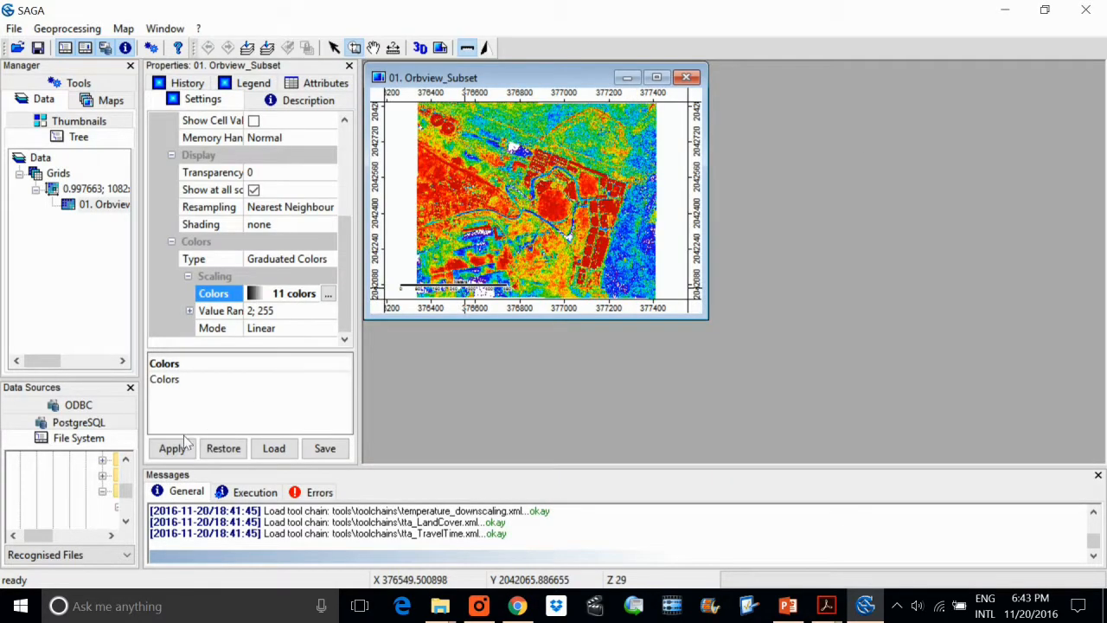
left_click(184, 446)
double_click(521, 80)
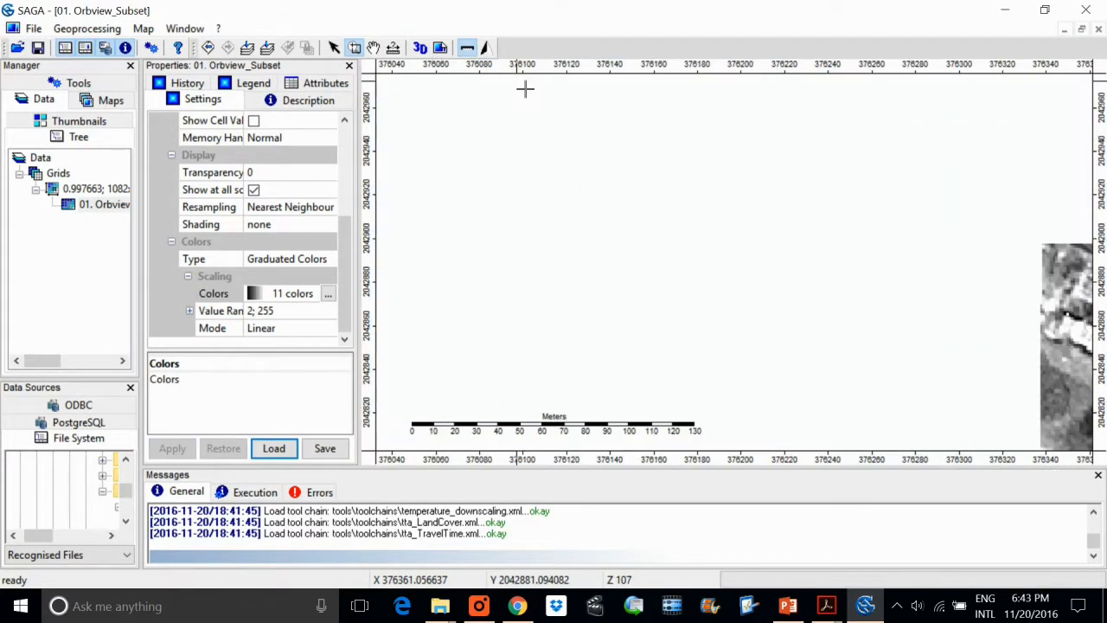
left_click(247, 47)
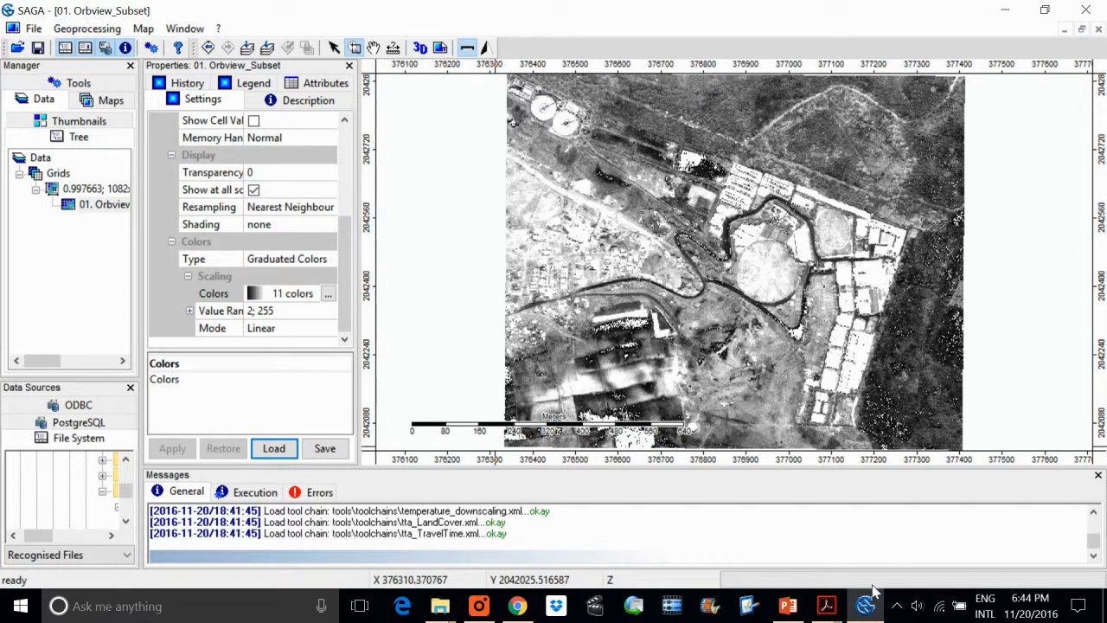
Switch to IGET_RS_006_Filters.pdf in Acrobat Reader and read the low-pass filter explanation up to the kernel example on page 4
left_click(827, 605)
left_click(893, 526)
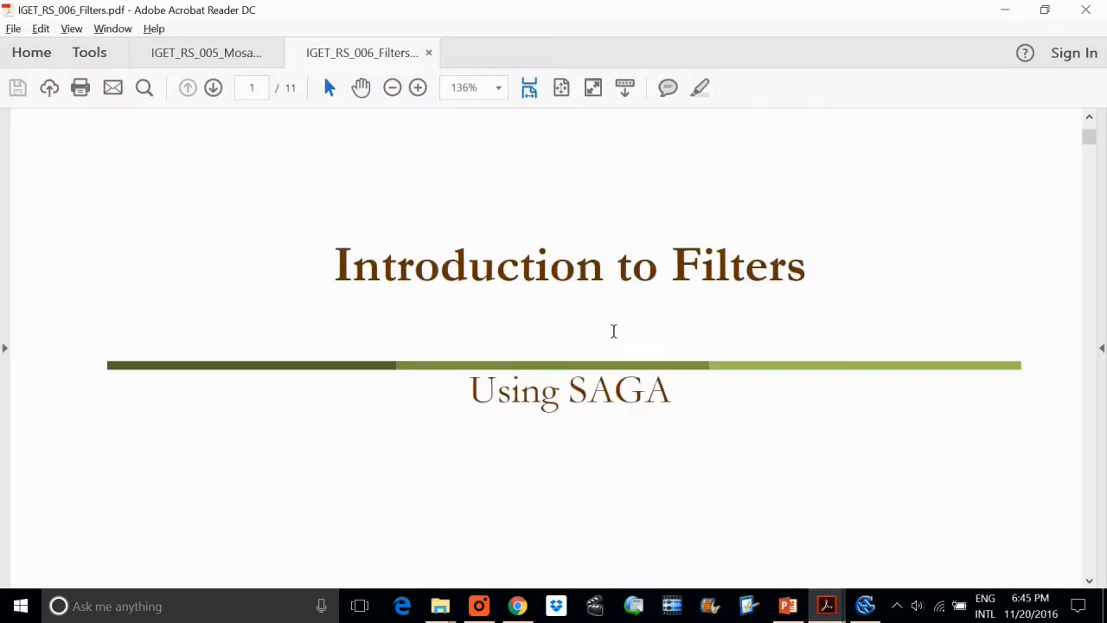
scroll(612, 329, "down", 3)
scroll(1094, 443, "down", 20)
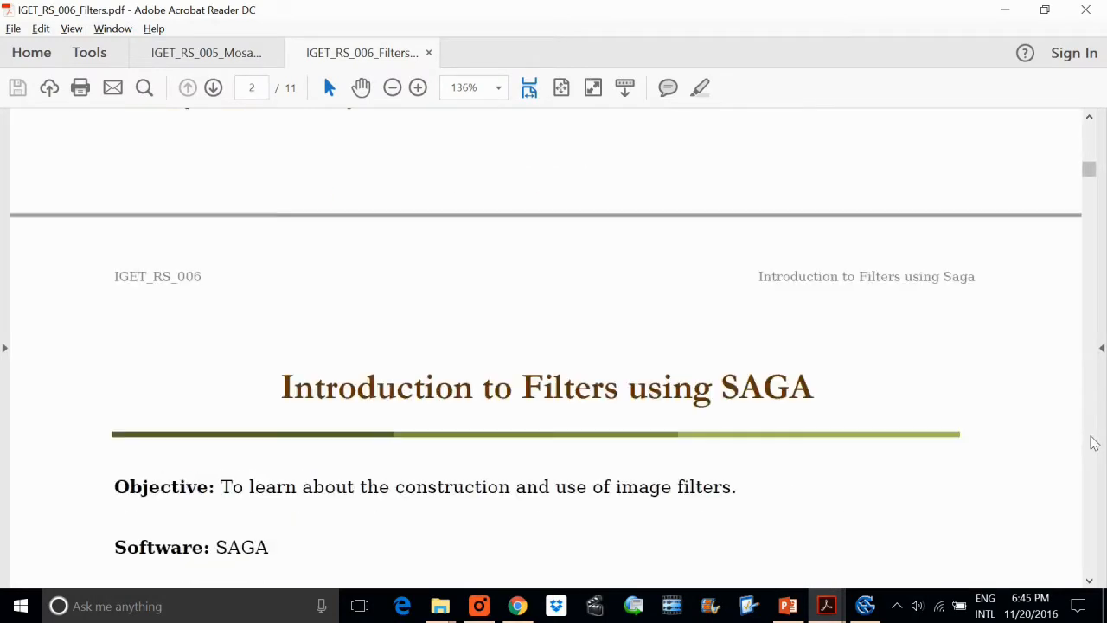
scroll(1094, 443, "down", 10)
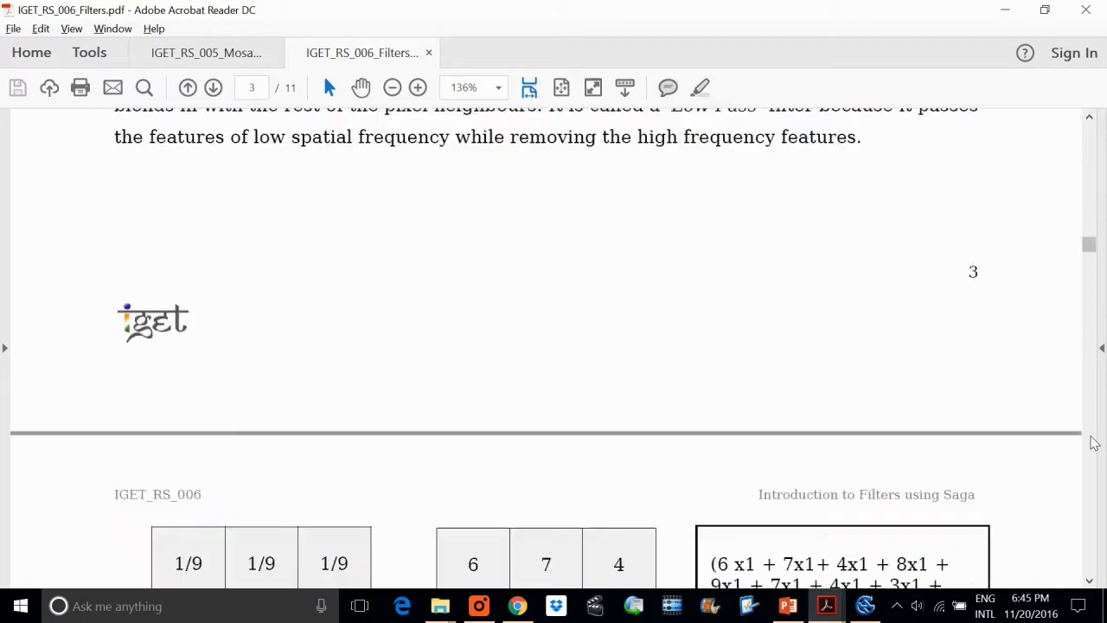
scroll(528, 373, "up", 2)
scroll(528, 373, "up", 10)
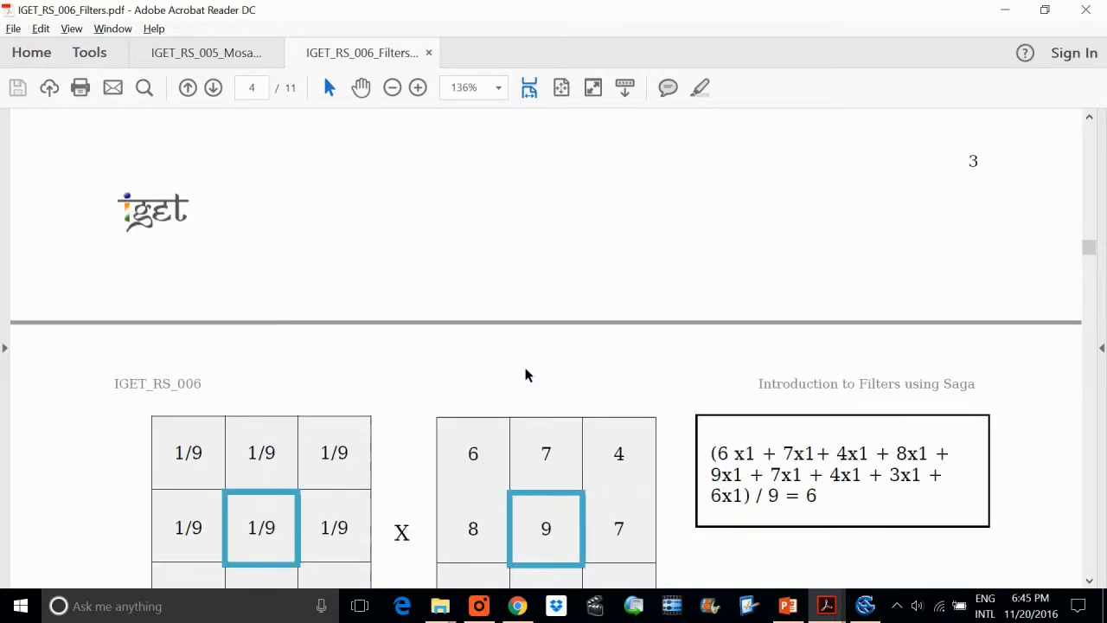
left_click_drag(121, 257, 410, 258)
scroll(403, 334, "down", 5)
scroll(446, 345, "down", 7)
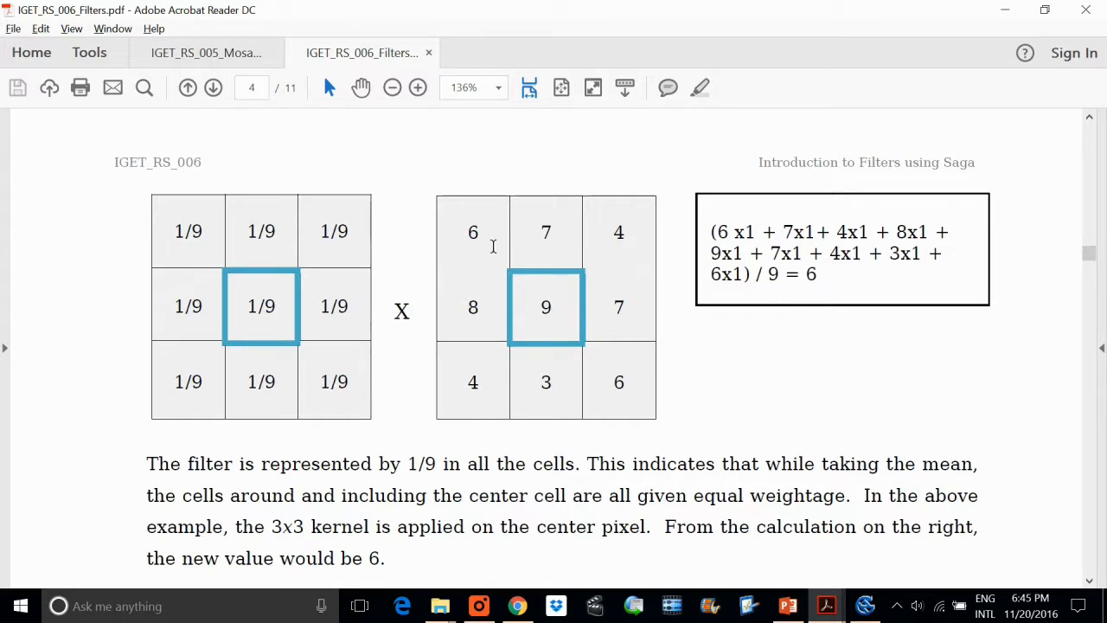
Examine the 3x3 mean filter example on page 4, matching the kernel weights with the pixel values and the worked calculation
left_click_drag(462, 240, 477, 241)
left_click_drag(173, 232, 206, 244)
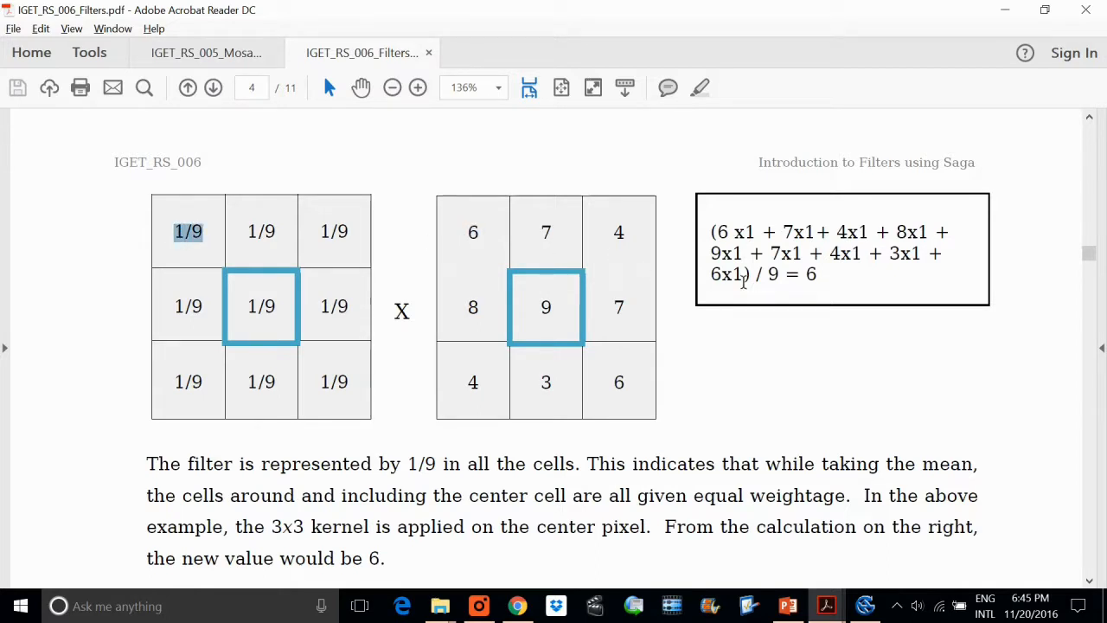
left_click_drag(788, 275, 781, 278)
left_click(502, 245)
double_click(191, 245)
left_click(530, 239)
left_click(201, 251)
left_click_drag(626, 245, 611, 244)
left_click(376, 239)
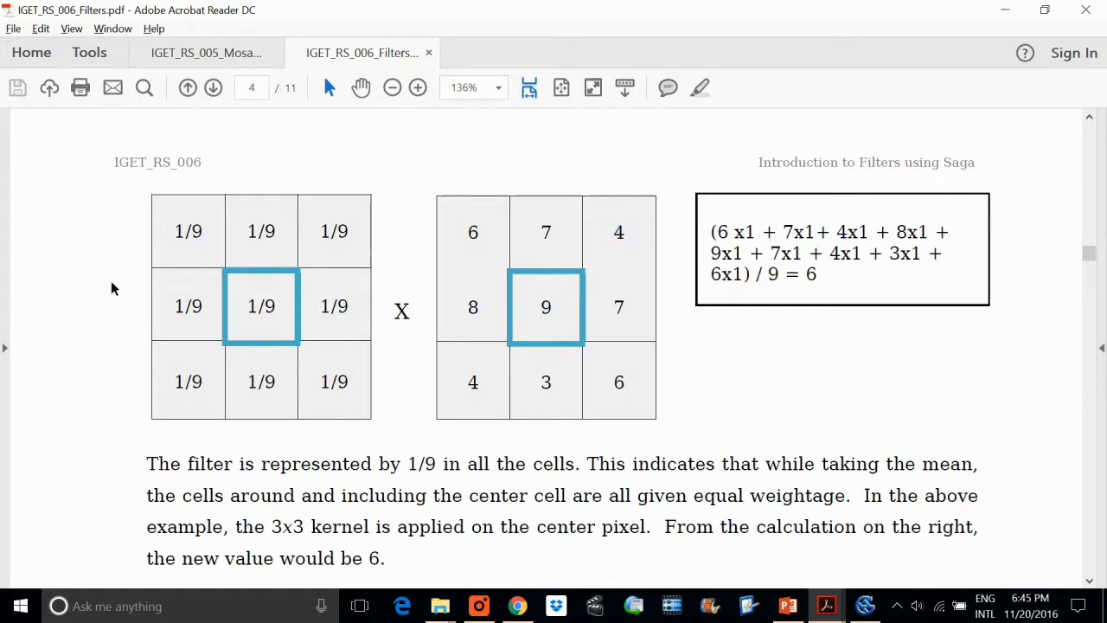
key("ctrl+a")
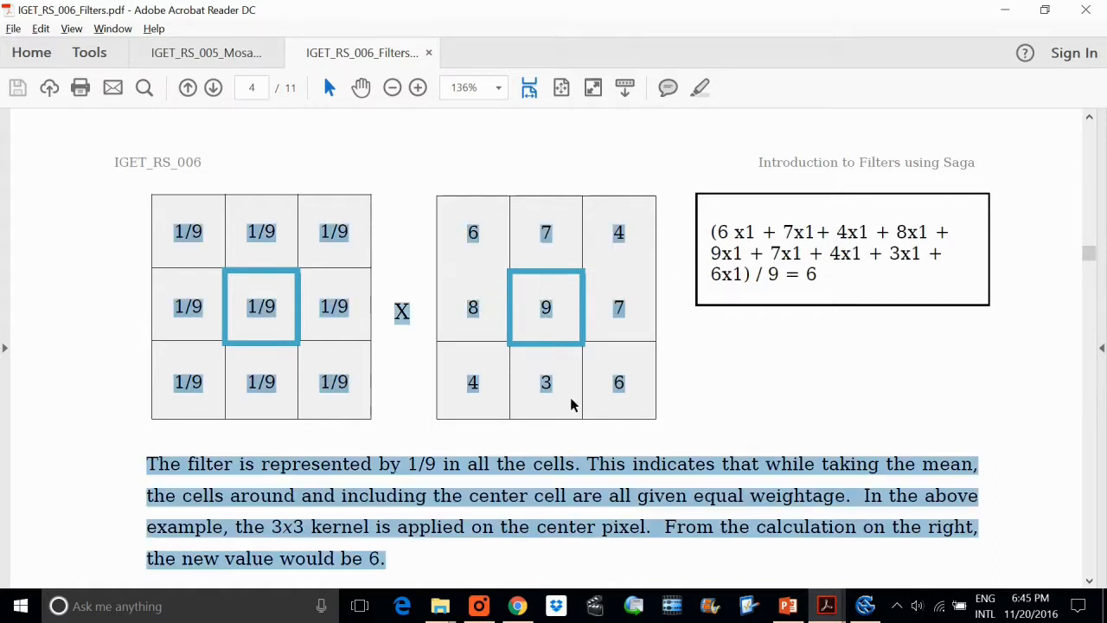
Clear the text selection and review how the page 4 calculation gives the new value of the centre pixel
left_click(742, 300)
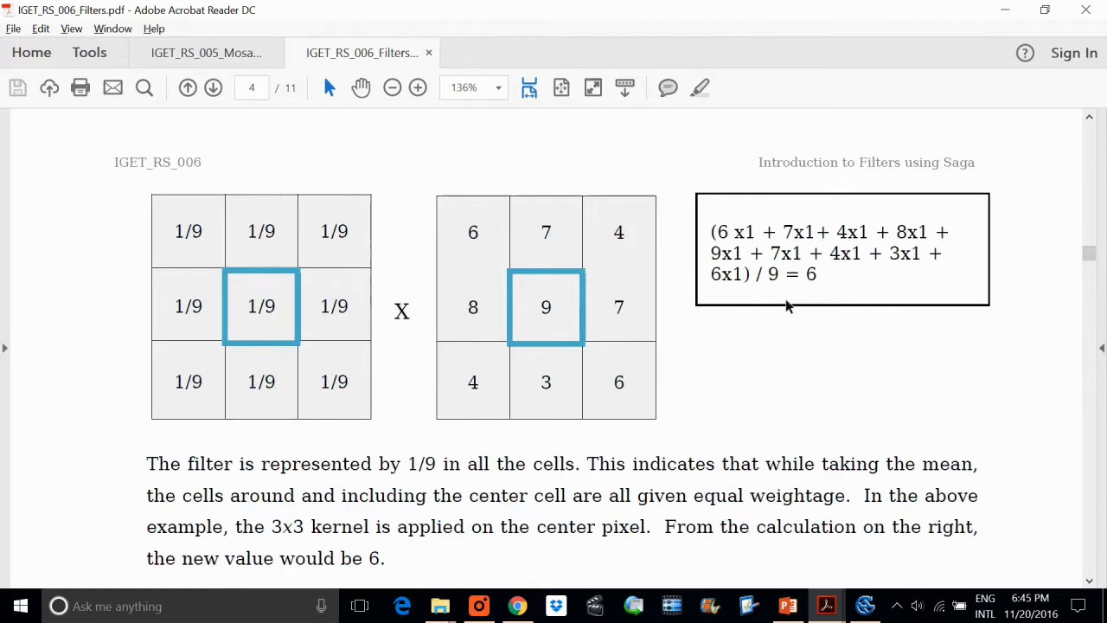
left_click_drag(781, 294, 799, 298)
left_click(785, 301)
left_click_drag(538, 314, 561, 322)
Switch to SAGA and look through the geoprocessing tool categories from File and Grid down to Visualization
left_click(865, 605)
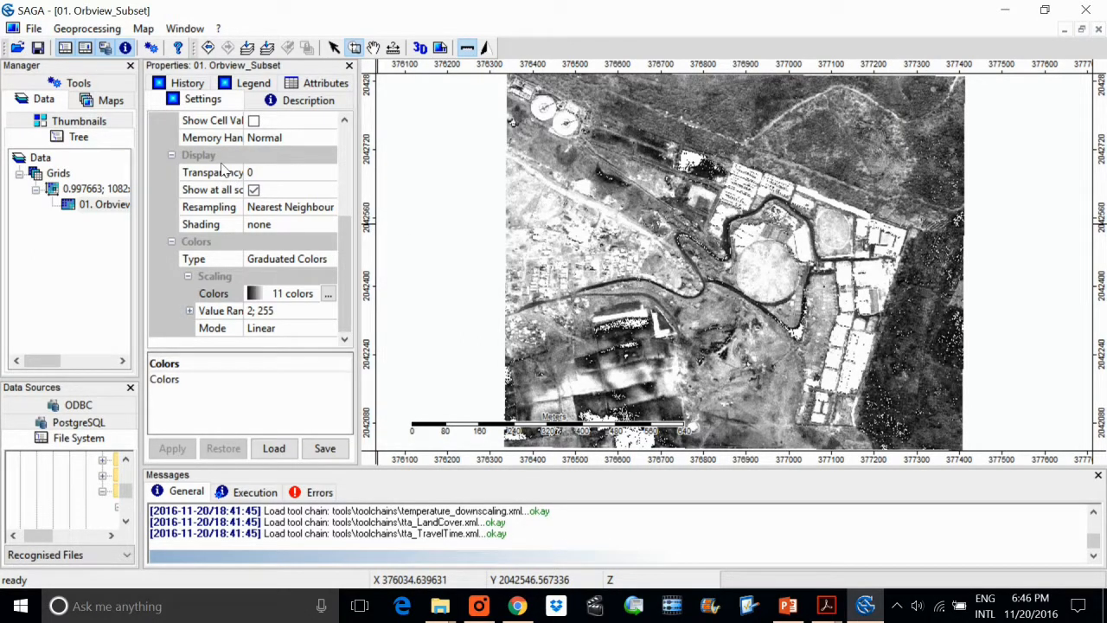
left_click(59, 30)
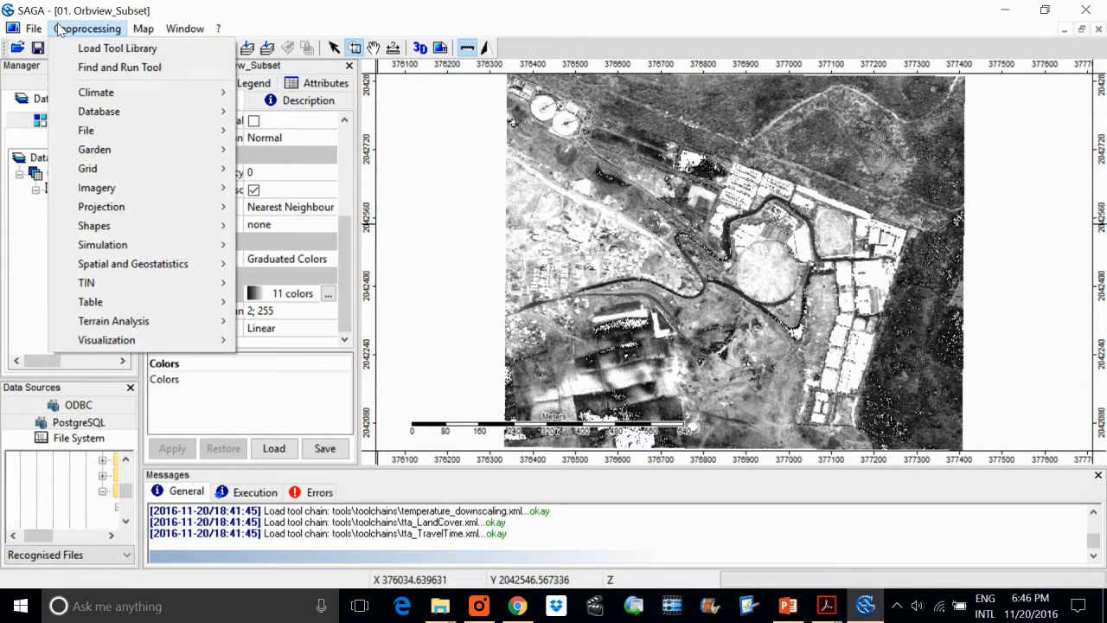
mouse_move(128, 177)
mouse_move(153, 33)
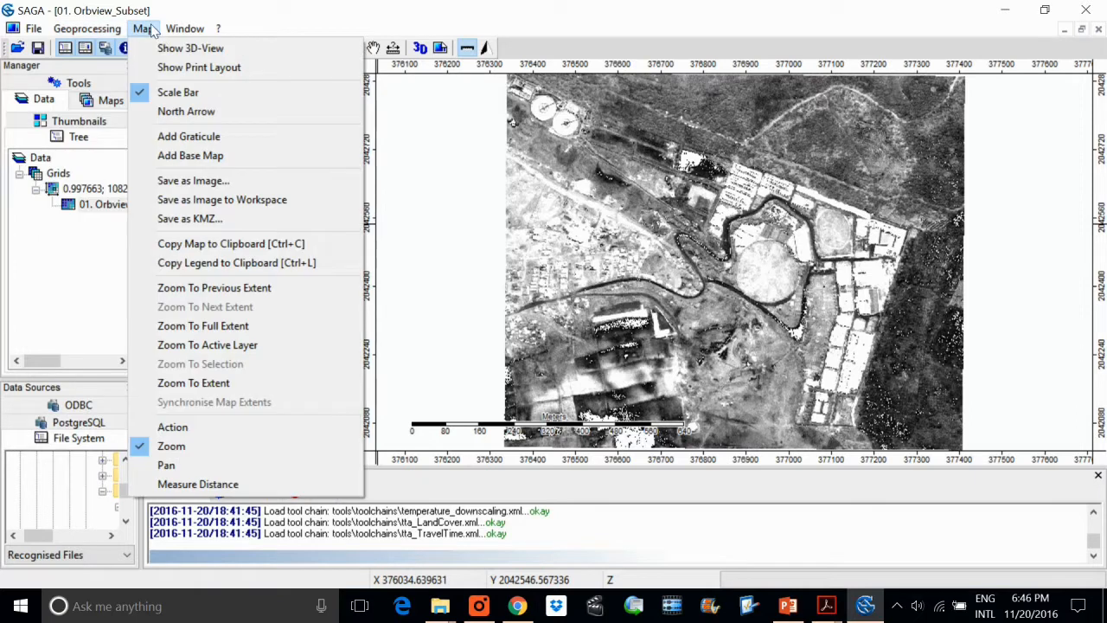
mouse_move(68, 29)
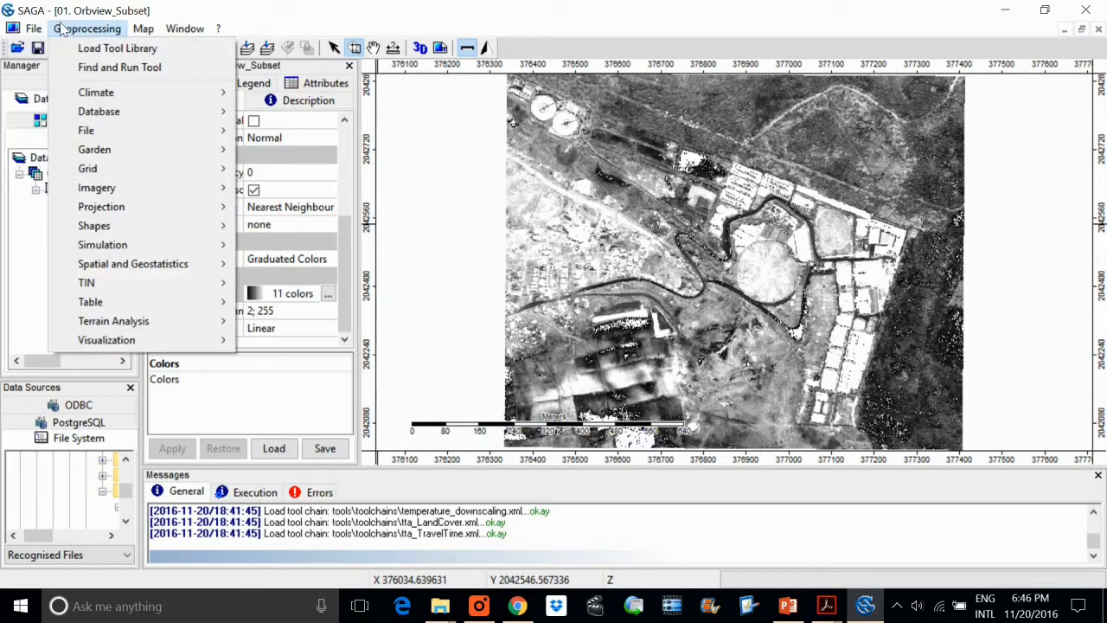
mouse_move(89, 131)
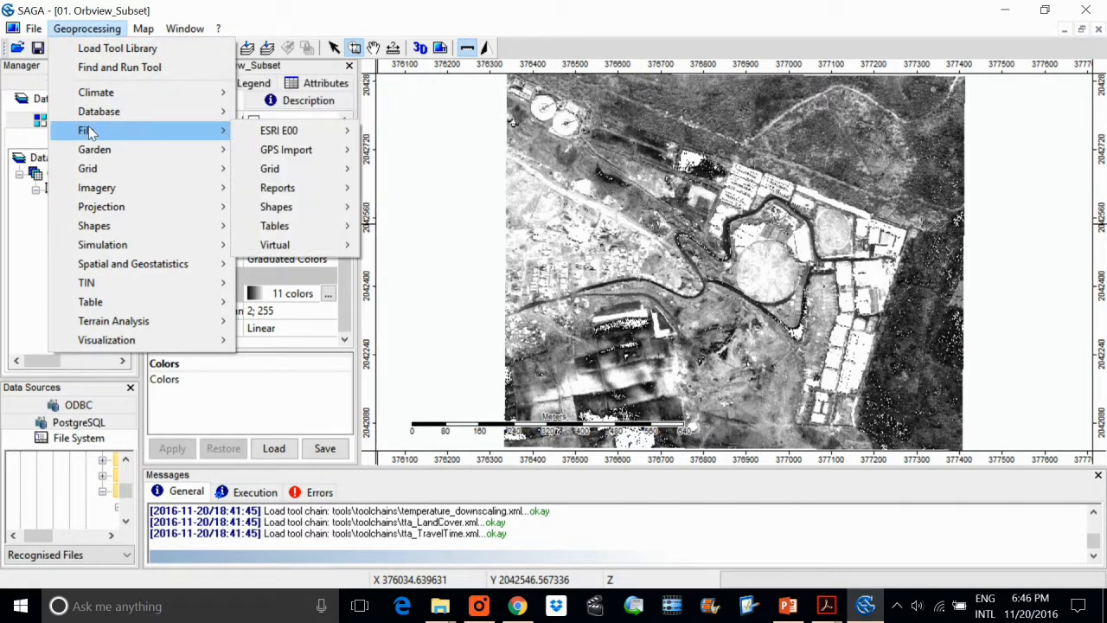
mouse_move(94, 152)
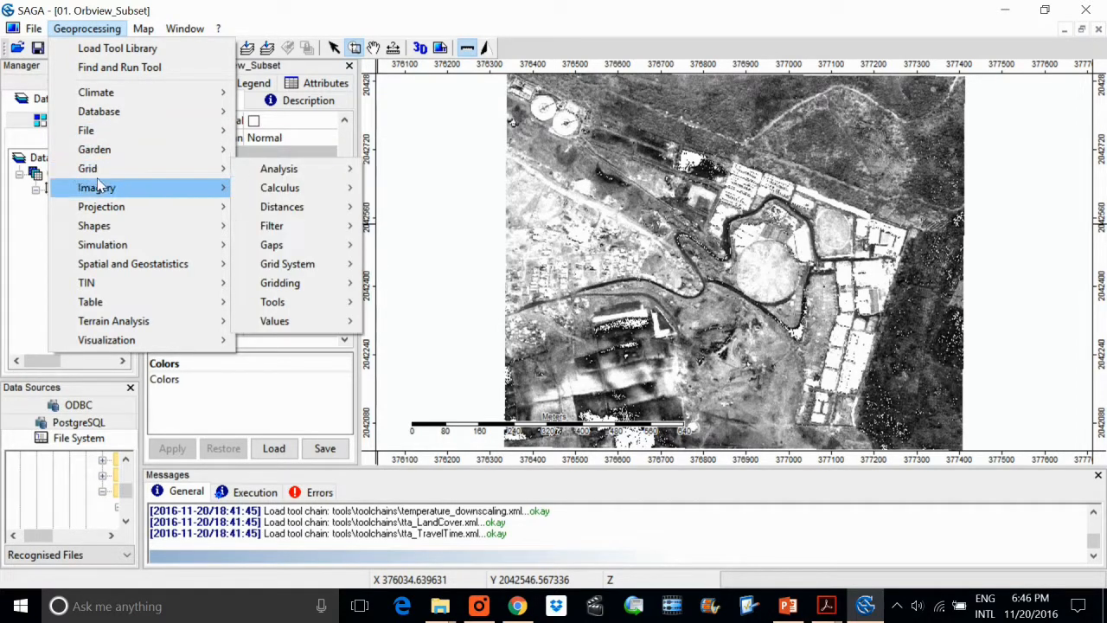
mouse_move(99, 189)
mouse_move(104, 208)
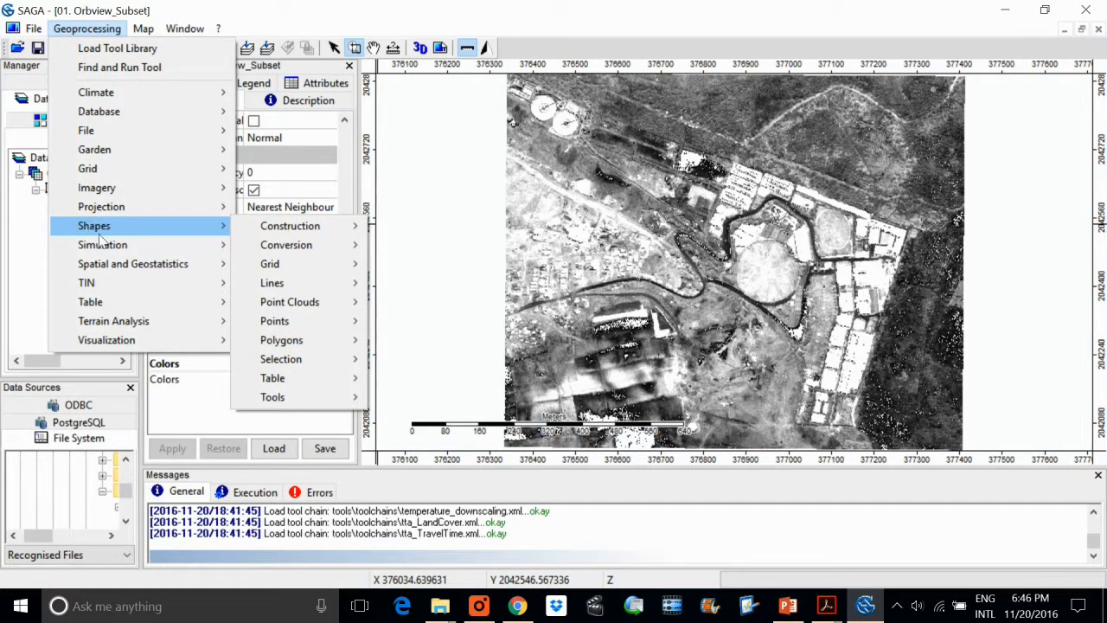
mouse_move(104, 245)
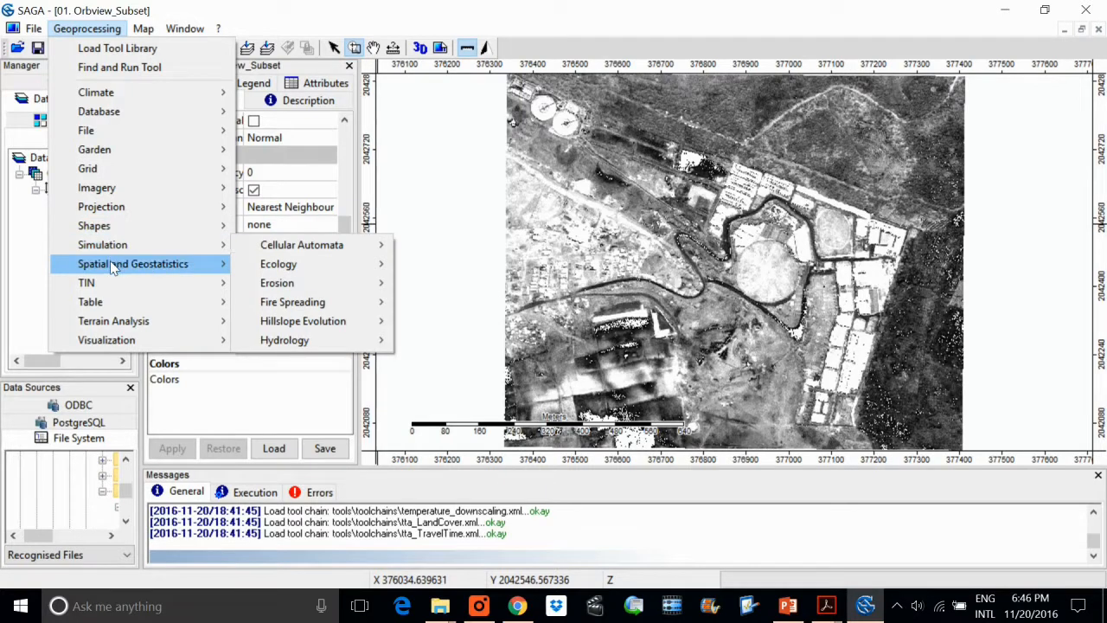
mouse_move(105, 281)
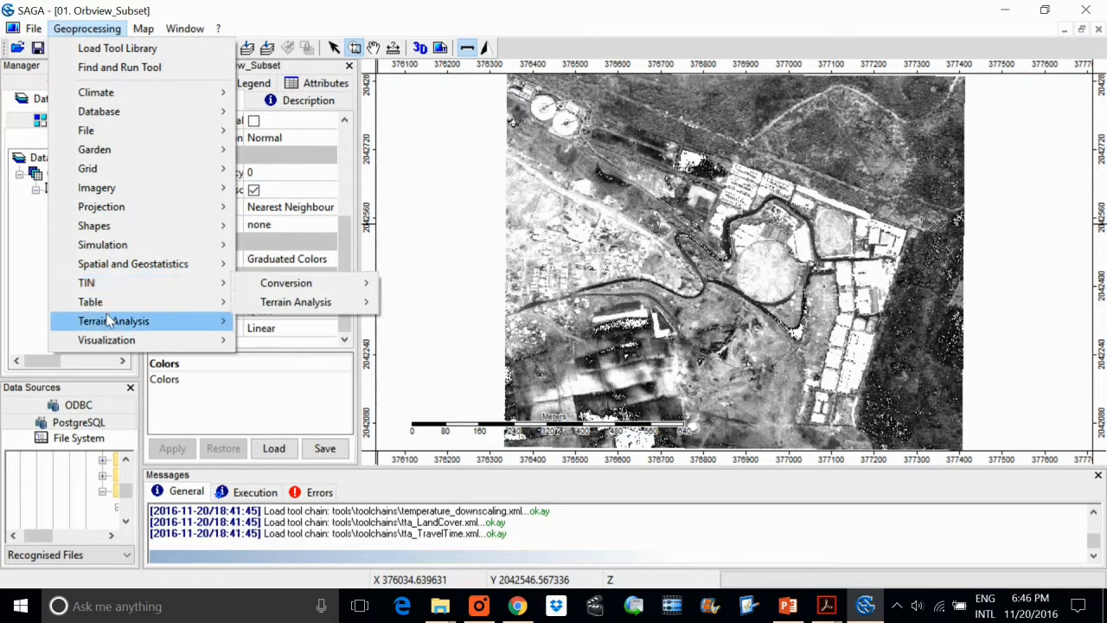
mouse_move(109, 339)
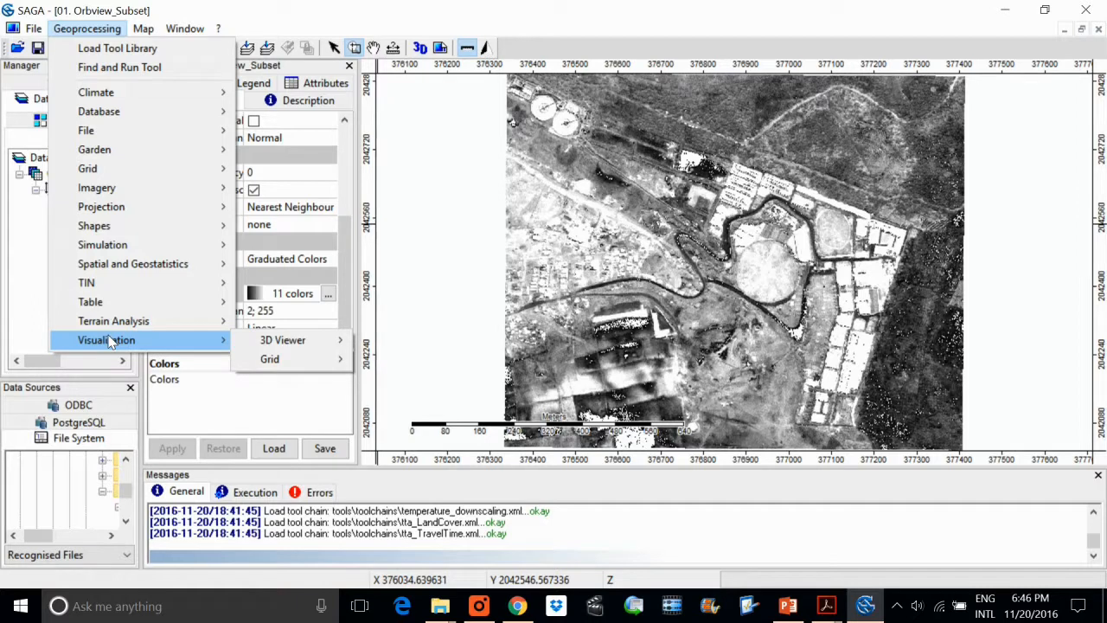
Find the Simple Filter tool by searching the tool names for "simple filter" and open it
left_click(101, 30)
left_click(101, 30)
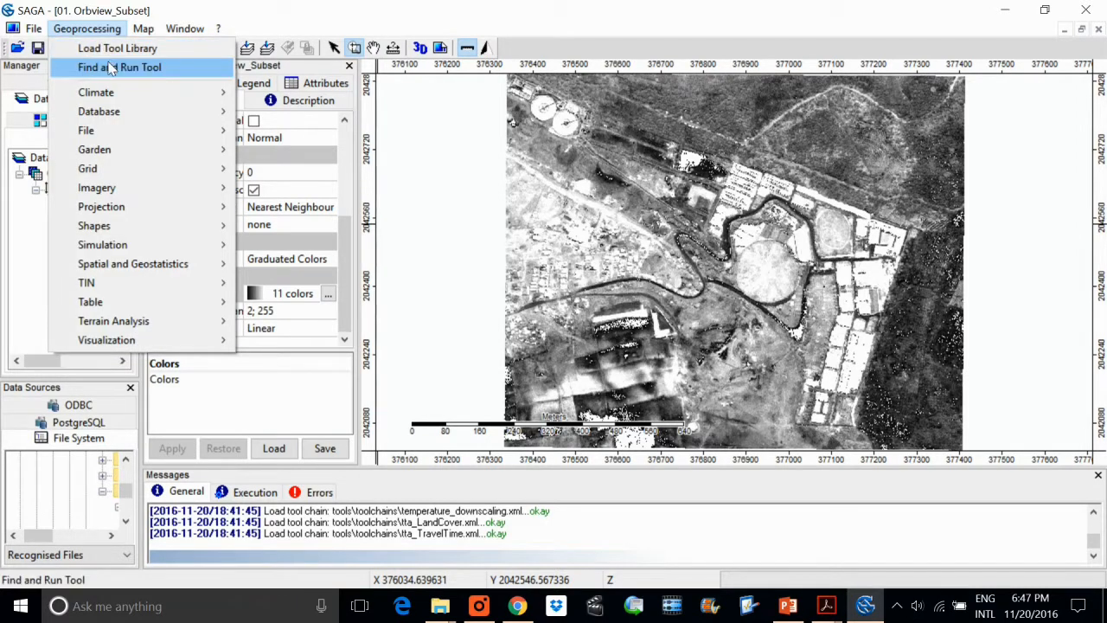
left_click(111, 68)
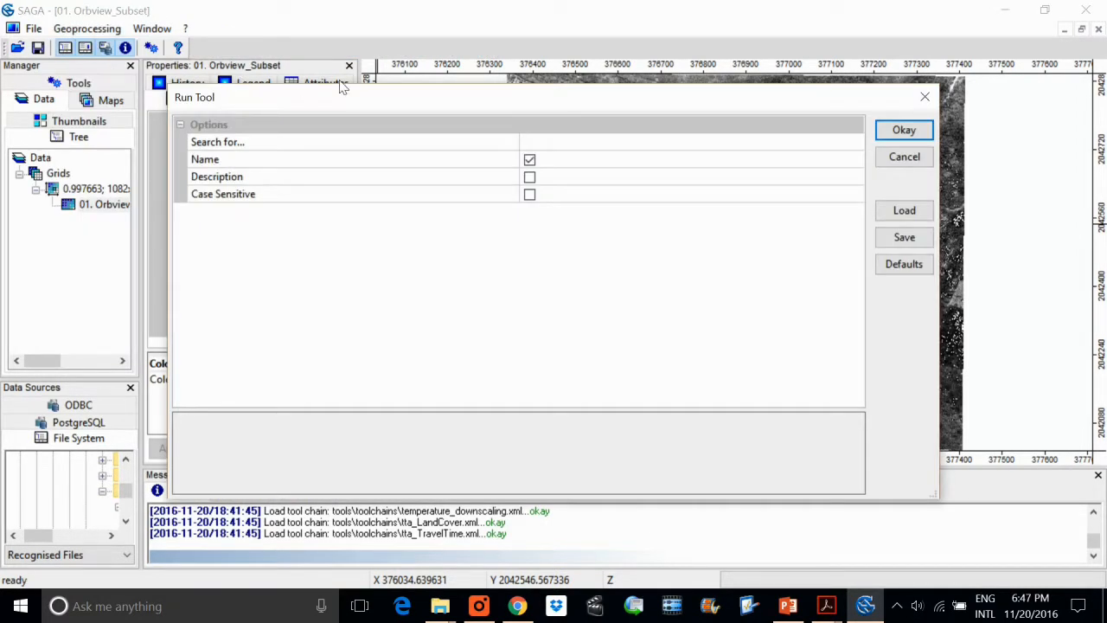
left_click(604, 141)
type("si")
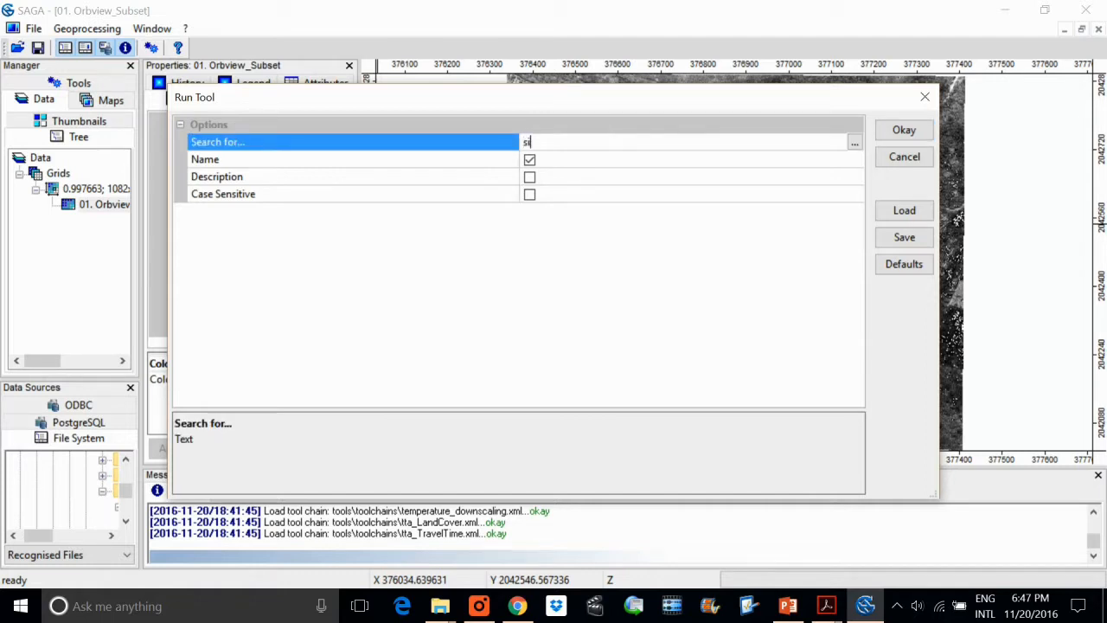
type("mple filter")
left_click(904, 129)
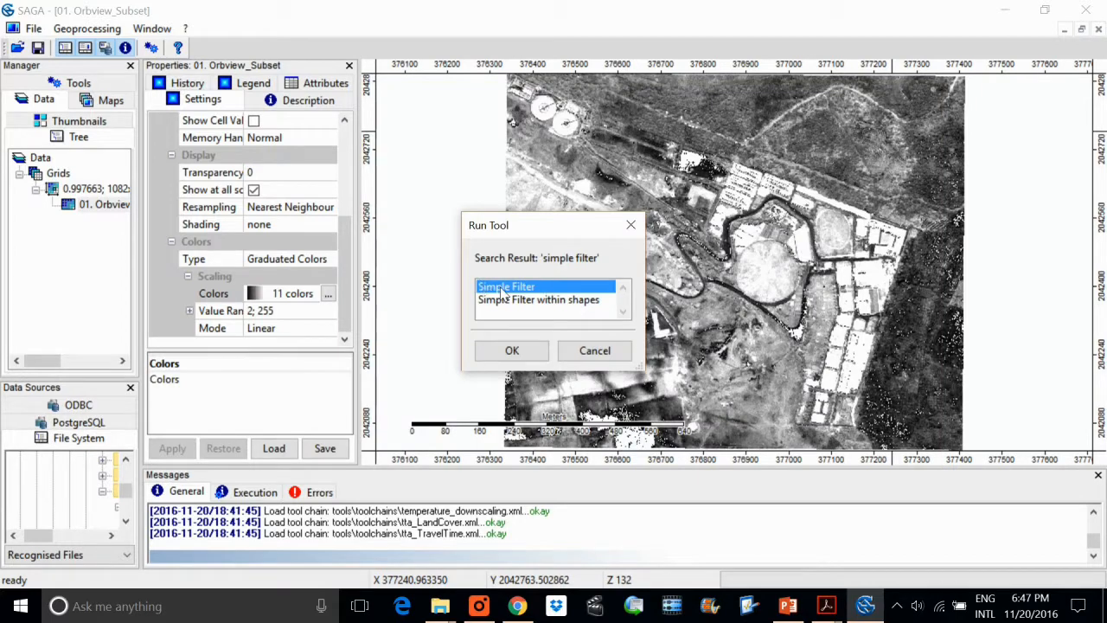
left_click(513, 351)
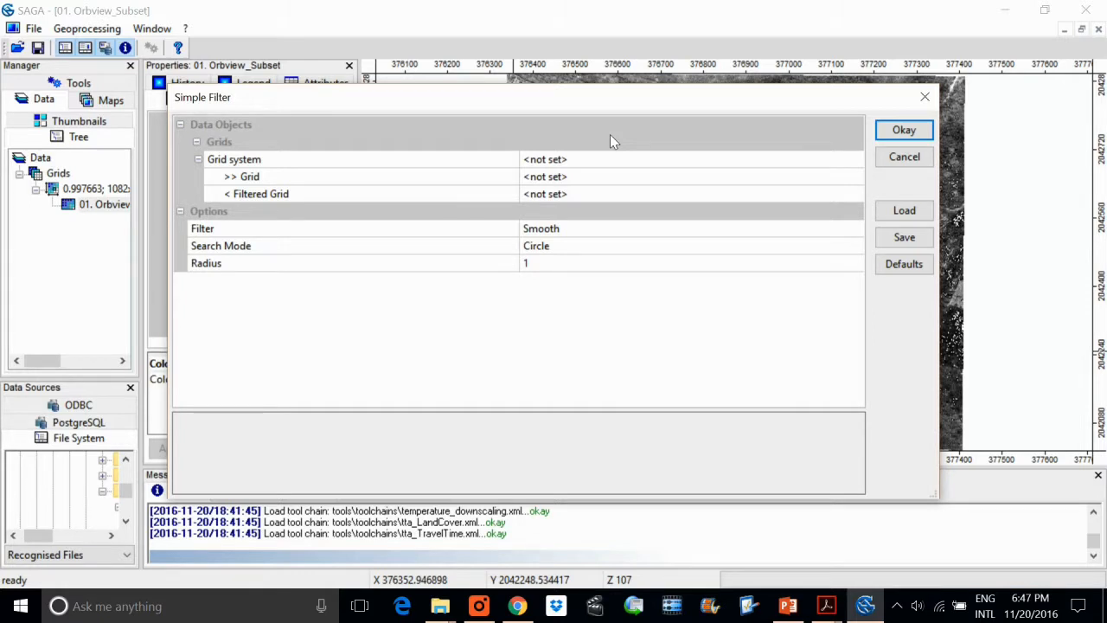
Set the Simple Filter grid system to 0.997663; 1082x 884y and the Filtered Grid output to <create>
left_click(622, 159)
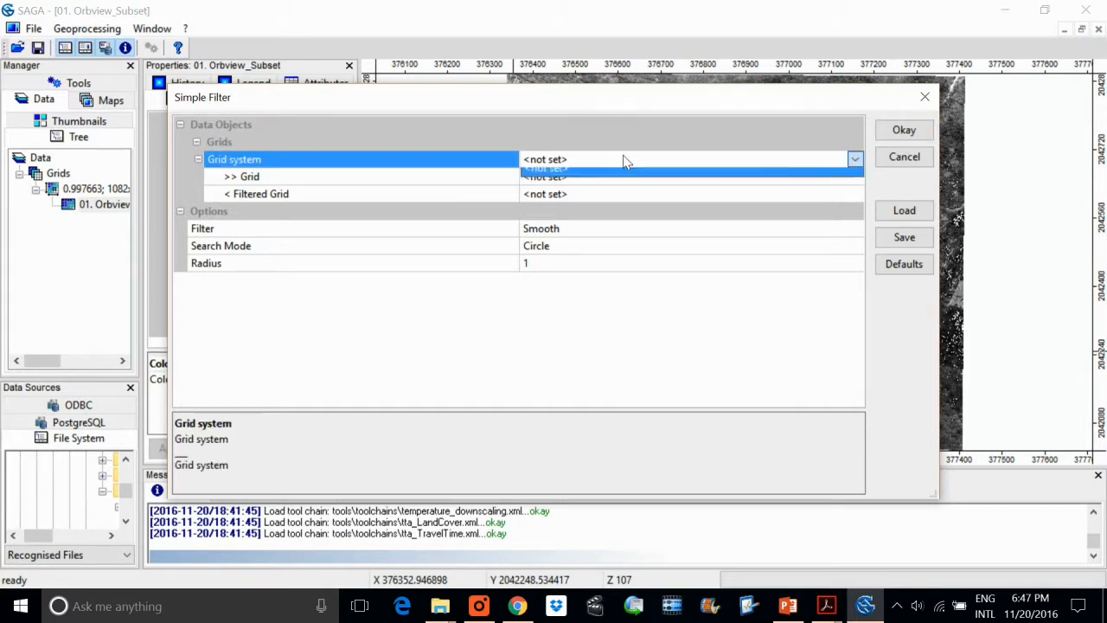
left_click(661, 174)
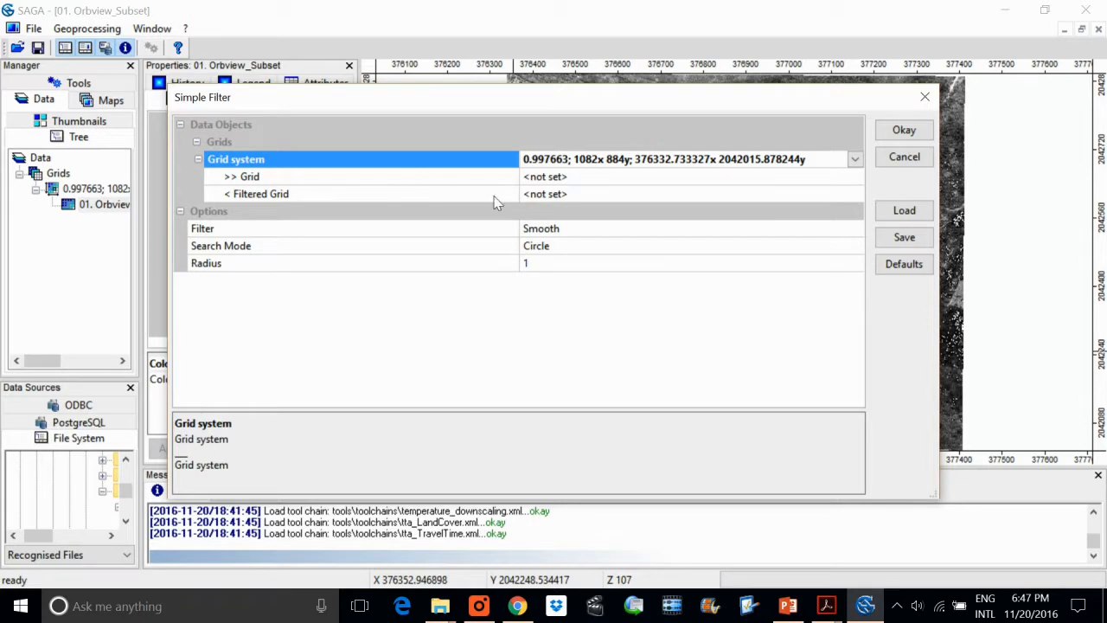
left_click(573, 192)
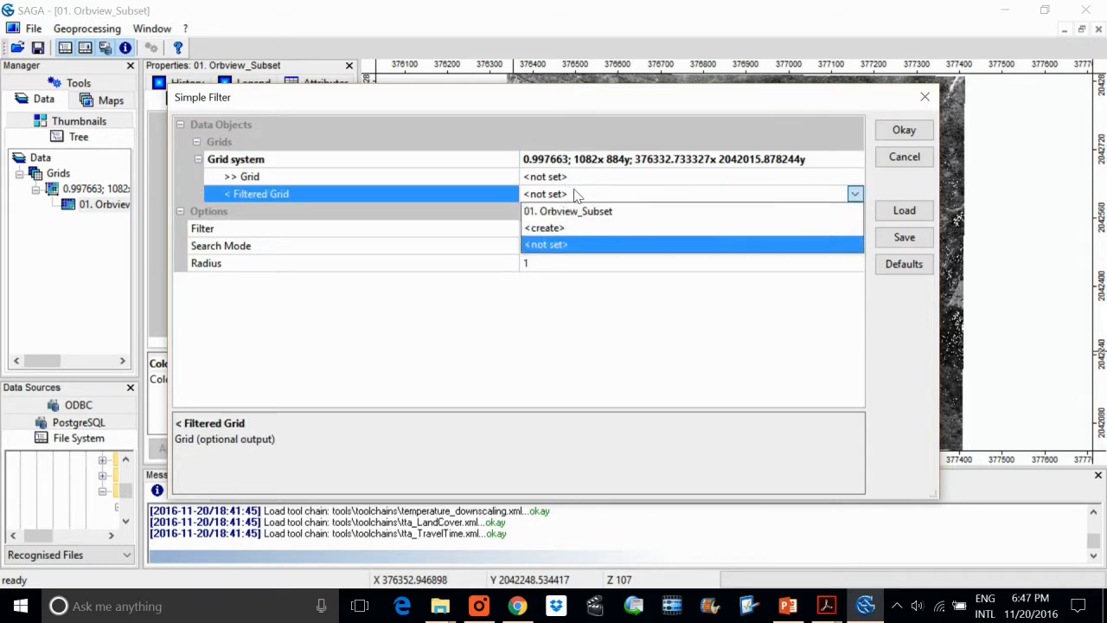
left_click(573, 229)
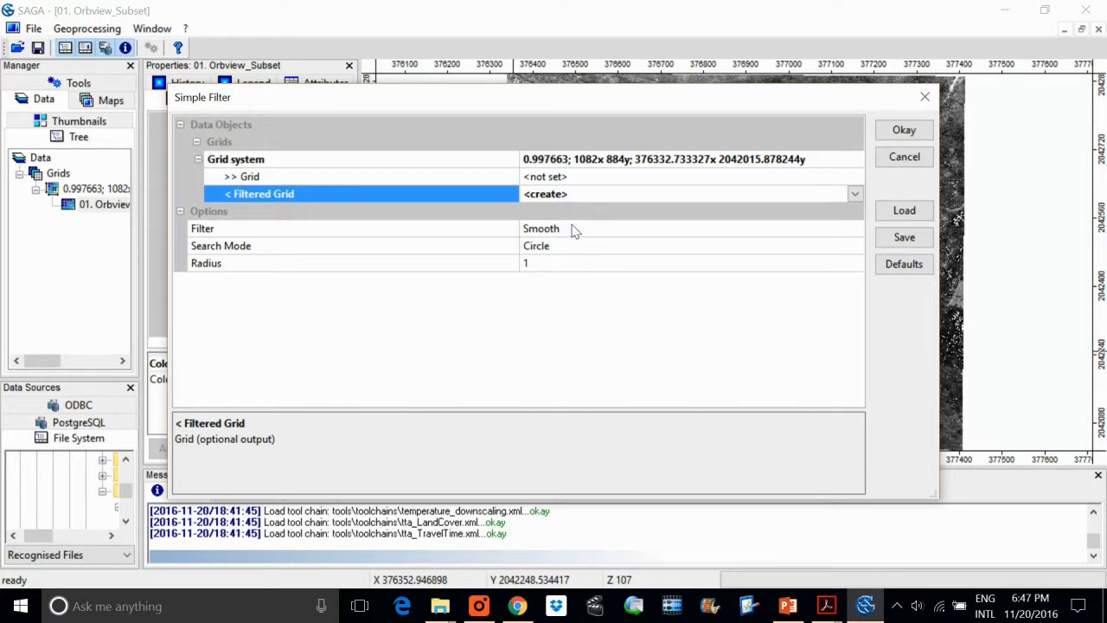
left_click(578, 196)
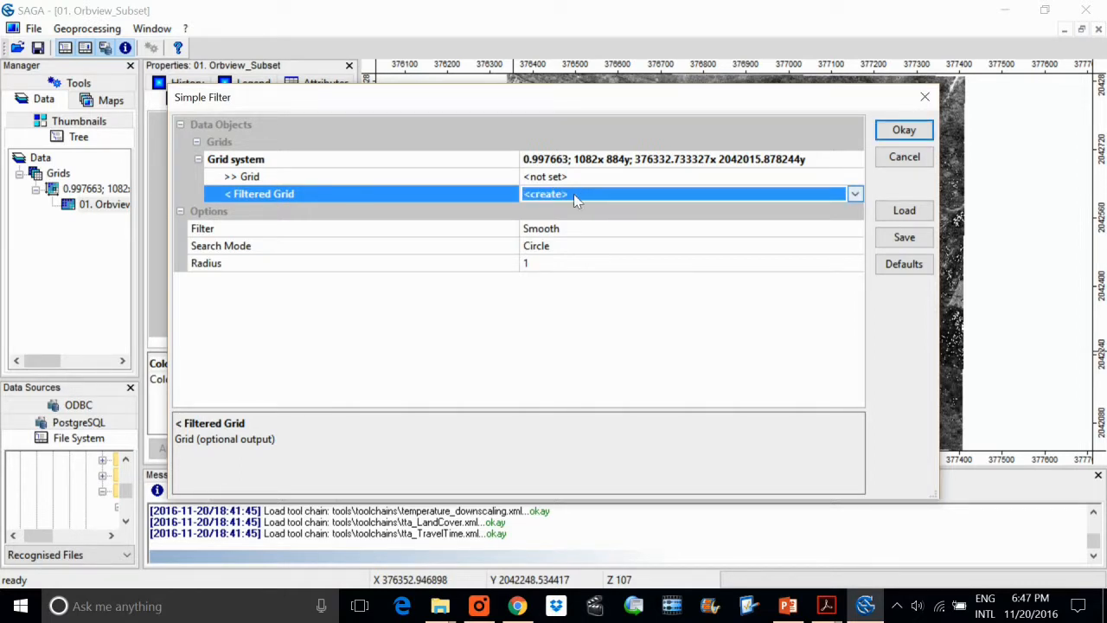
Set the search mode to Square, keeping the Smooth filter and radius 1, and try to run the tool
left_click(578, 249)
left_click(554, 262)
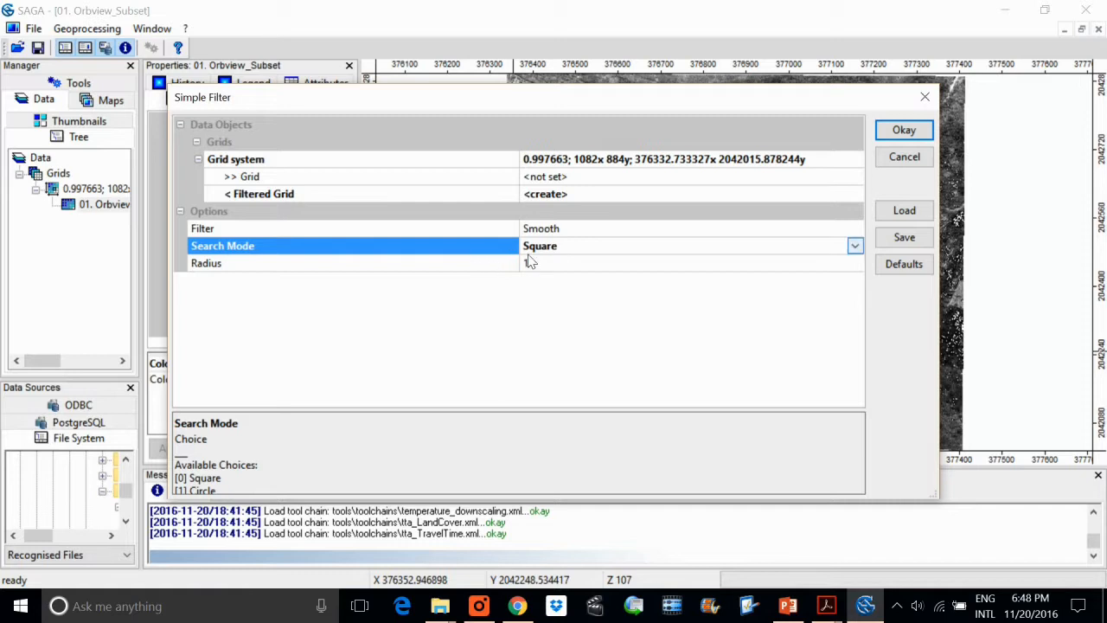
left_click(583, 227)
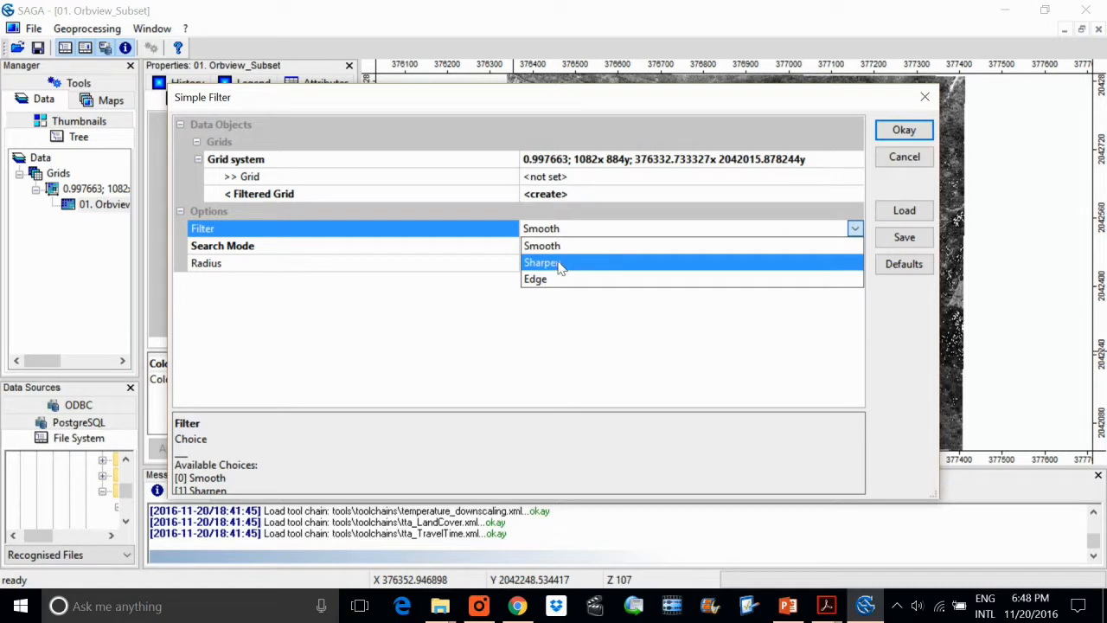
left_click(508, 327)
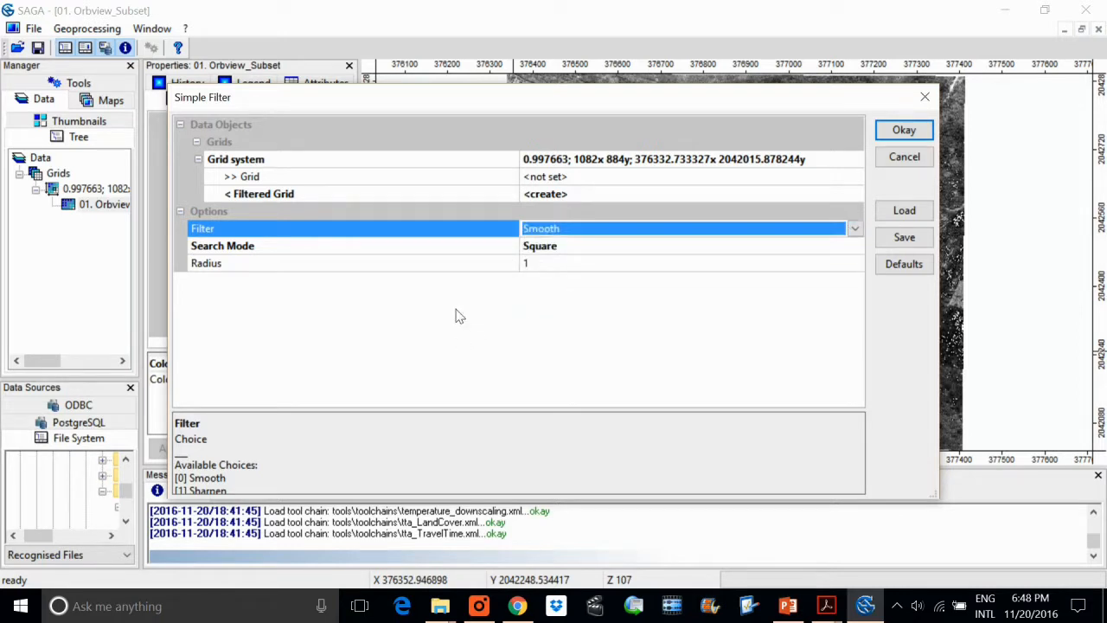
left_click(551, 265)
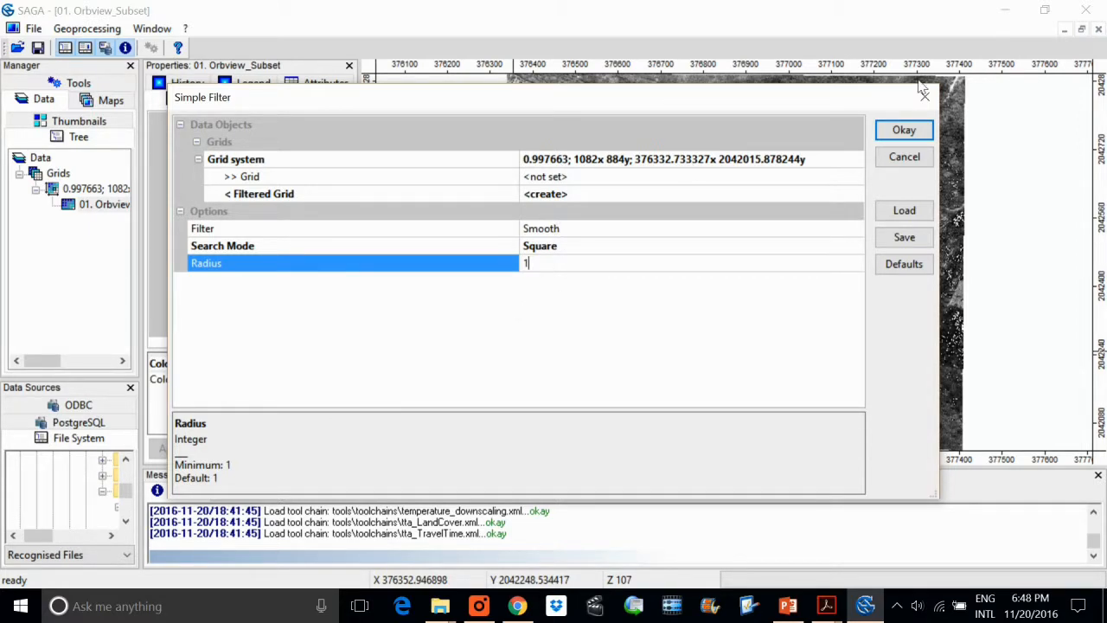
left_click(914, 130)
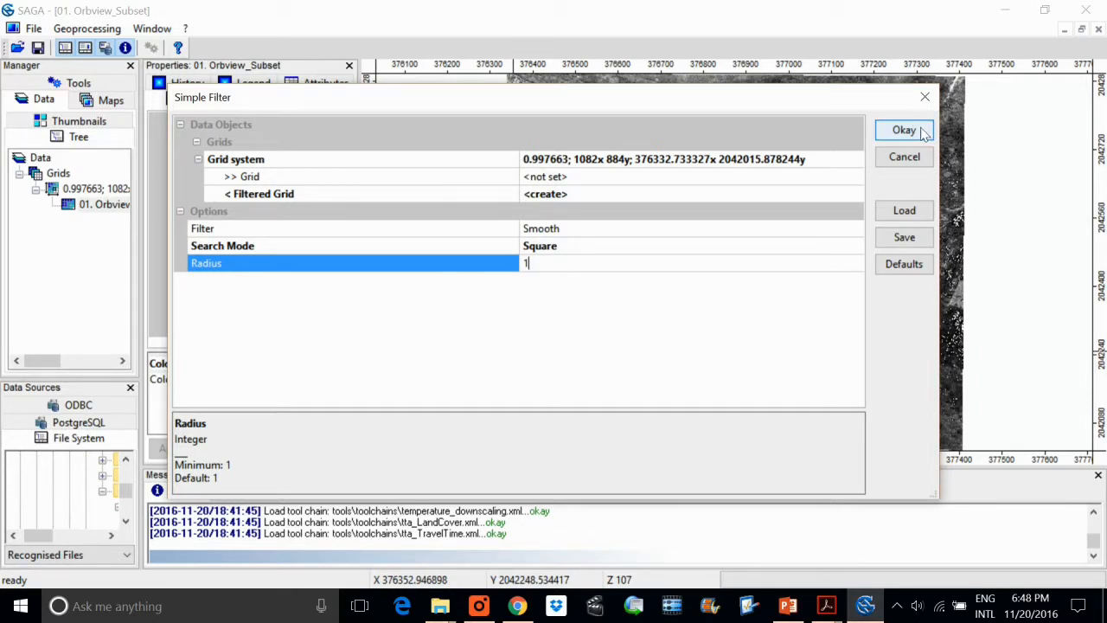
left_click(666, 314)
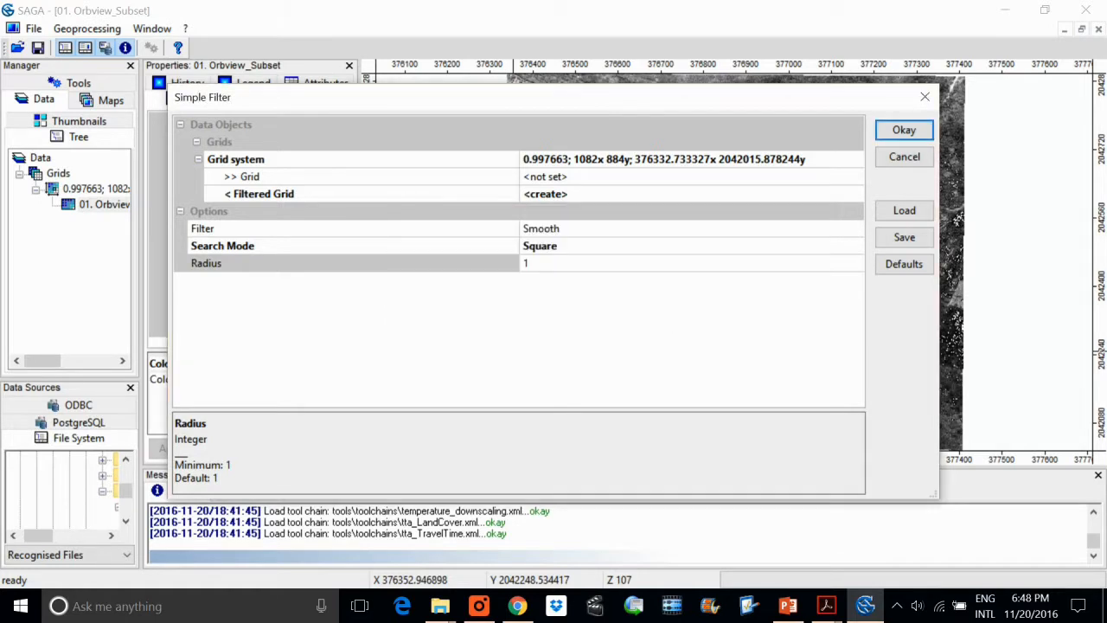
Choose 01. Orbview_Subset as the input grid, keep <create> for the Filtered Grid, and run the Simple Filter
left_click(636, 164)
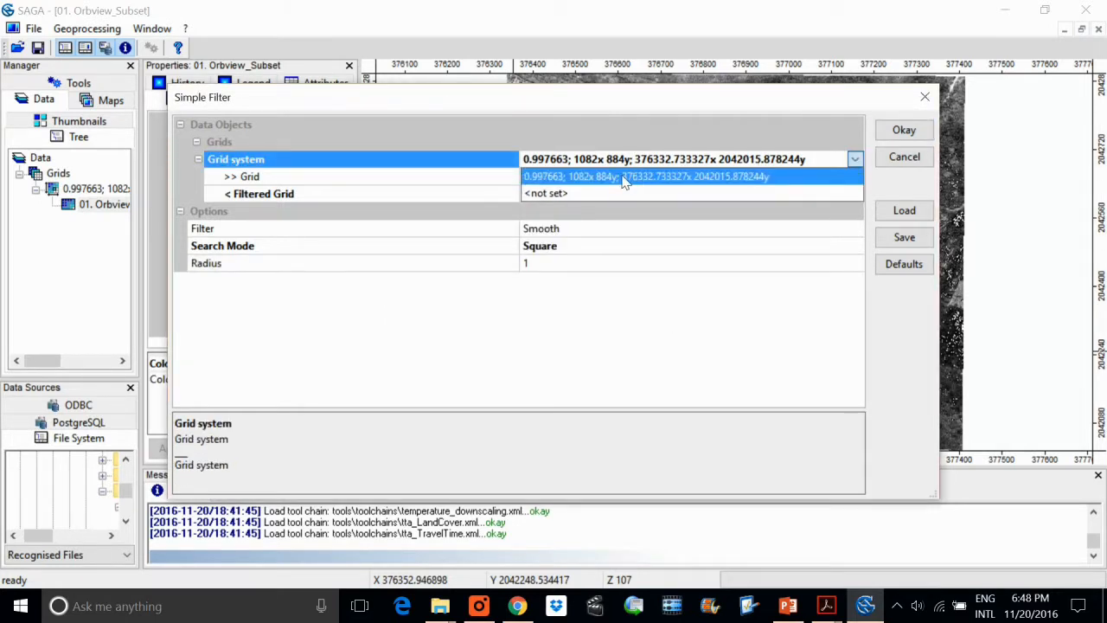
left_click(512, 181)
left_click(586, 179)
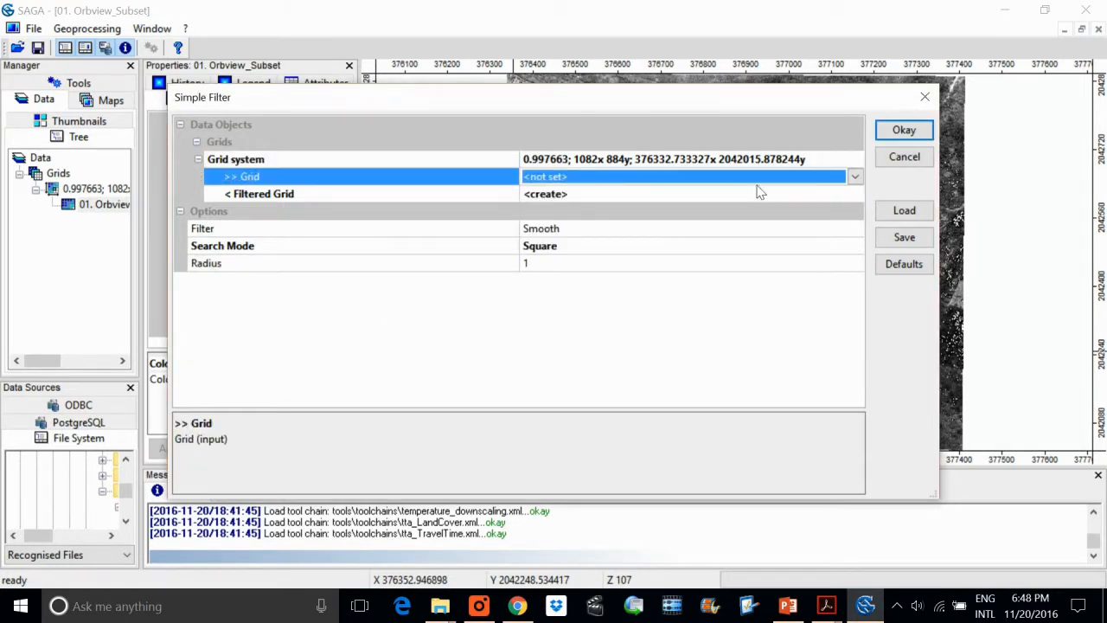
left_click(854, 177)
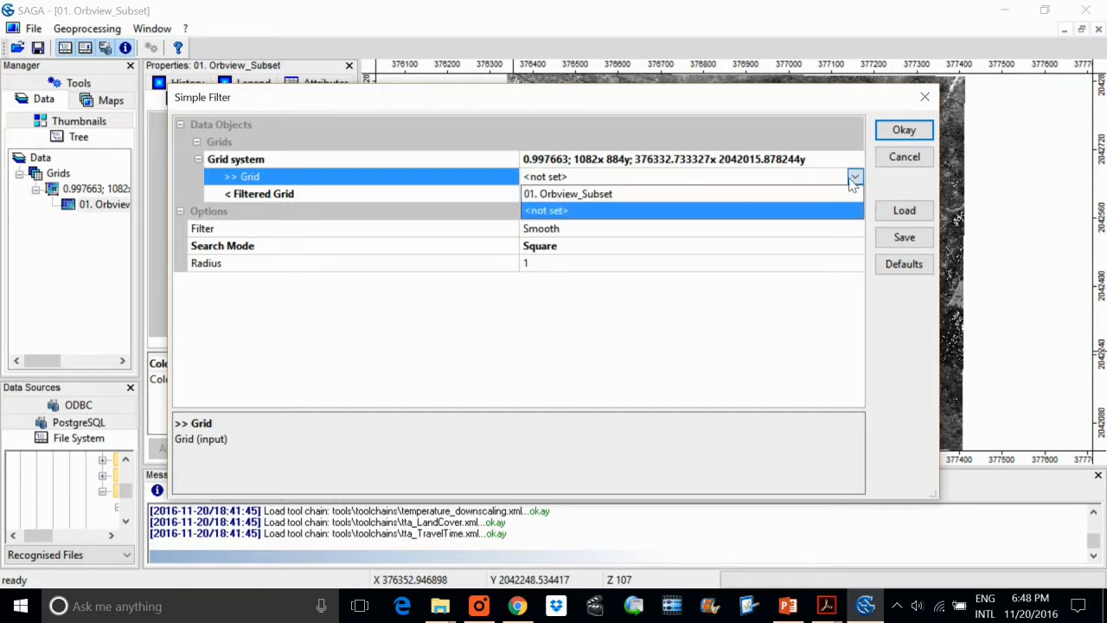
left_click(632, 194)
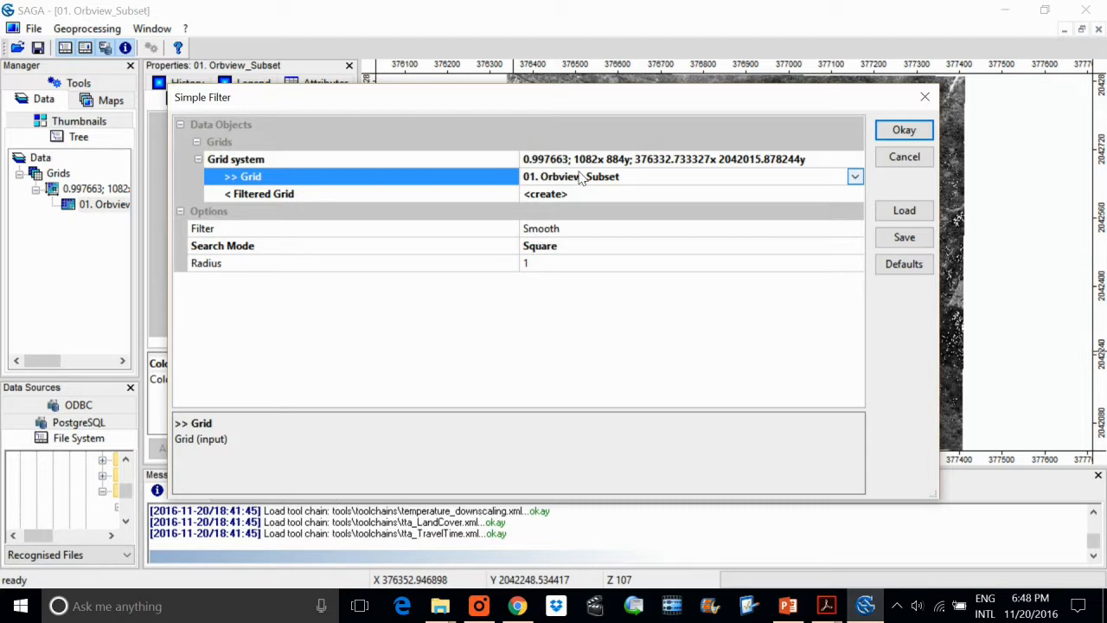
left_click(550, 196)
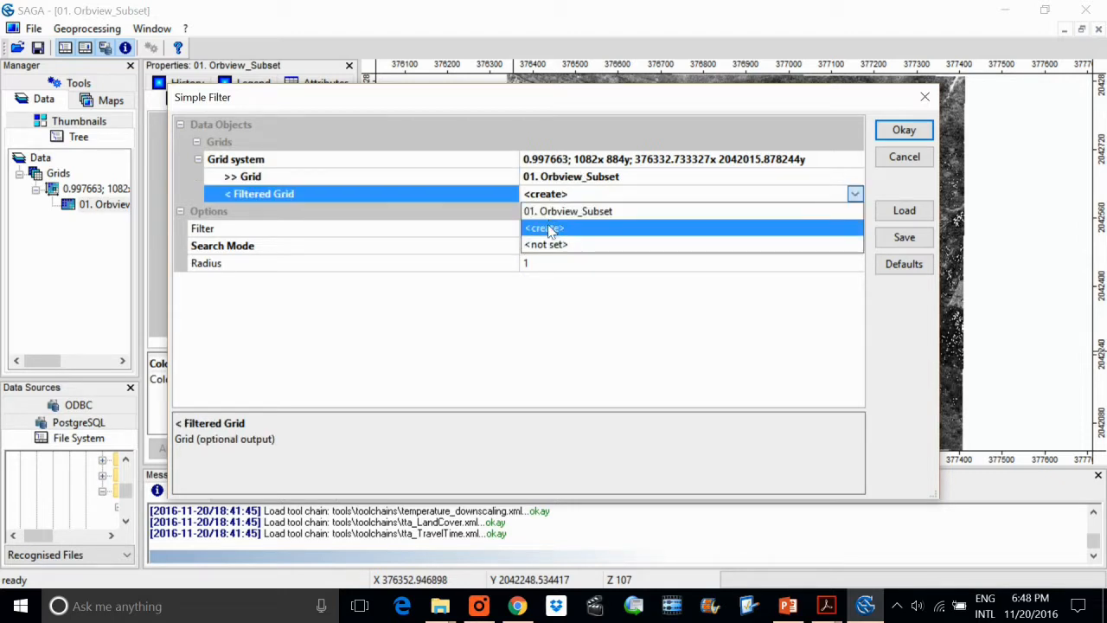
left_click(551, 228)
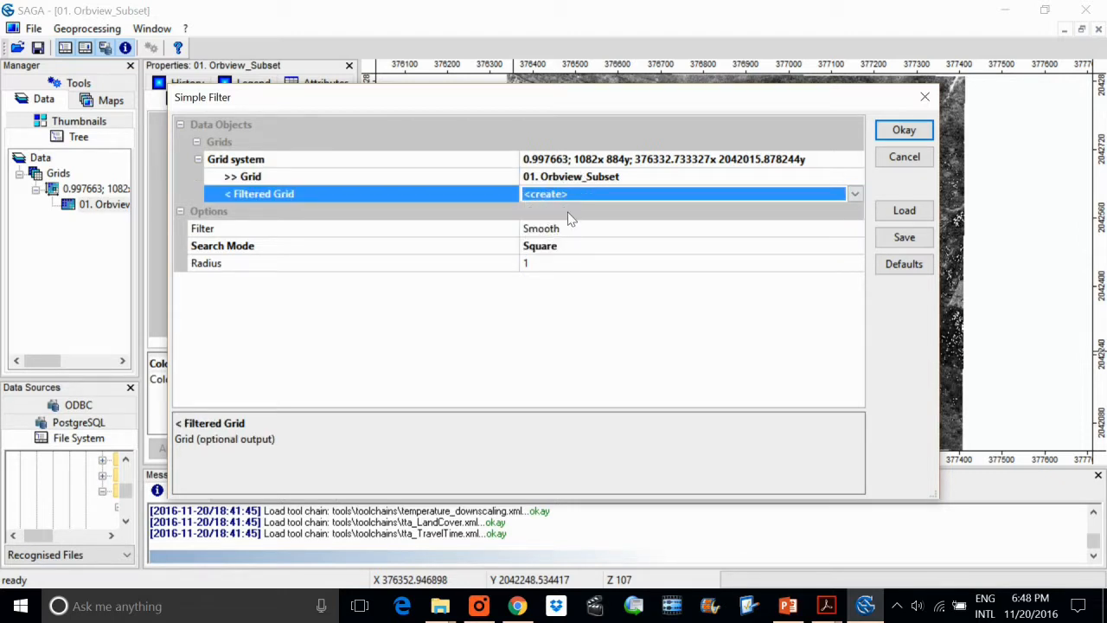
left_click(904, 131)
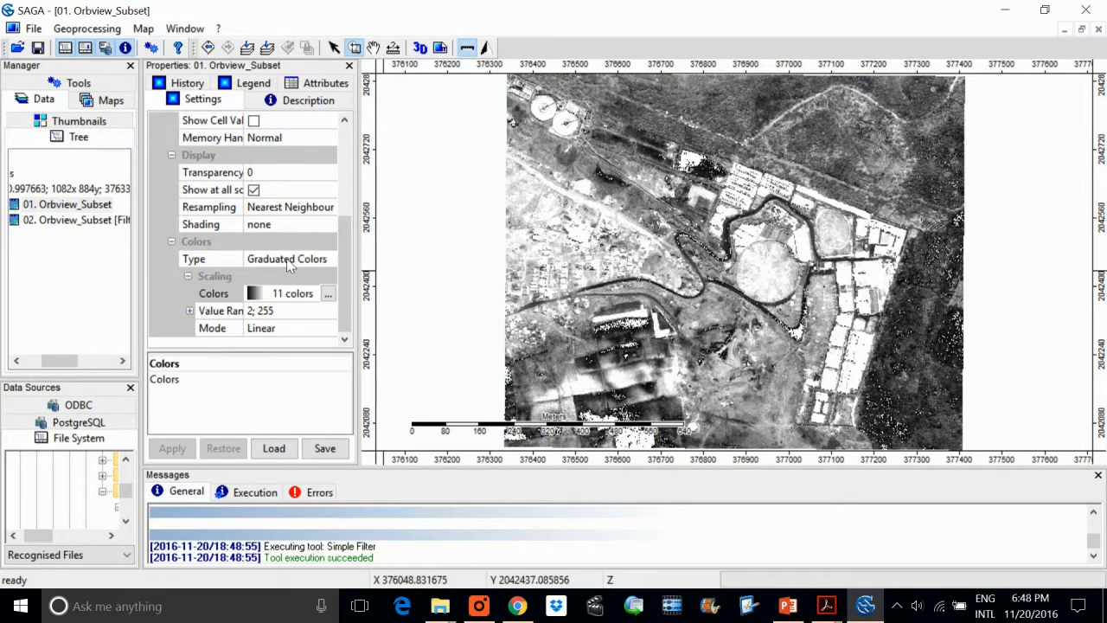
Widen the Manager panel enough to read the full names of both Orbview_Subset grids
left_click_drag(151, 303, 237, 301)
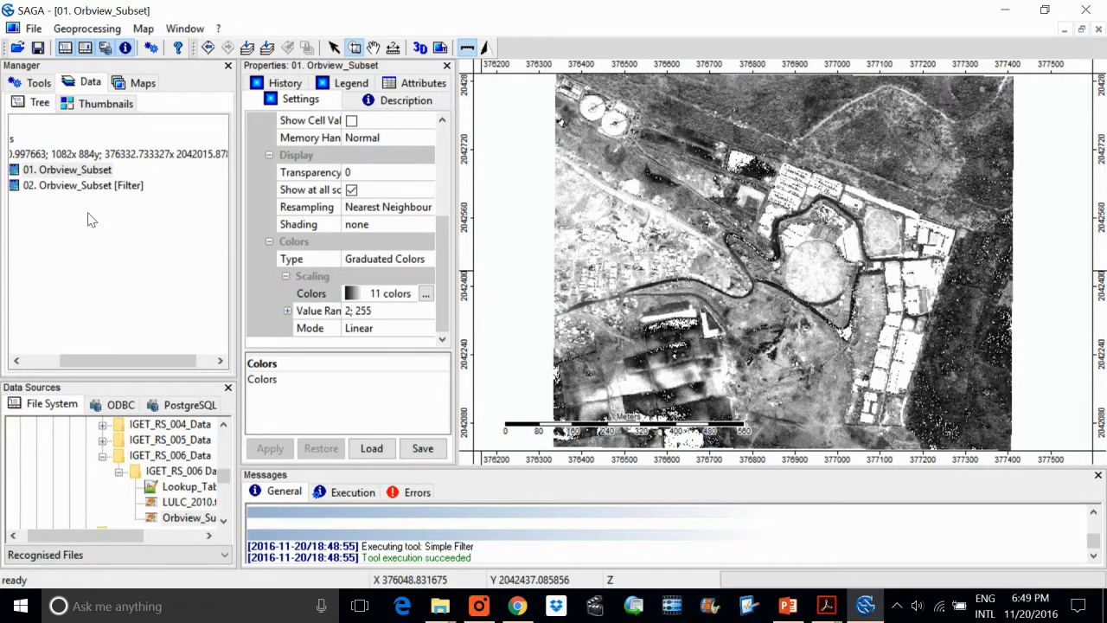
Display the 02. Orbview_Subset [Filter] grid in a new map
left_click_drag(92, 361, 57, 361)
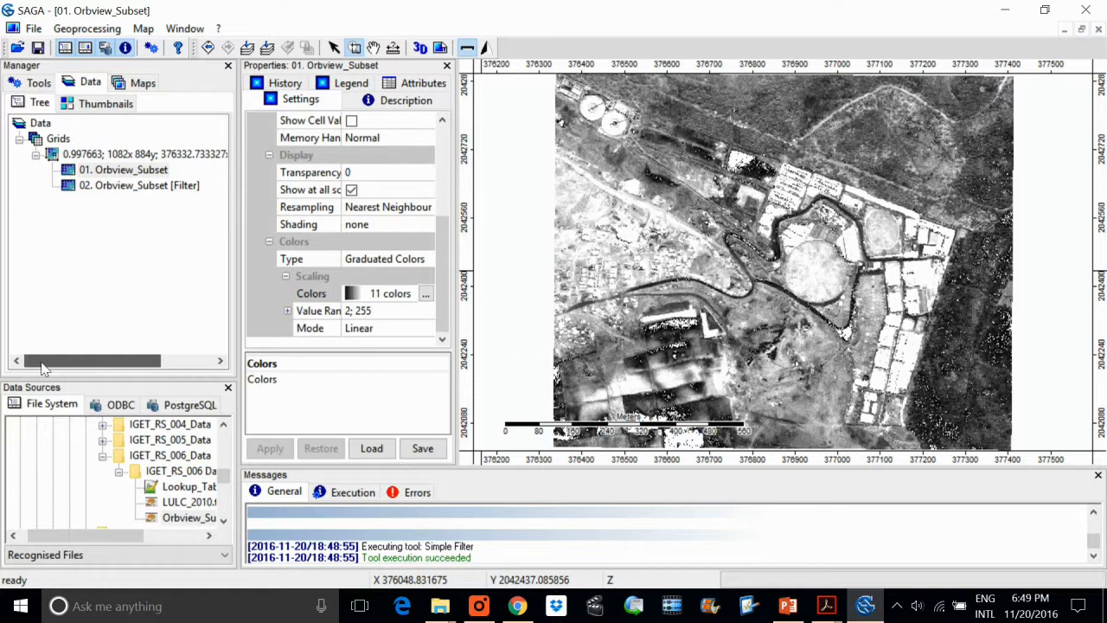
double_click(165, 183)
left_click(514, 349)
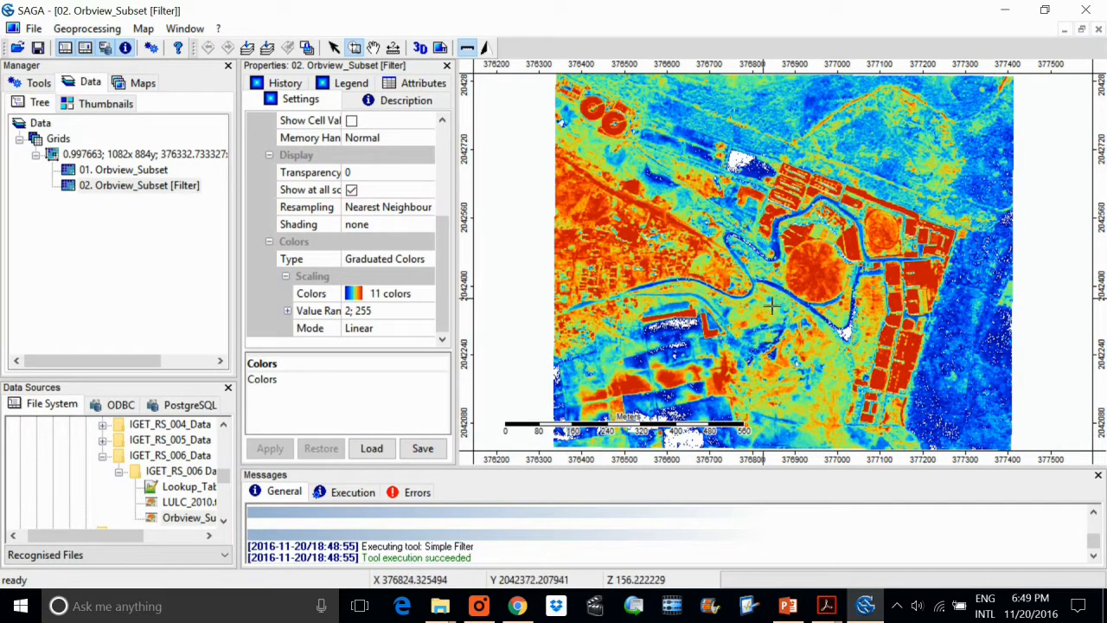
Set the filtered grid's colours to the greyscale preset and apply the change
left_click(414, 295)
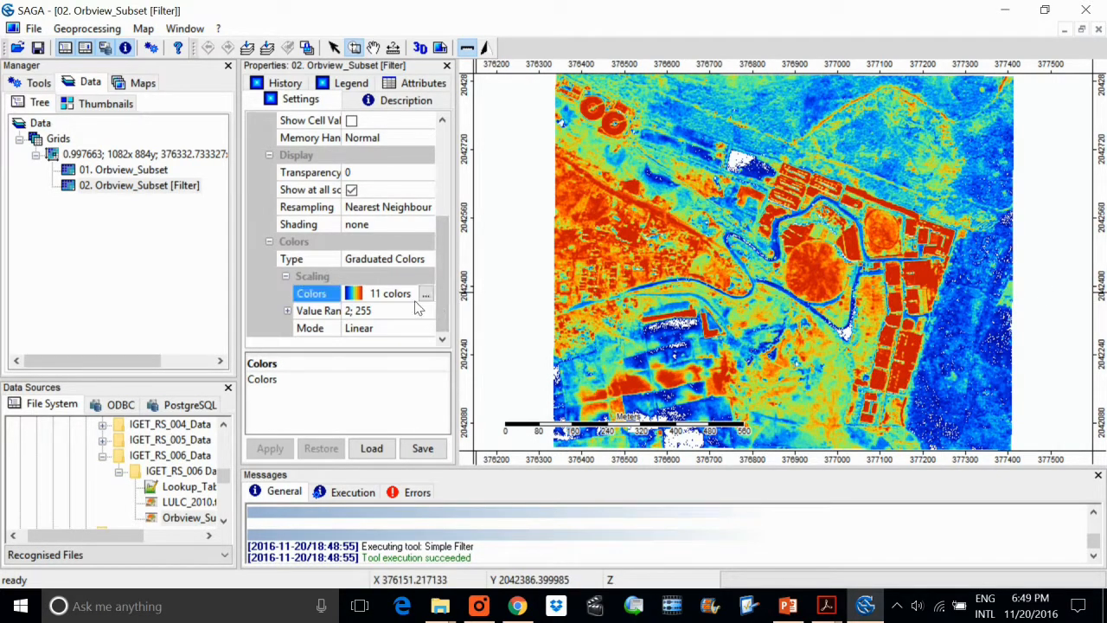
left_click(426, 294)
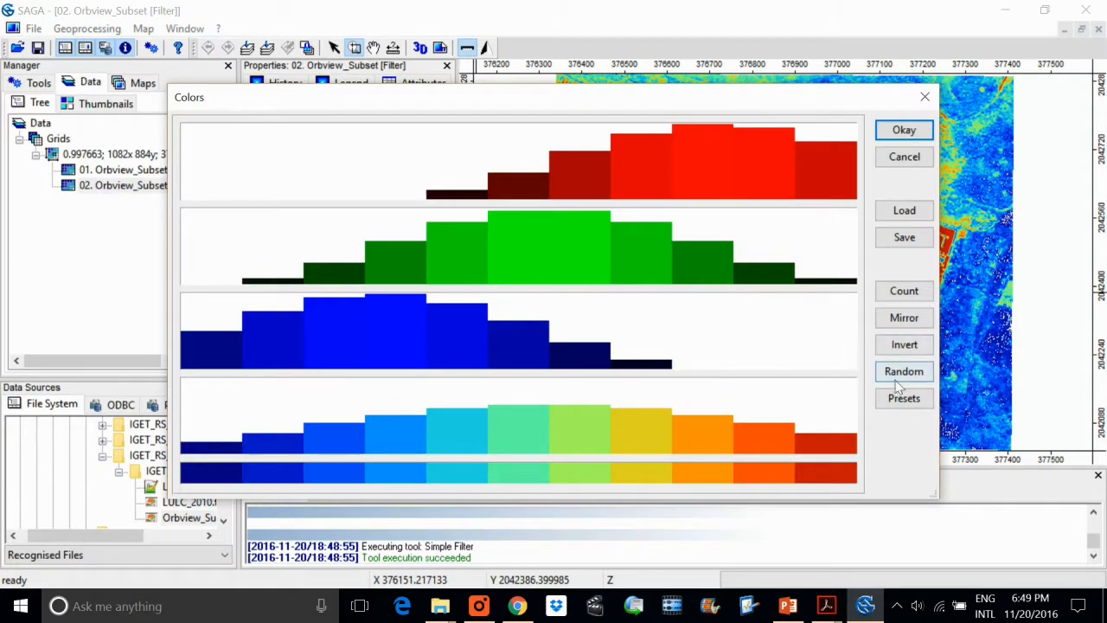
left_click(905, 405)
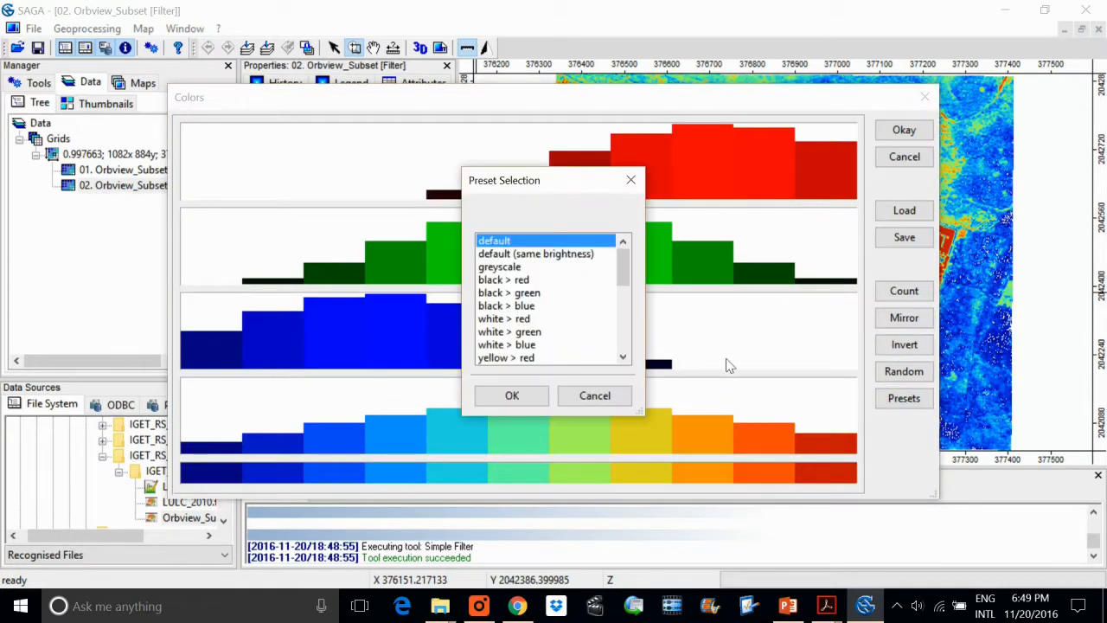
left_click(519, 268)
left_click(533, 396)
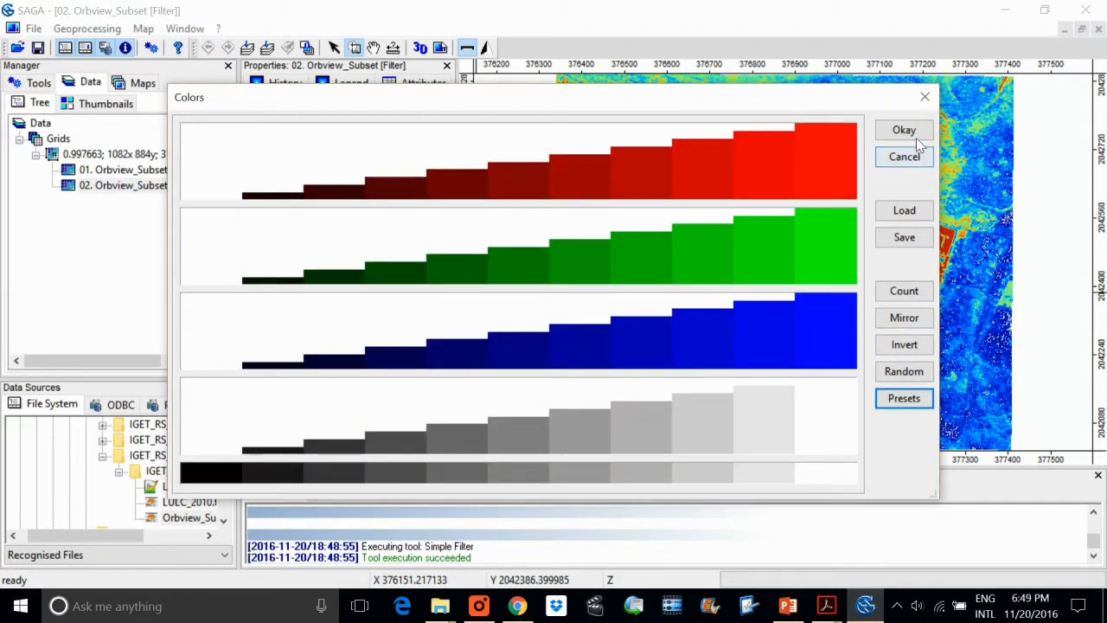
left_click(906, 131)
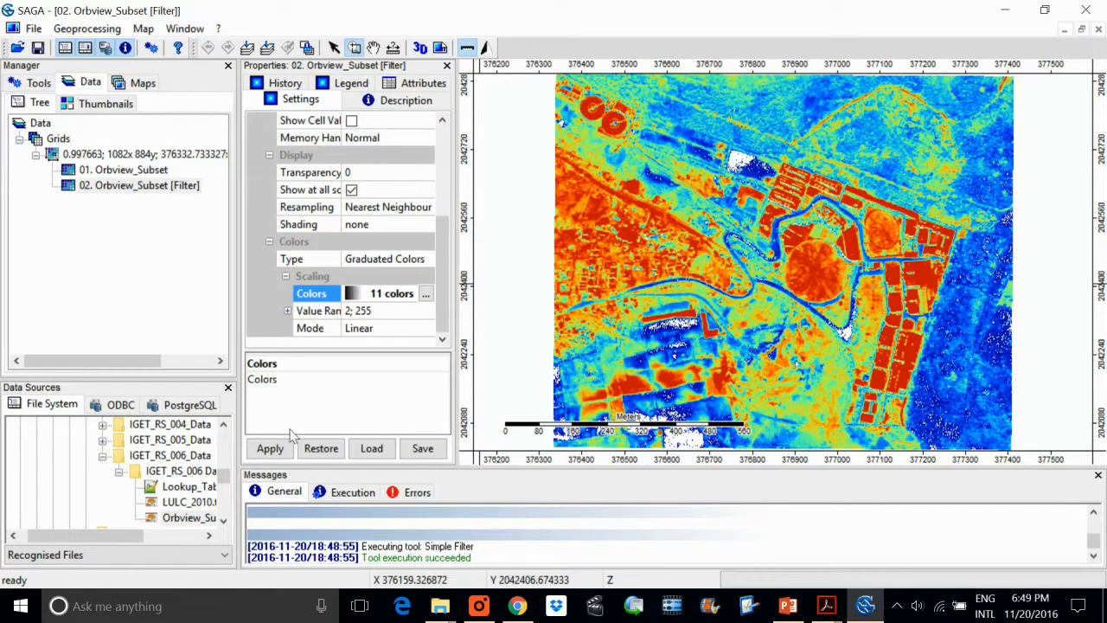
left_click(278, 447)
Tile the filtered and original map windows vertically, trying the horizontal tiling first, and activate each map in turn
left_click(173, 30)
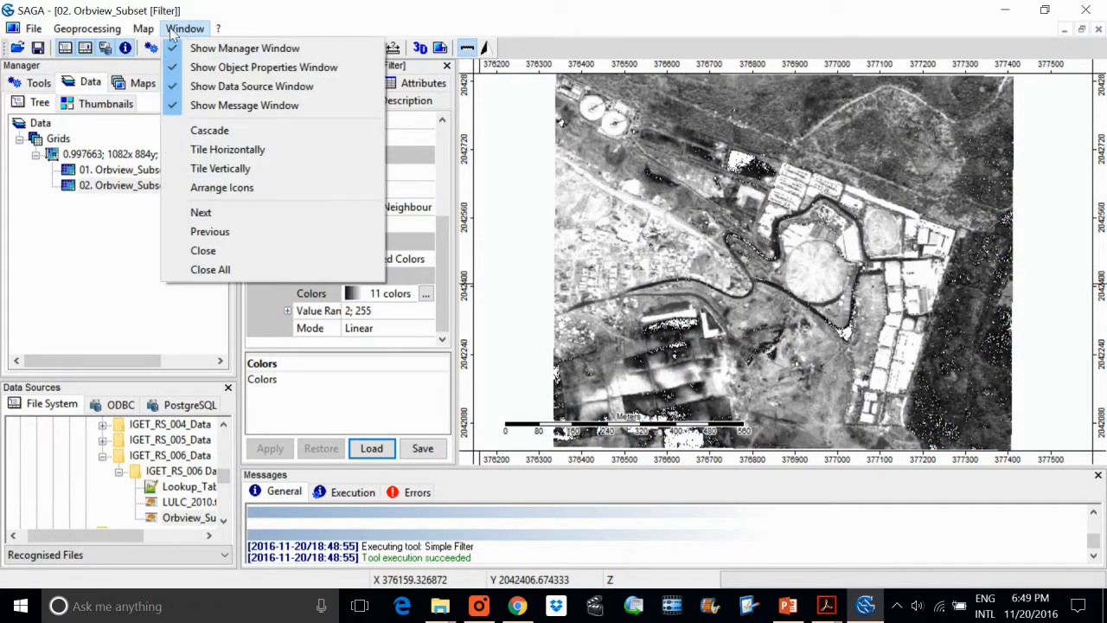
left_click(232, 151)
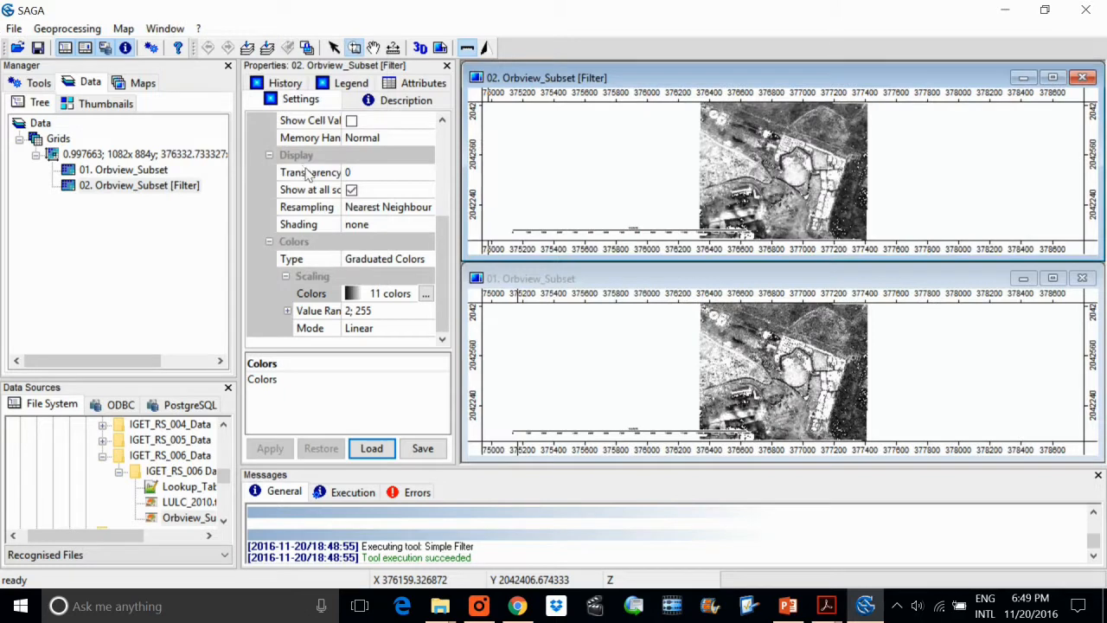
left_click(164, 28)
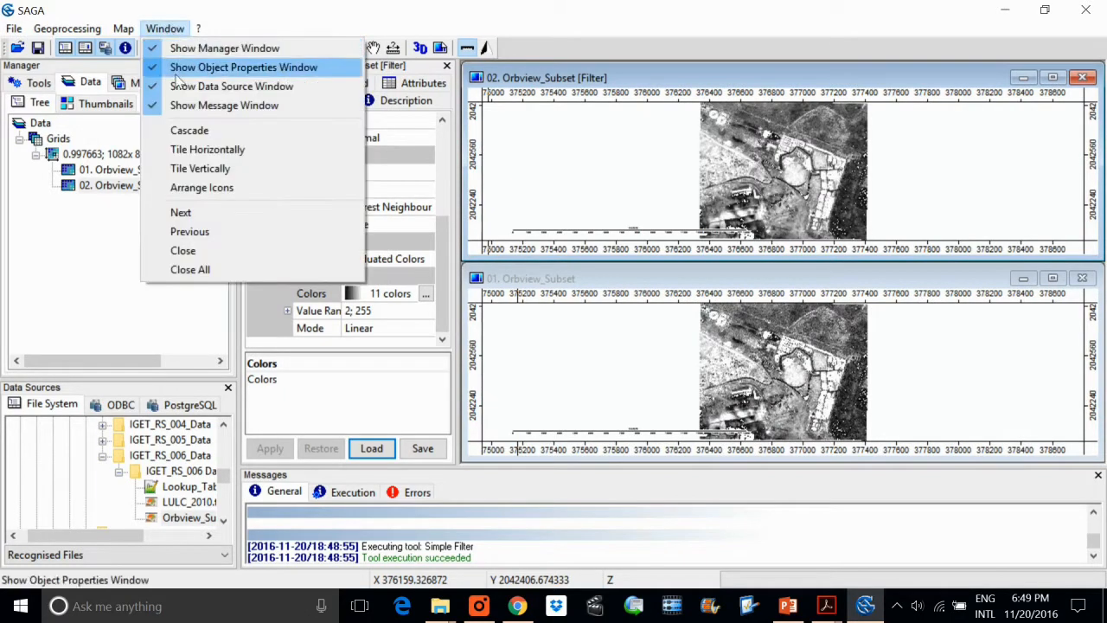
left_click(200, 168)
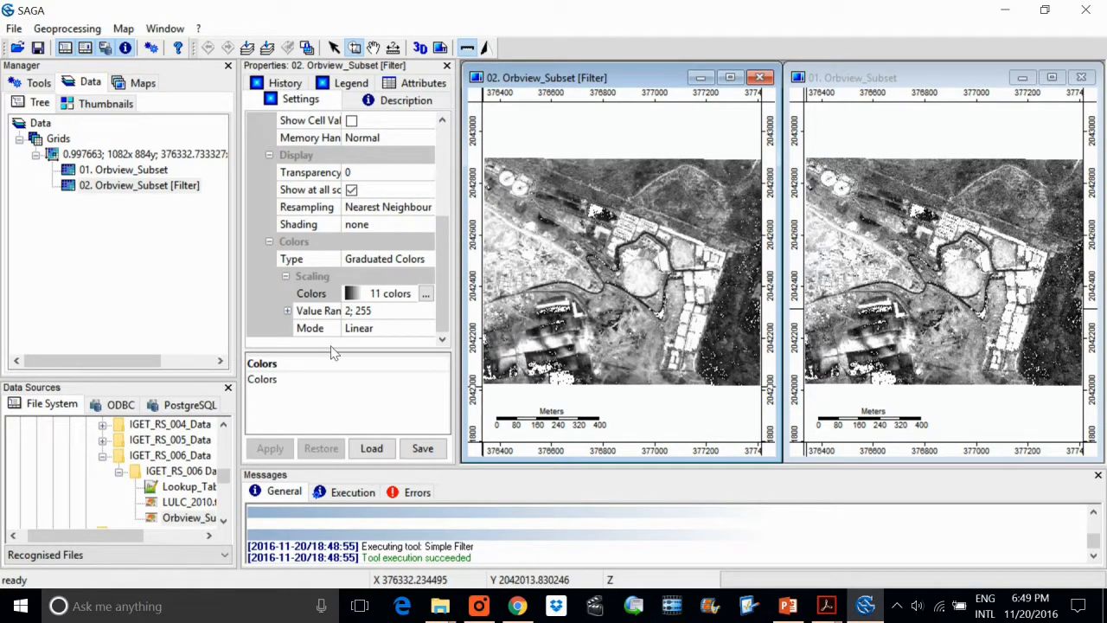
left_click(900, 78)
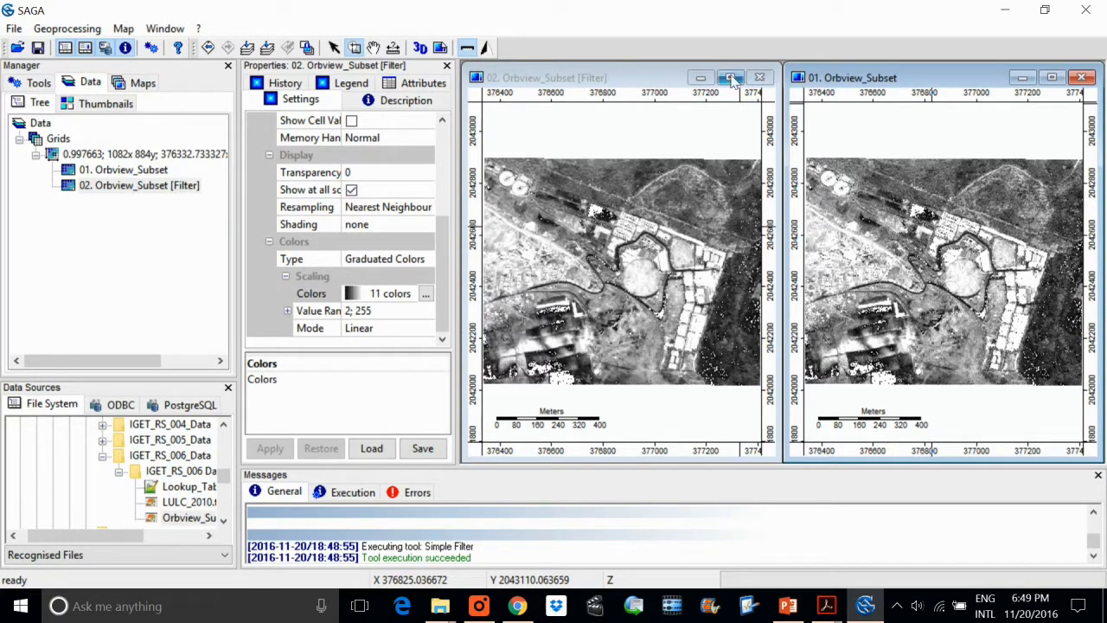
left_click(642, 75)
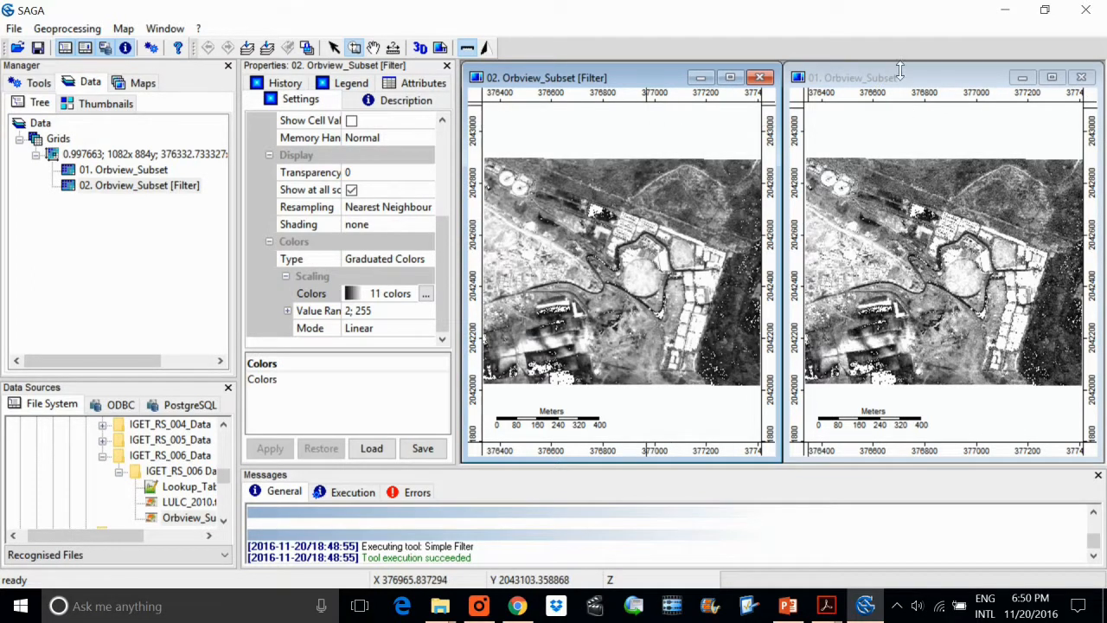
left_click(845, 82)
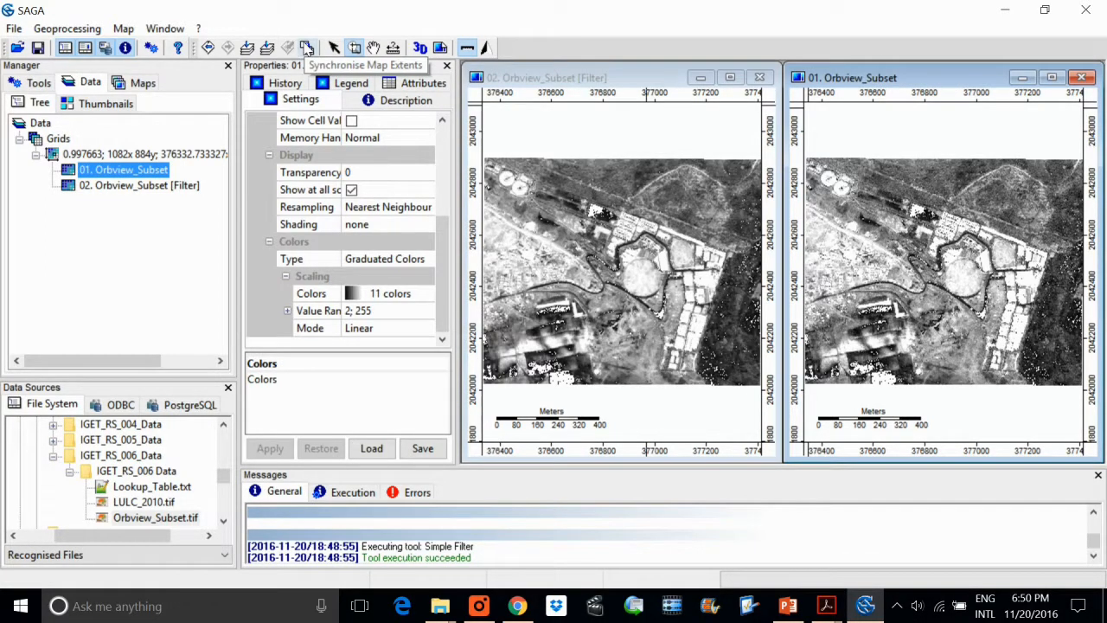
Try to synchronise the map extents and magnify the original Orbview_Subset map down to individual pixels
left_click(307, 49)
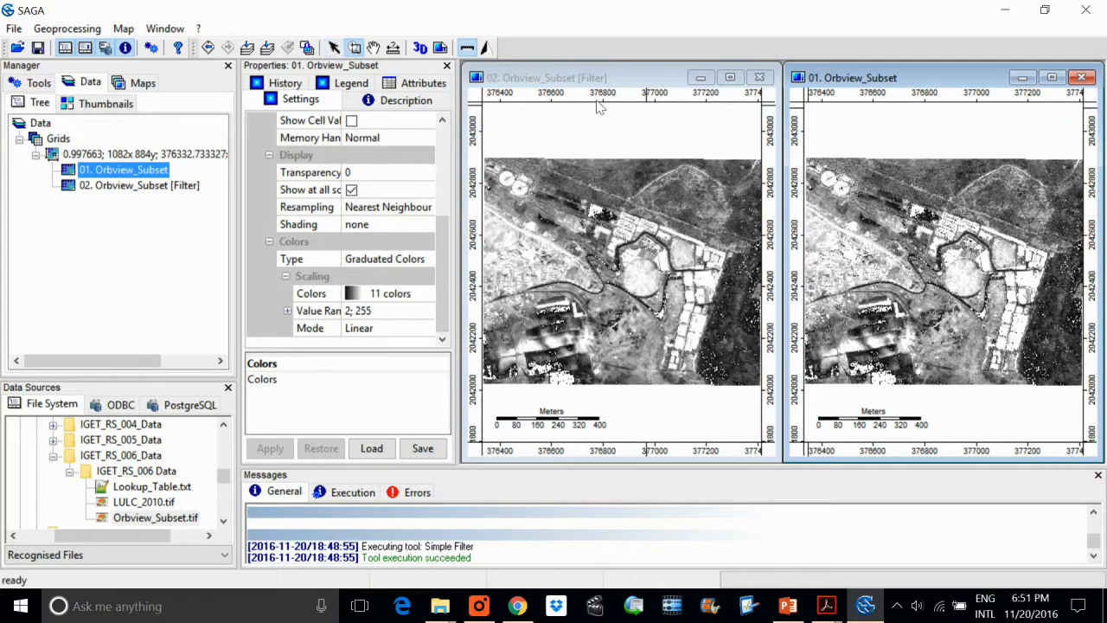
mouse_move(919, 227)
left_mouse_down()
mouse_move(987, 290)
mouse_move(960, 271)
left_mouse_up()
left_click_drag(896, 204, 962, 283)
left_click_drag(914, 229, 983, 297)
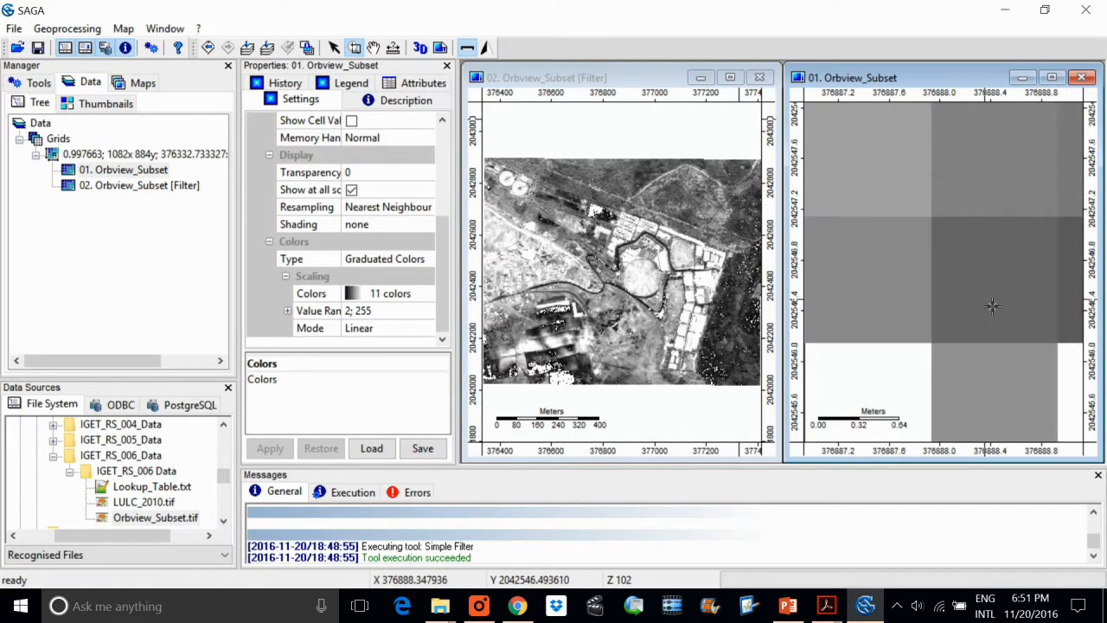
right_click(1005, 291)
right_click(1004, 291)
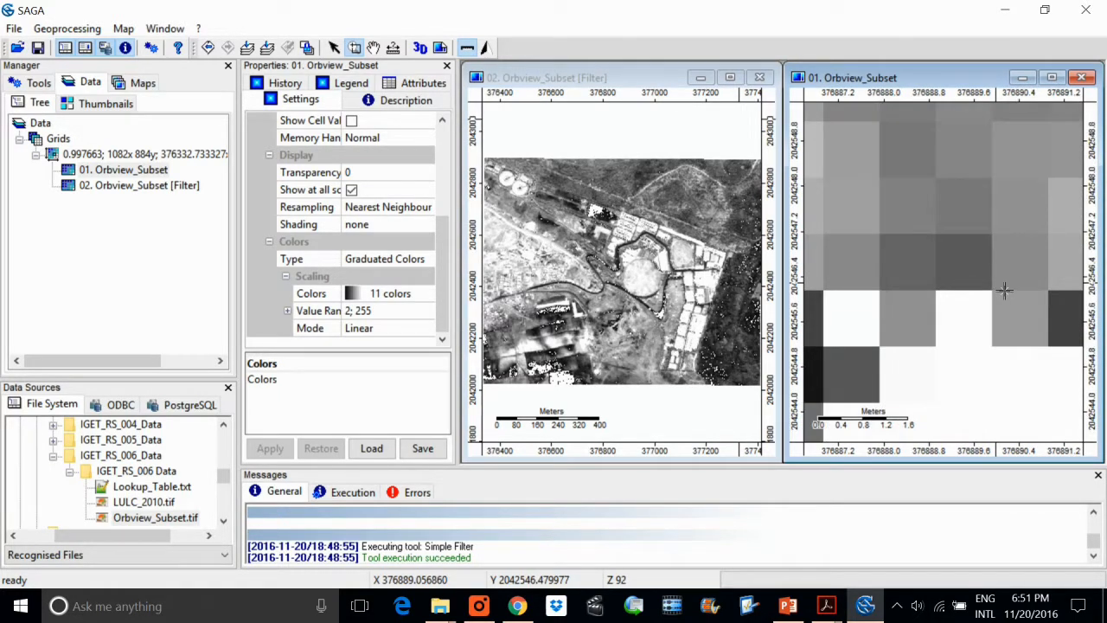
Show the whole built-up area in the filtered map and synchronise the map extents so the original matches it
left_click(605, 236)
left_click(623, 252)
left_click_drag(613, 261, 727, 442)
scroll(636, 274, "down", 5)
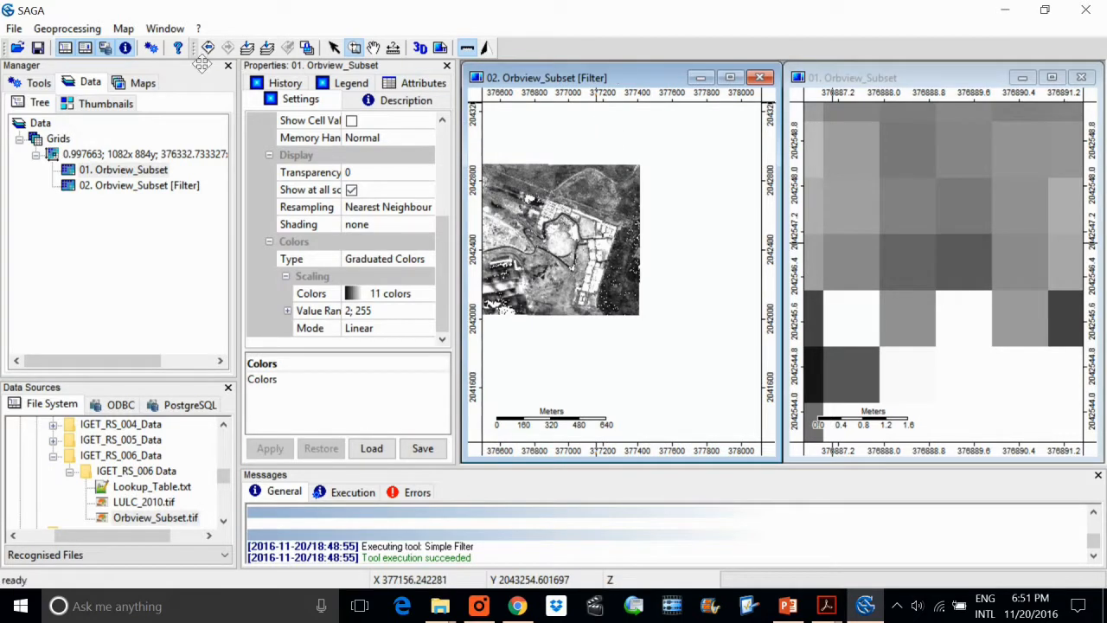
left_click(307, 47)
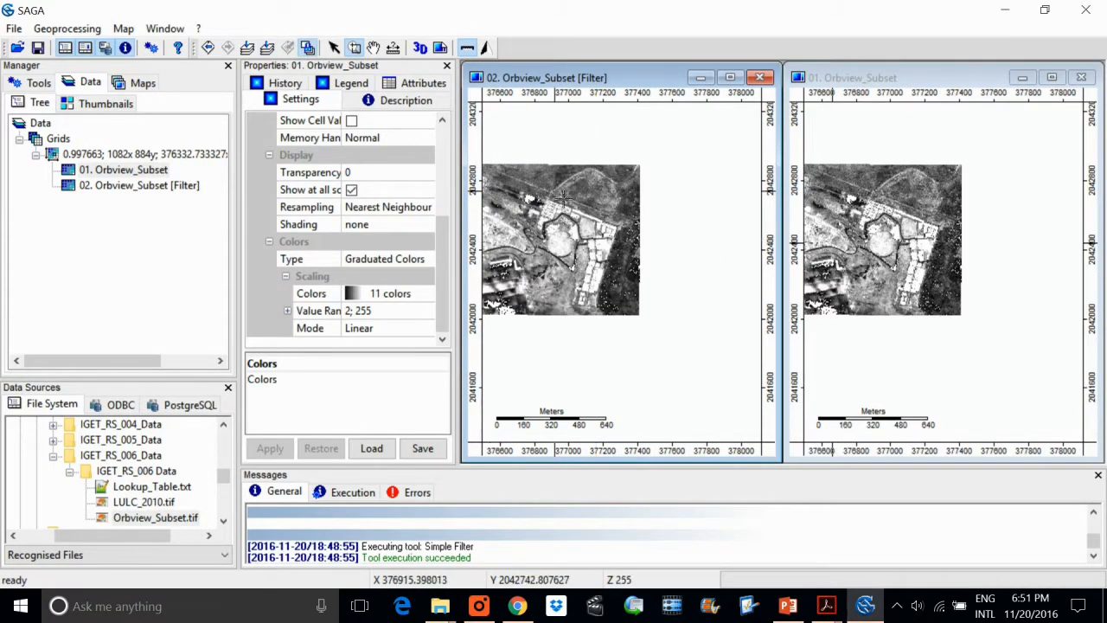
Compare the filtered and original images from the oval field's upper edge down to individual pixels
left_click_drag(563, 200, 634, 288)
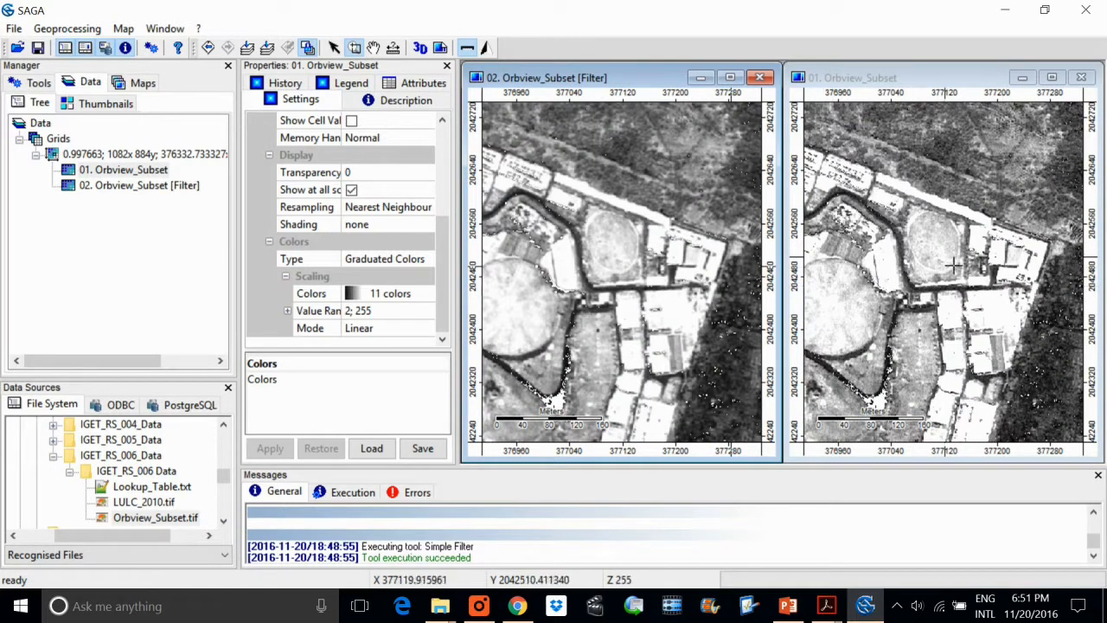
left_click_drag(583, 204, 656, 263)
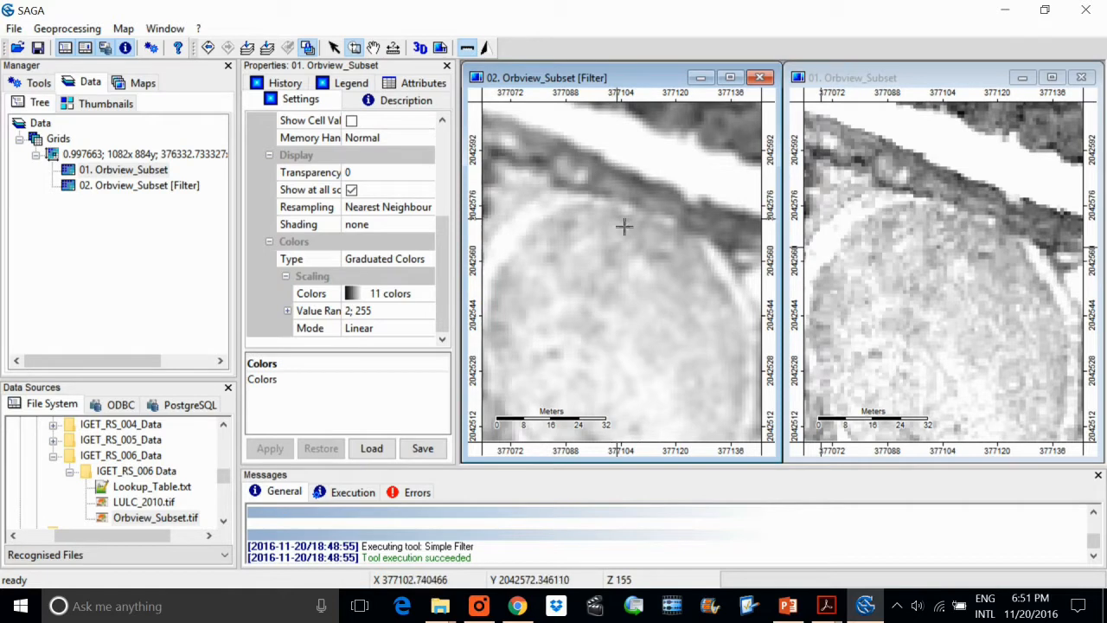
left_click_drag(531, 175, 651, 251)
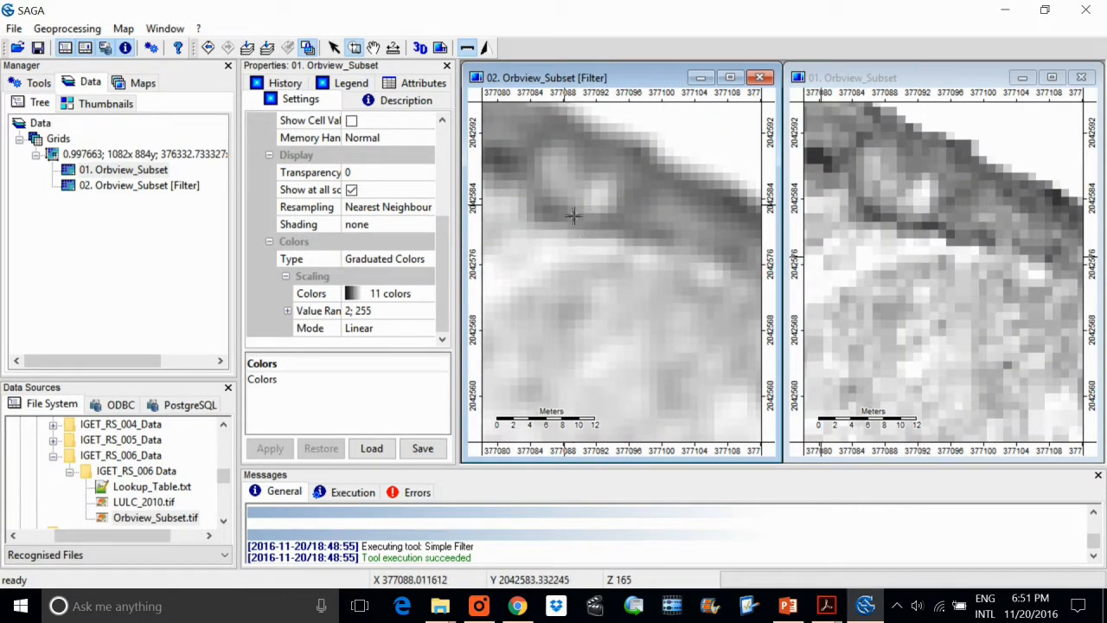
left_click_drag(558, 202, 721, 342)
left_click_drag(593, 223, 735, 346)
left_click_drag(572, 196, 692, 276)
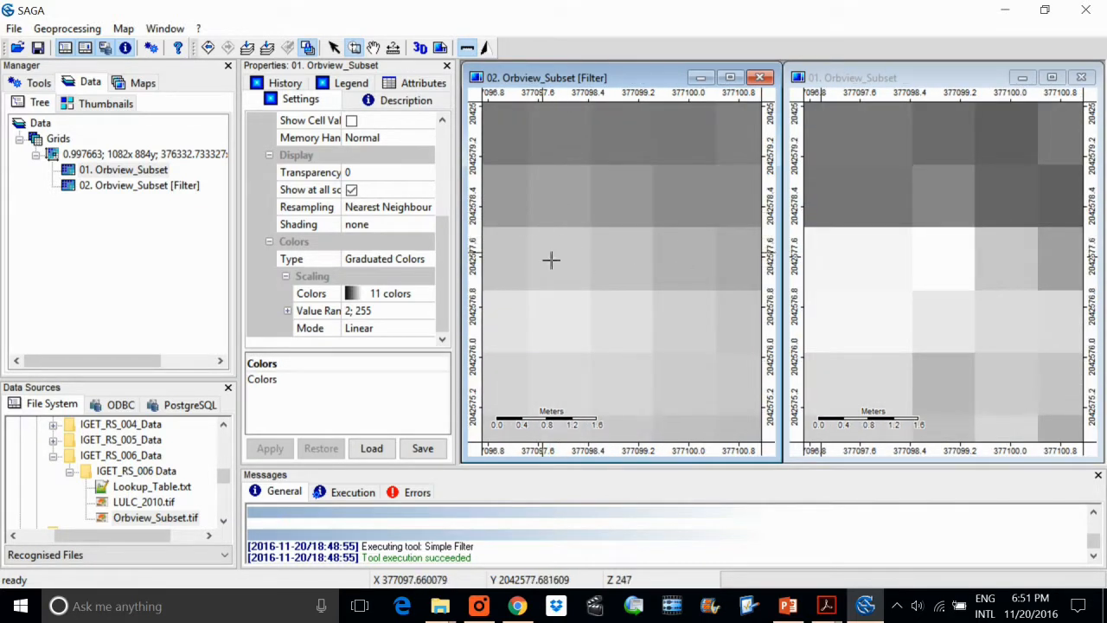
left_click(647, 269)
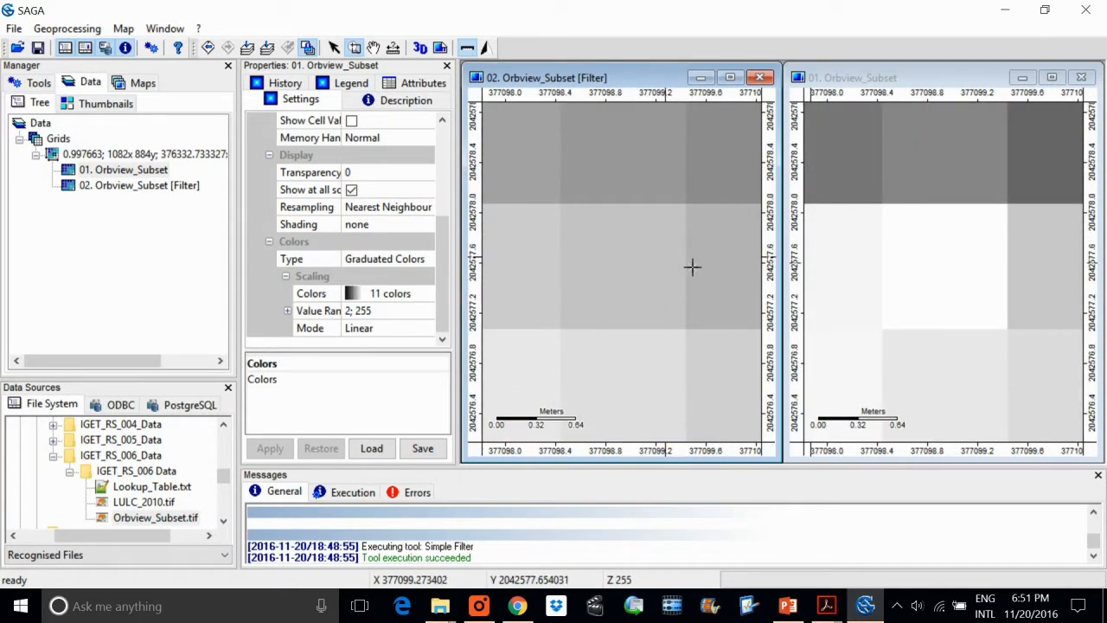
right_click(941, 287)
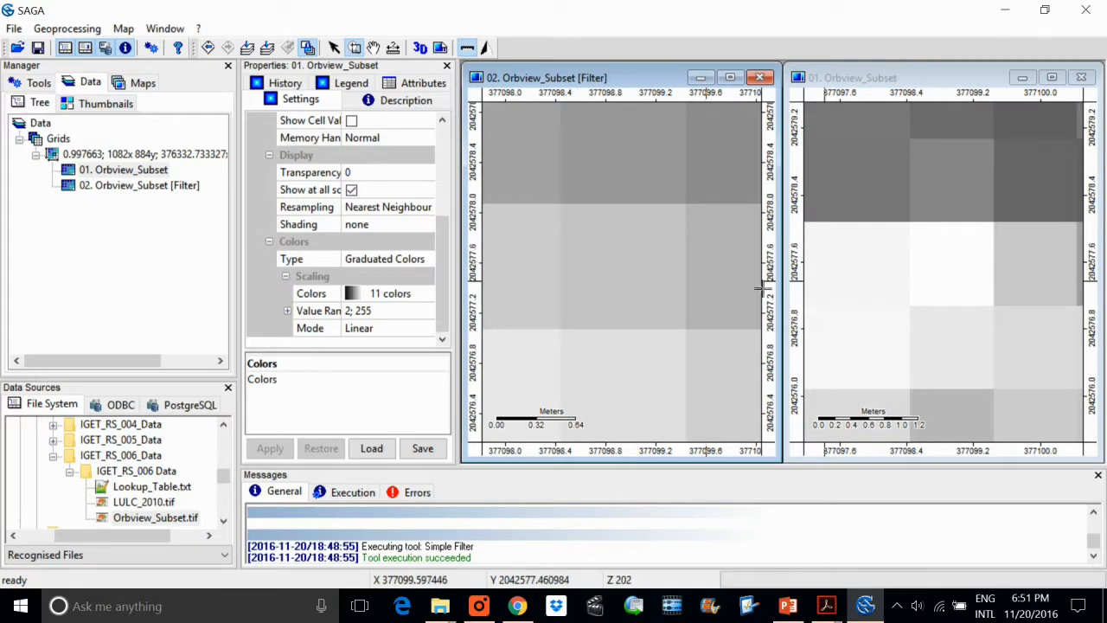
left_click(666, 291)
right_click(612, 309)
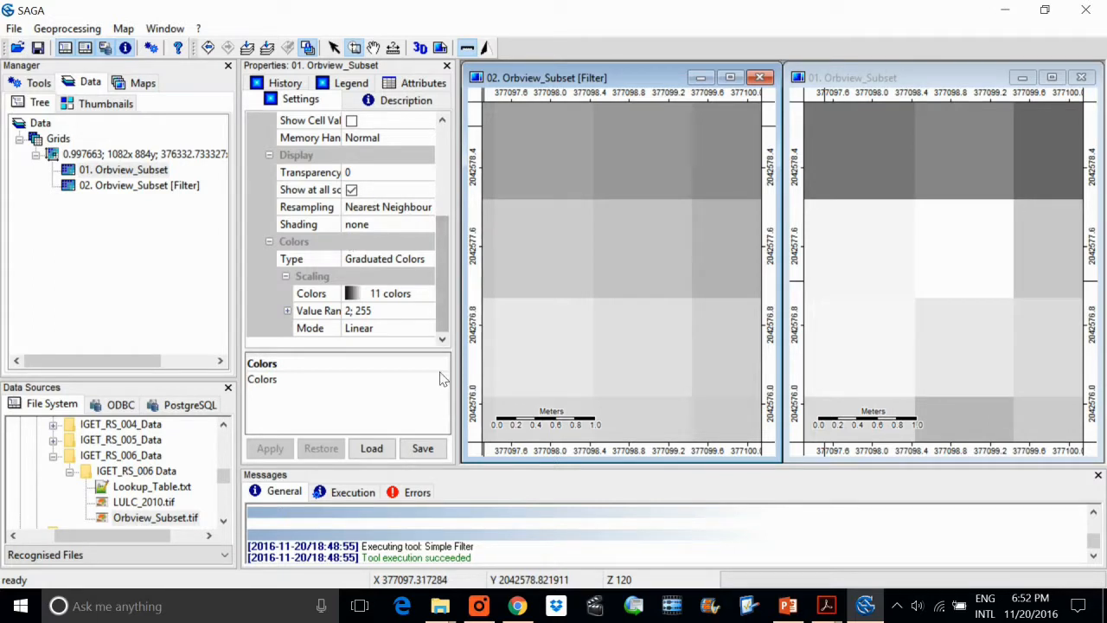
Enable Show Cell Values for the original 01. Orbview_Subset grid and apply the setting
left_click_drag(440, 318, 439, 253)
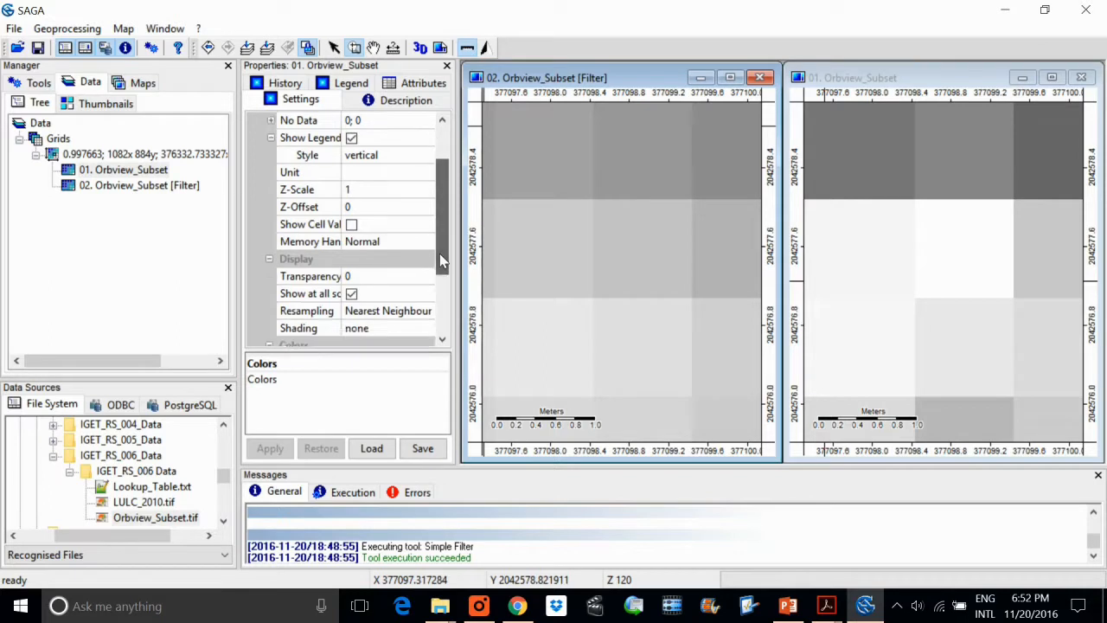
left_click(351, 225)
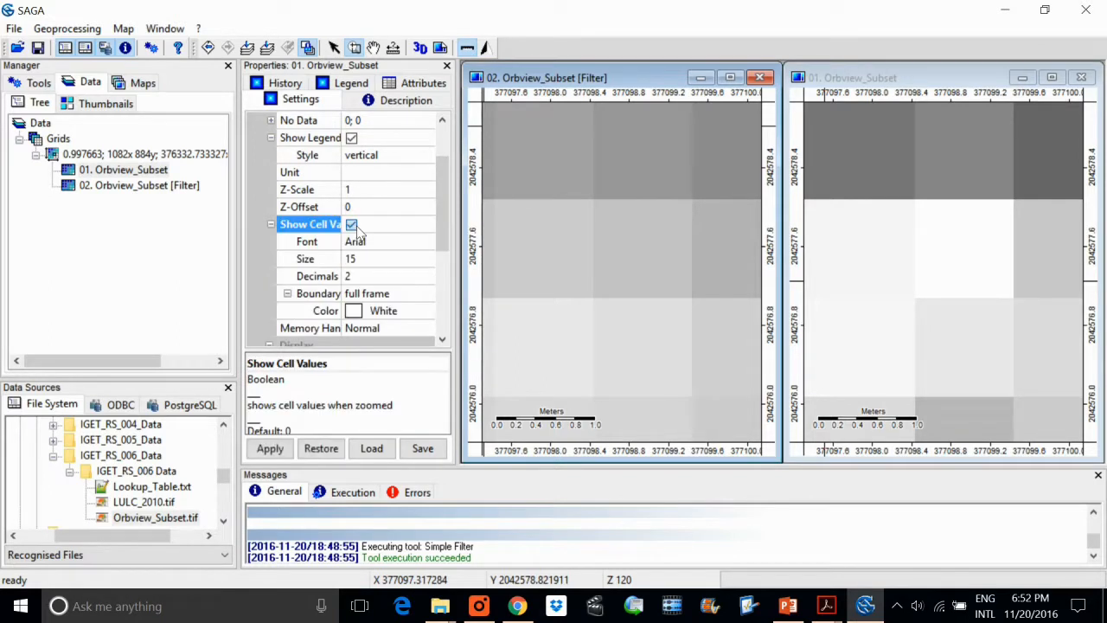
left_click(269, 448)
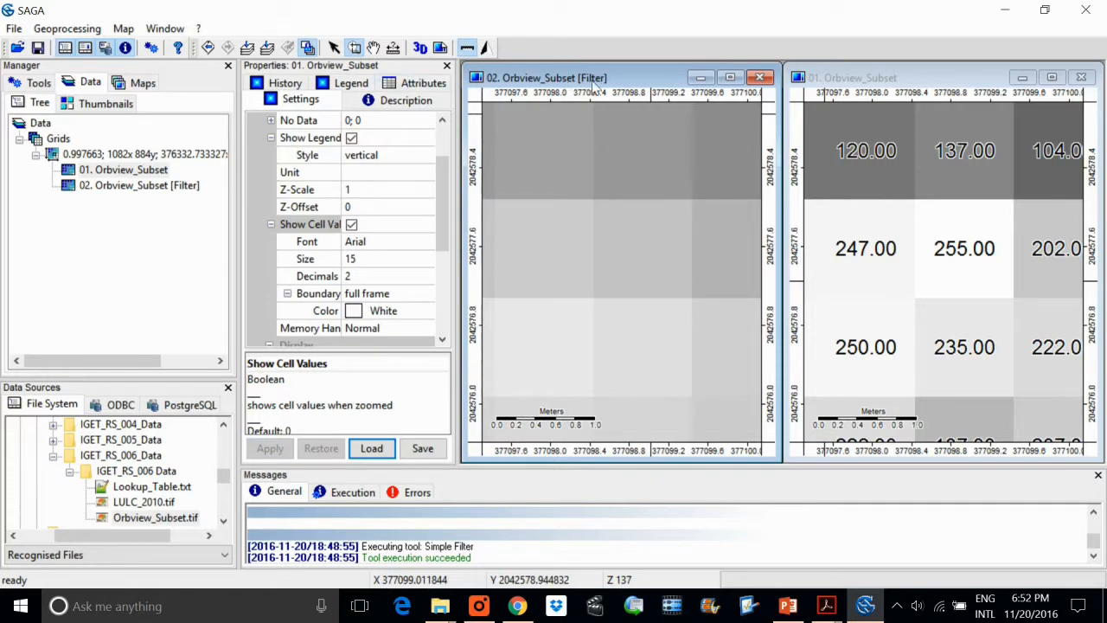
Enable Show Cell Values for the 02. Orbview_Subset [Filter] grid, apply it, and compare its pixel values with the original's
double_click(158, 188)
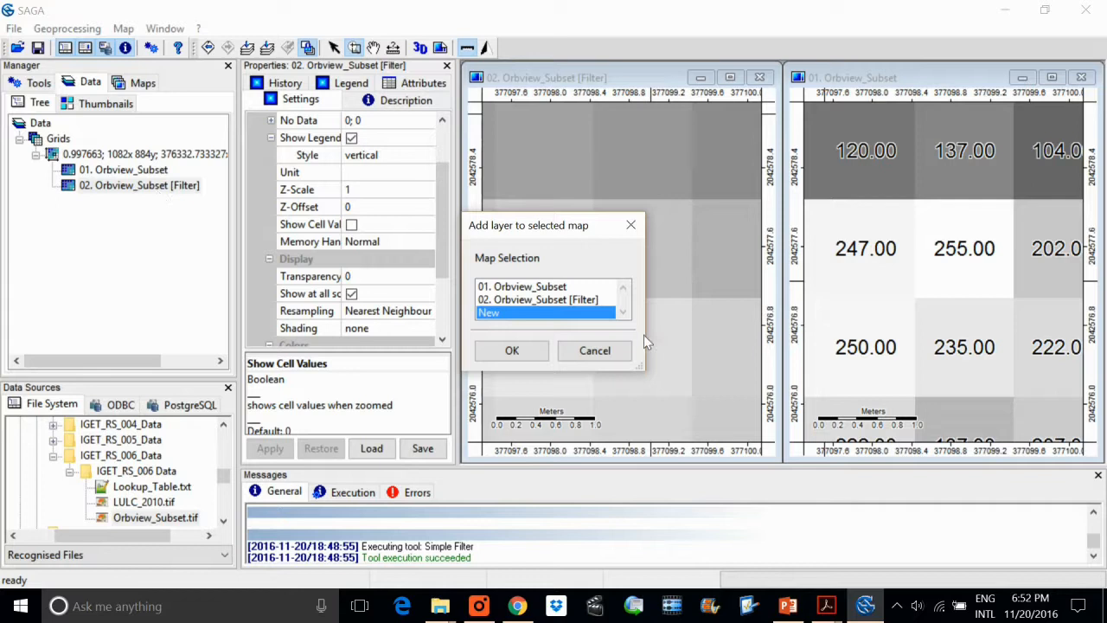
left_click(606, 350)
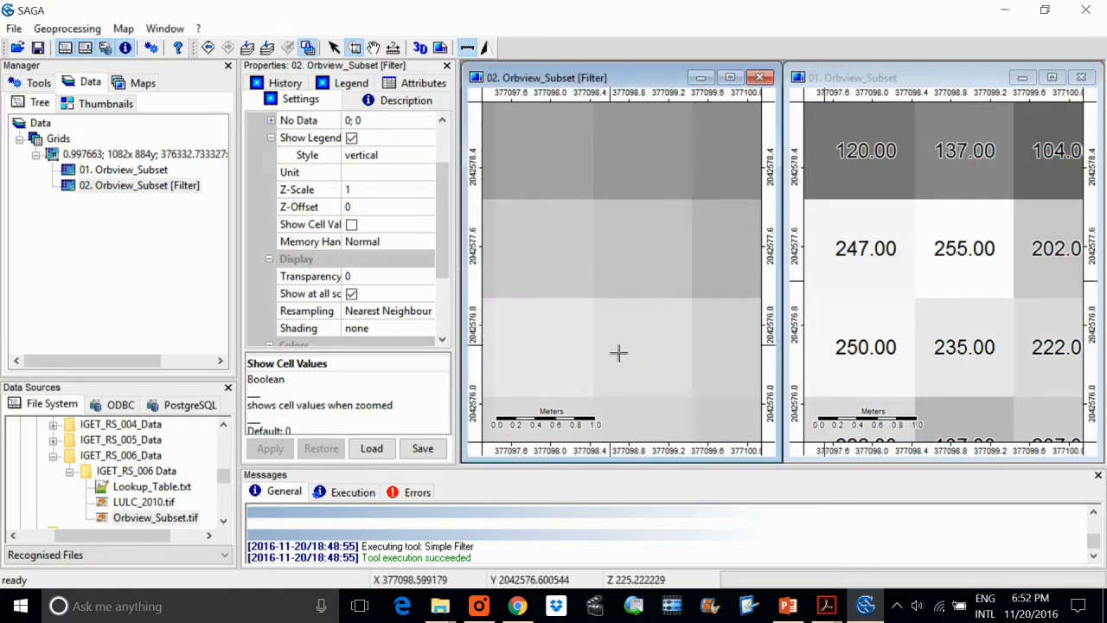
left_click(352, 225)
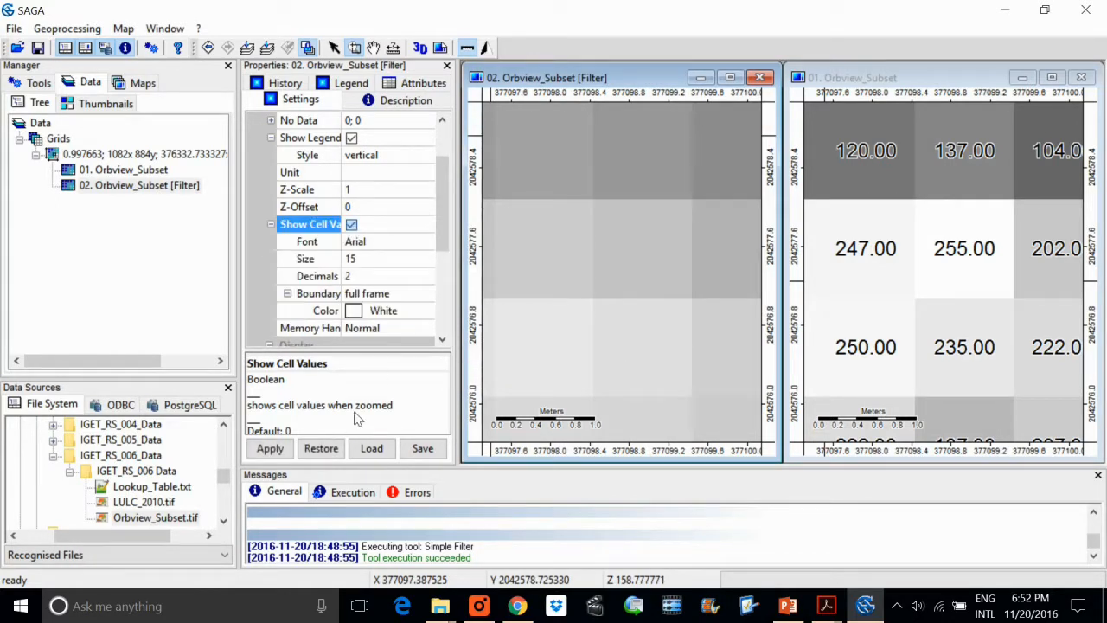
left_click(270, 448)
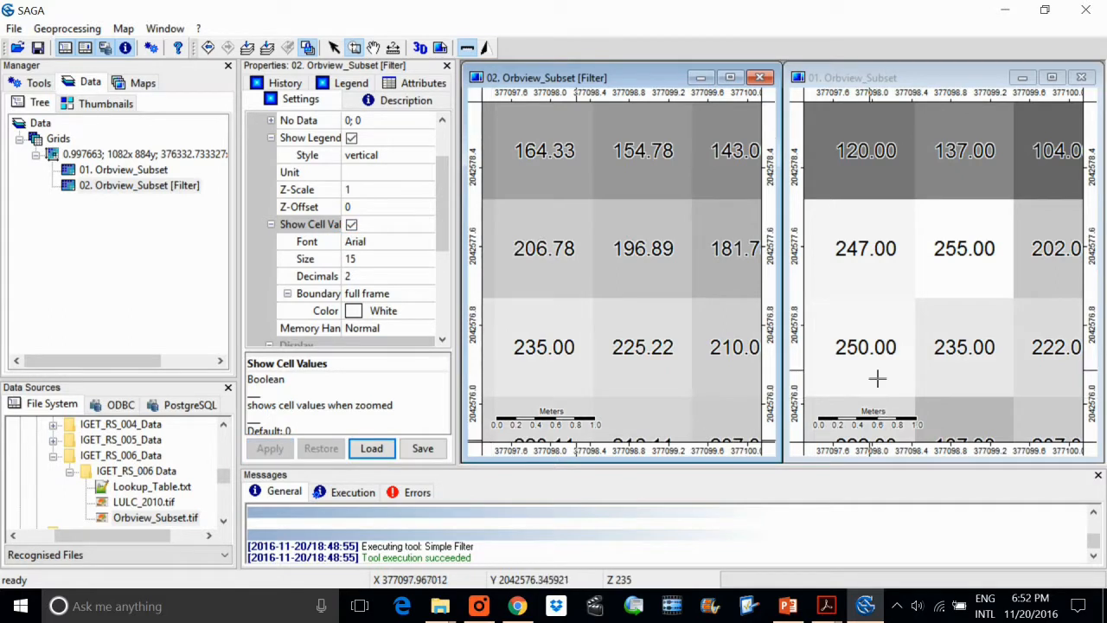
right_click(877, 378)
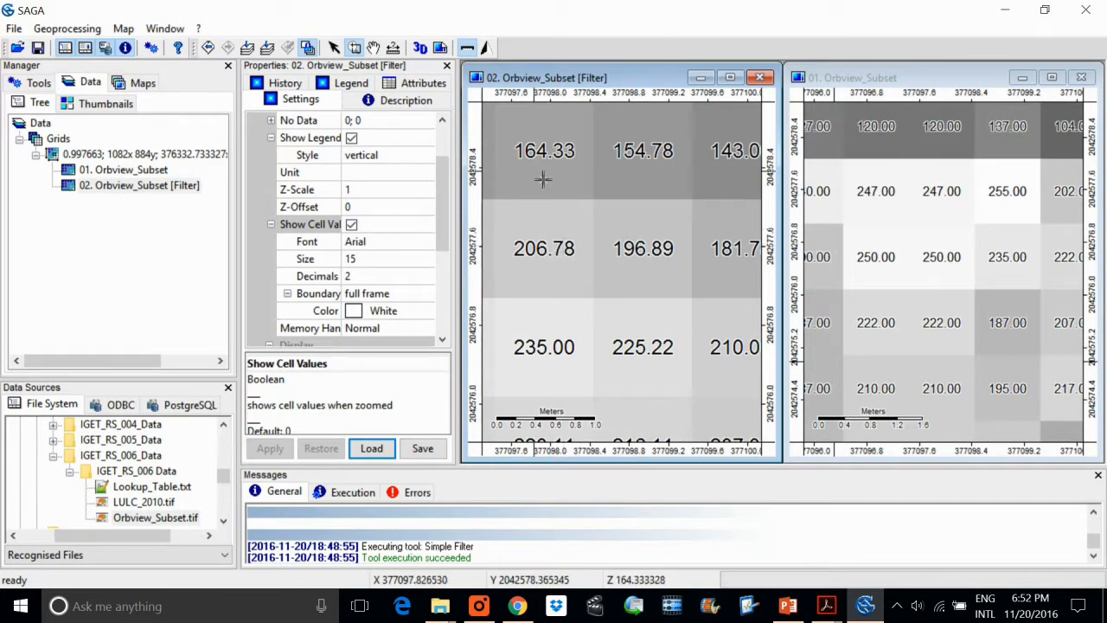
left_click_drag(524, 145, 672, 365)
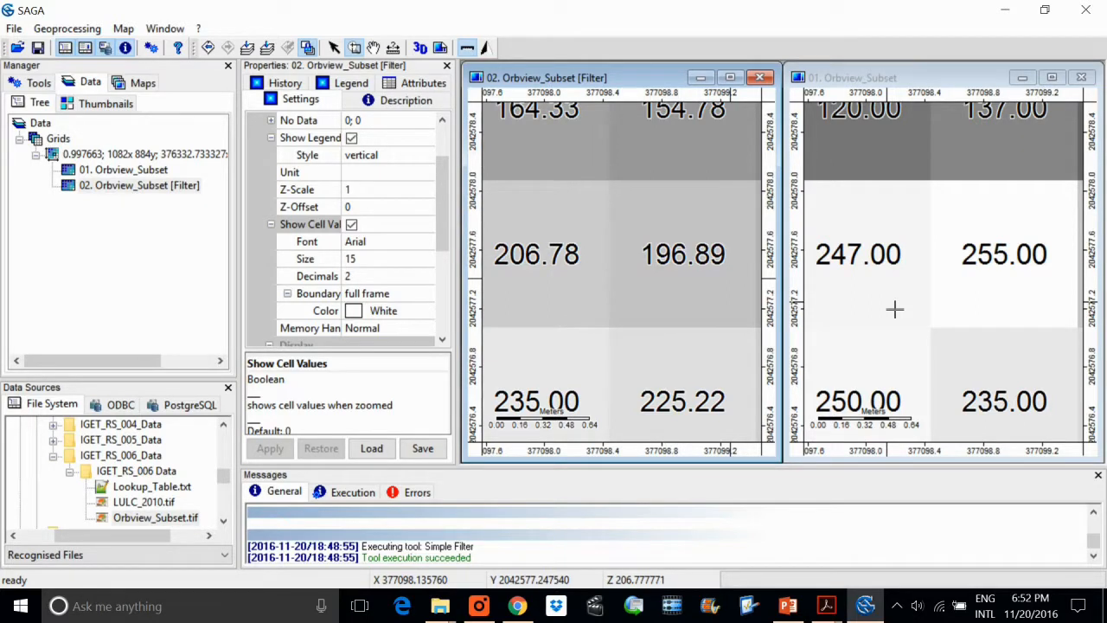
Compare cell values across a wider block of pixels in the filtered and original maps
scroll(645, 271, "down", 2)
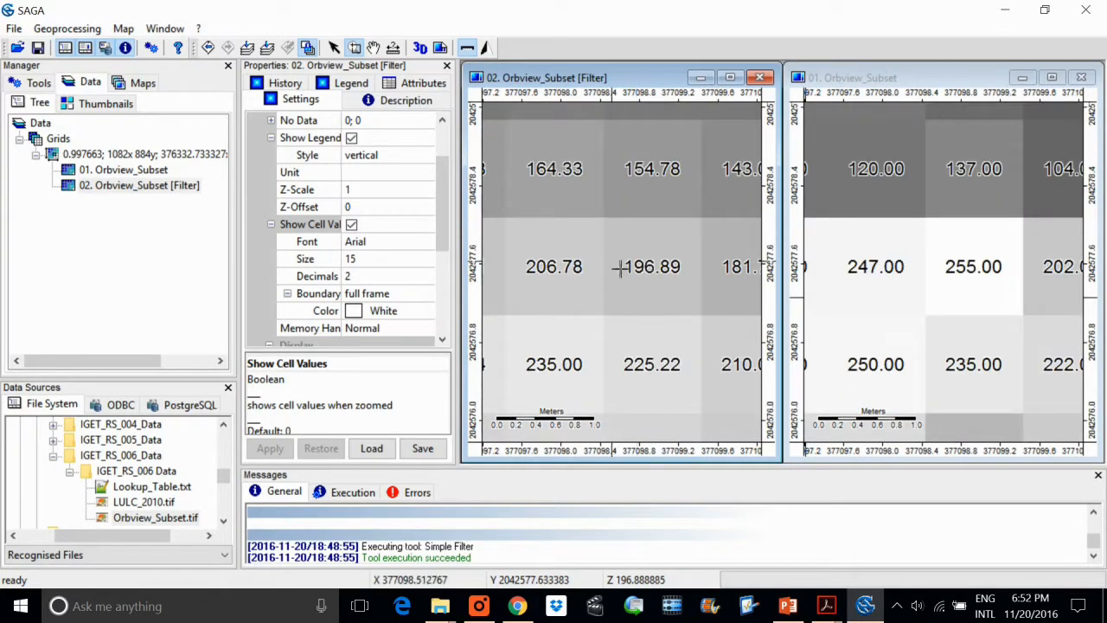
scroll(621, 268, "down", 1)
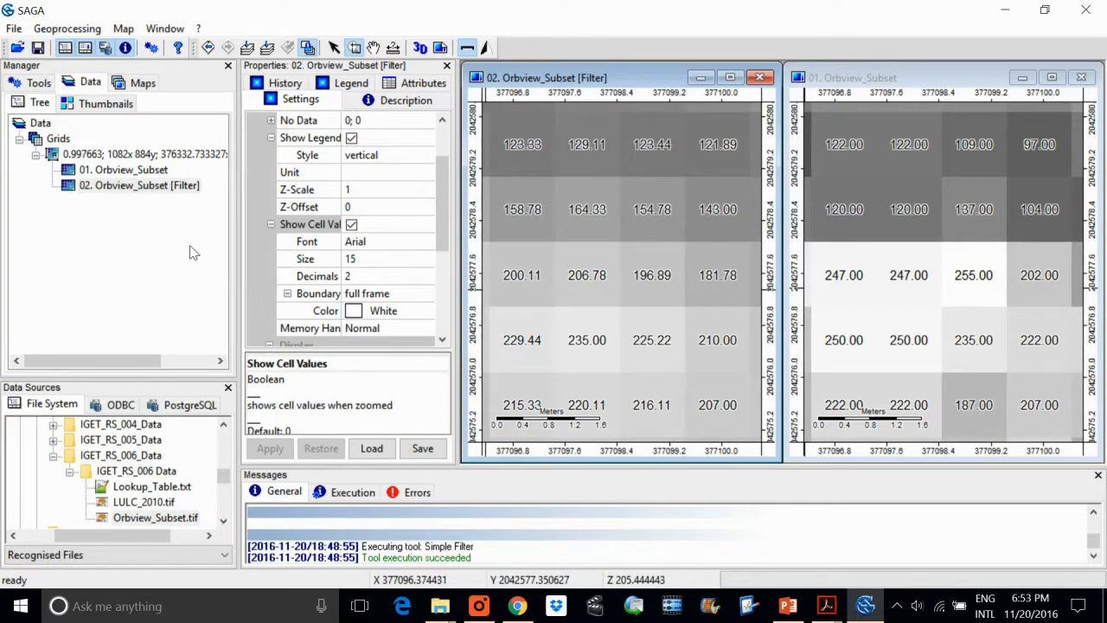
right_click(142, 183)
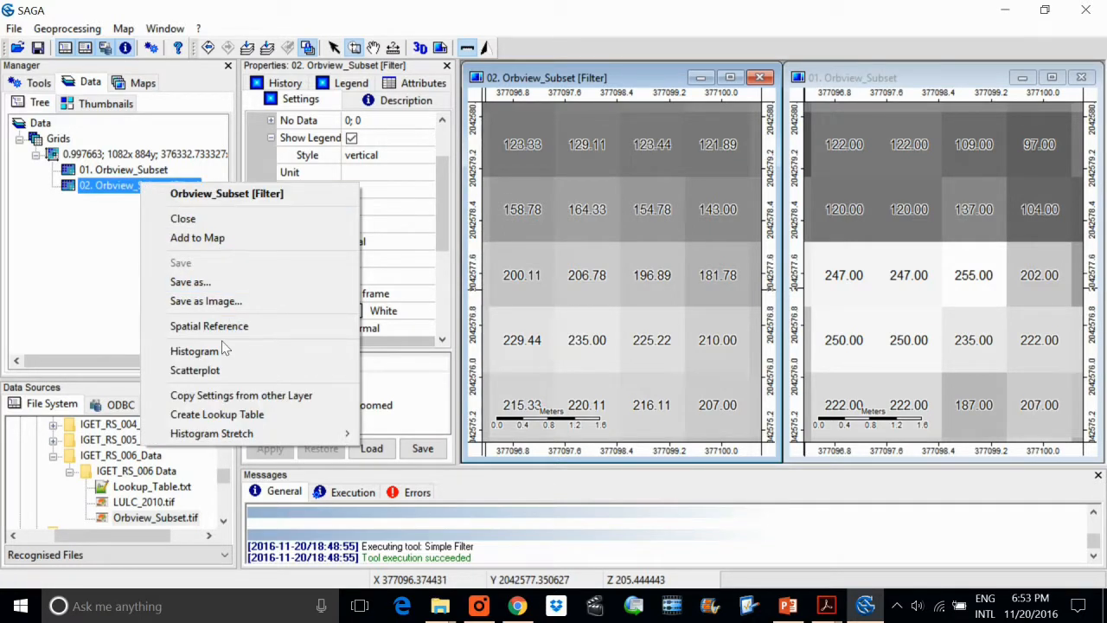
left_click(197, 237)
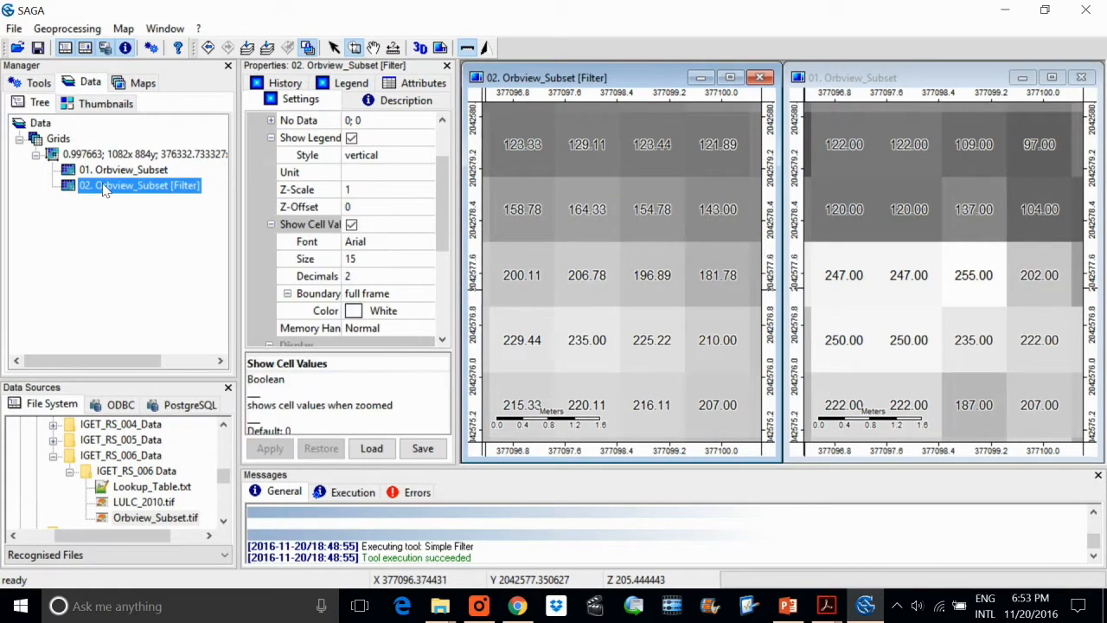
left_click(642, 225)
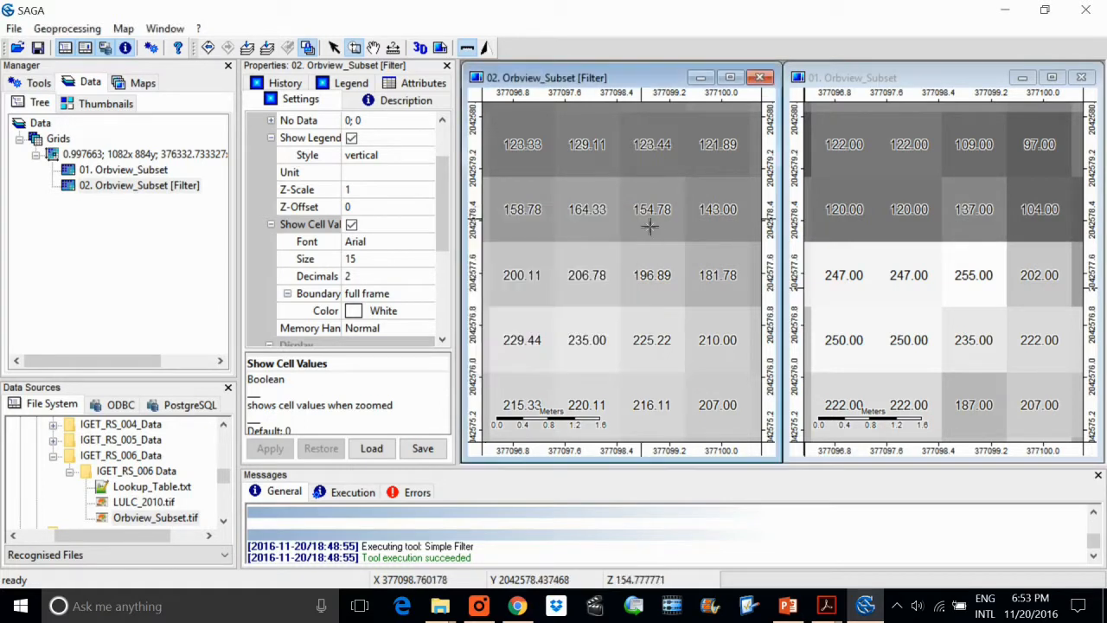
Rename the 02. Orbview_Subset [Filter] grid to Orbview_Subset_Smooth and apply the change
scroll(385, 173, "up", 2)
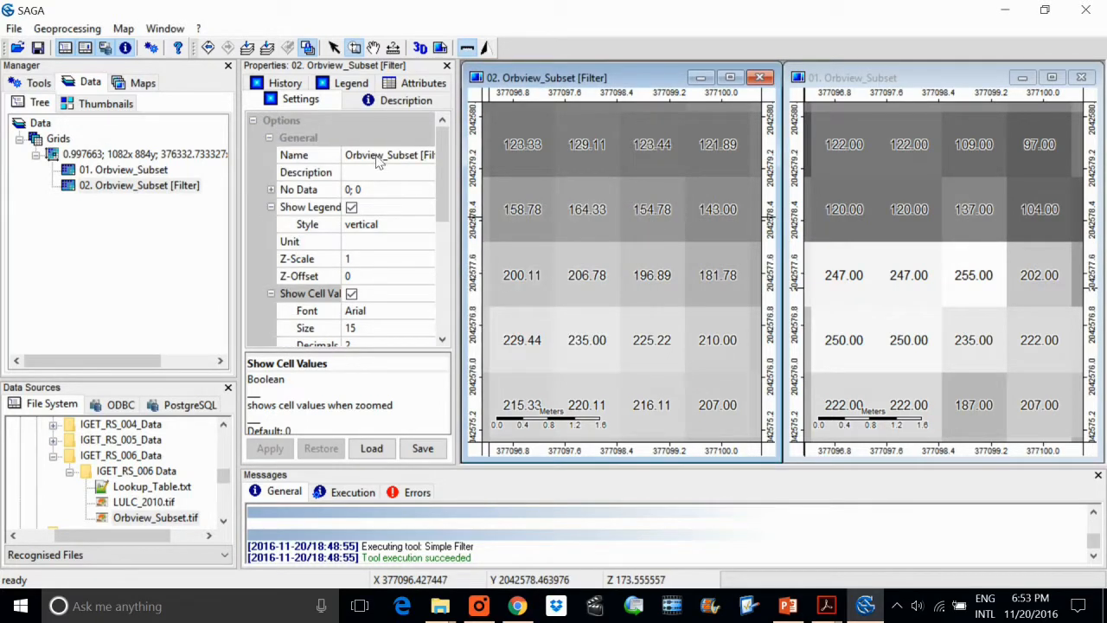
left_click(389, 156)
left_click(400, 156)
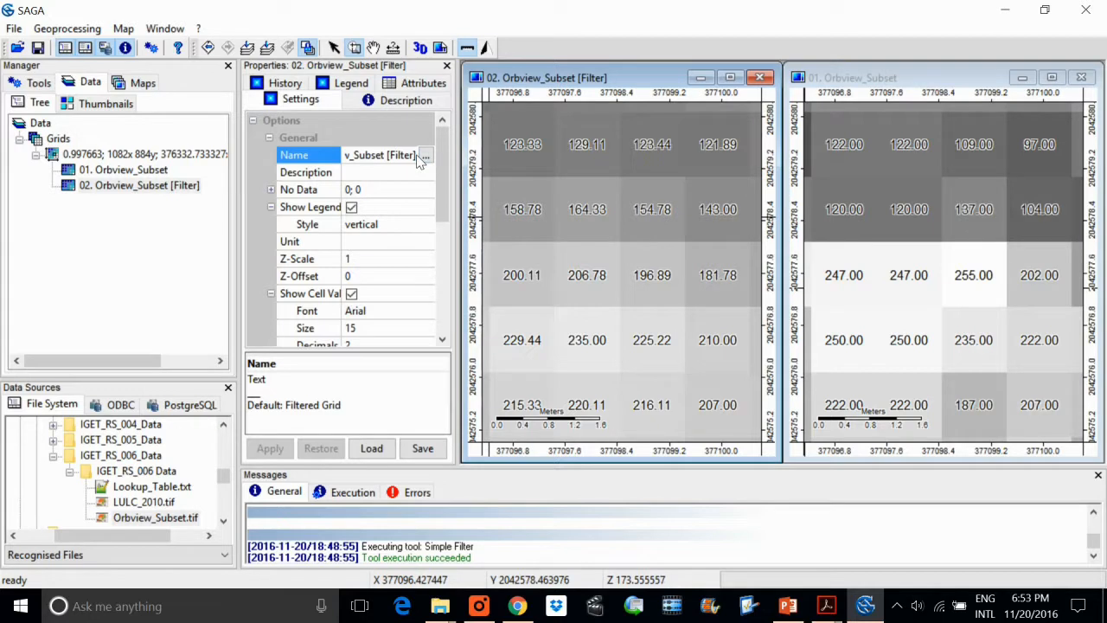
key("BackSpace")
key("BackSpace")
key("BackSpace")
key("BackSpace")
key("BackSpace")
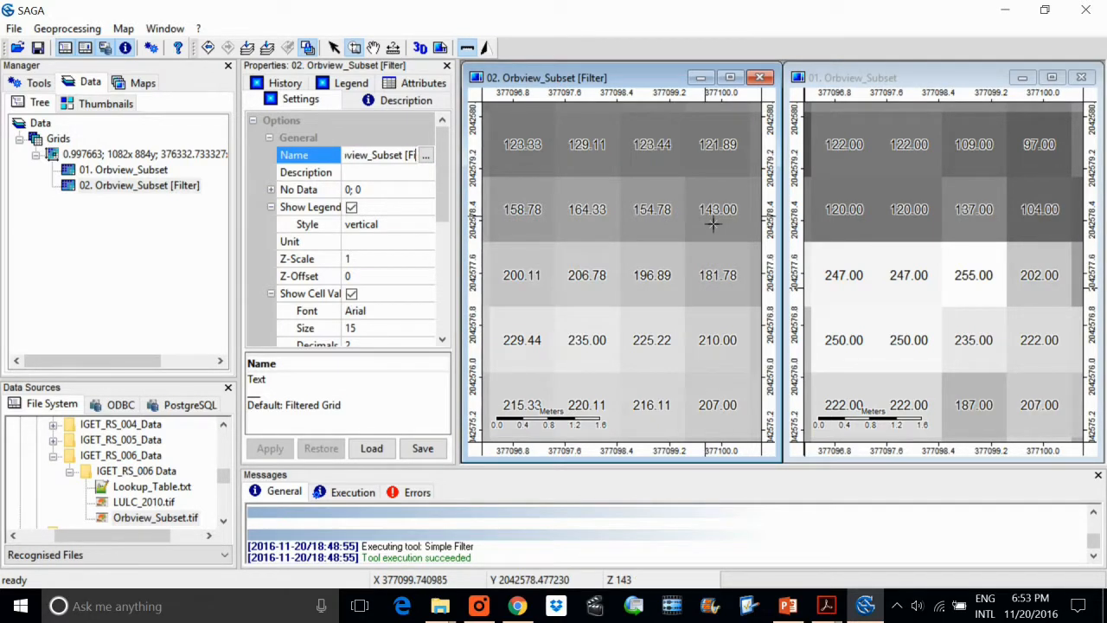
key("BackSpace")
key("BackSpace")
key("BackSpace")
key("BackSpace")
key("BackSpace")
type("_Smooth")
key("Return")
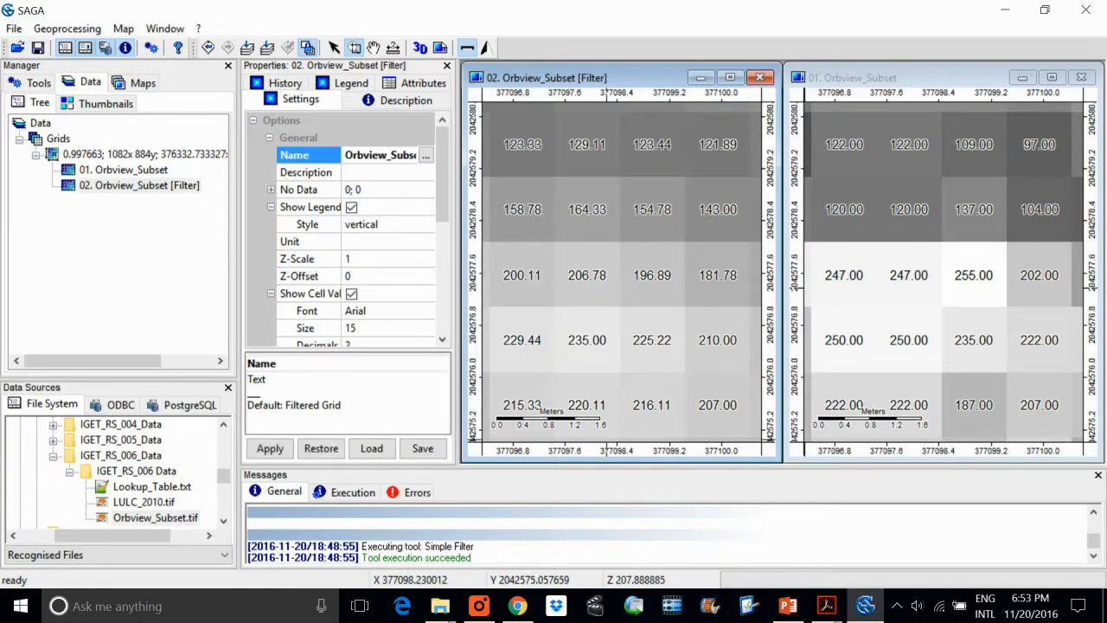
left_click(269, 450)
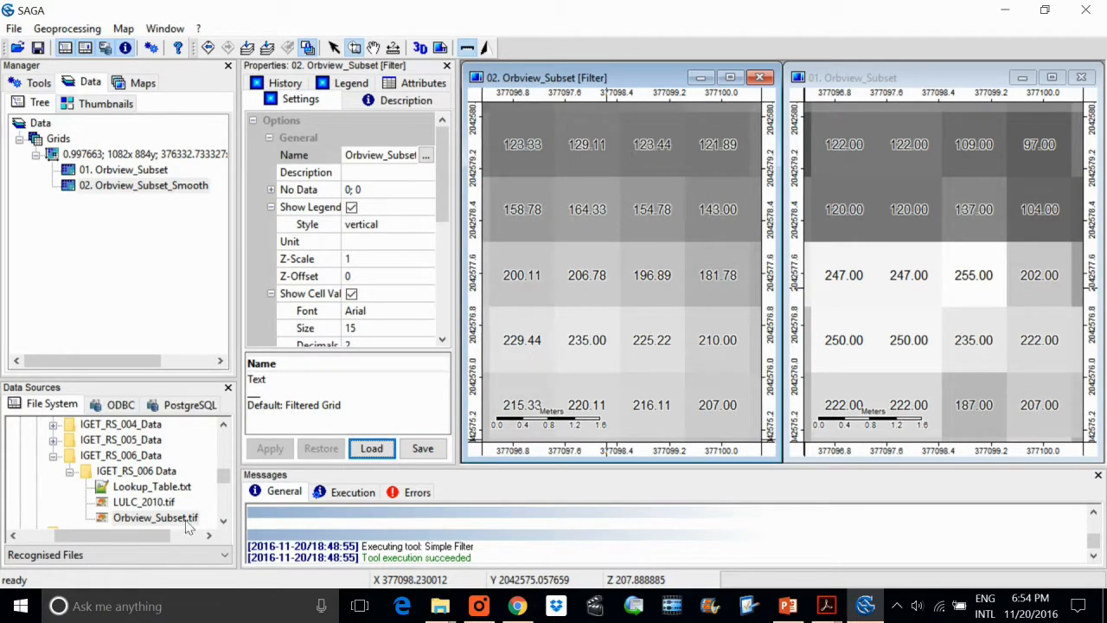
Start the Simple Filter tool with 01. Orbview_Subset as the input grid and a newly created grid as the filtered output
left_click(101, 33)
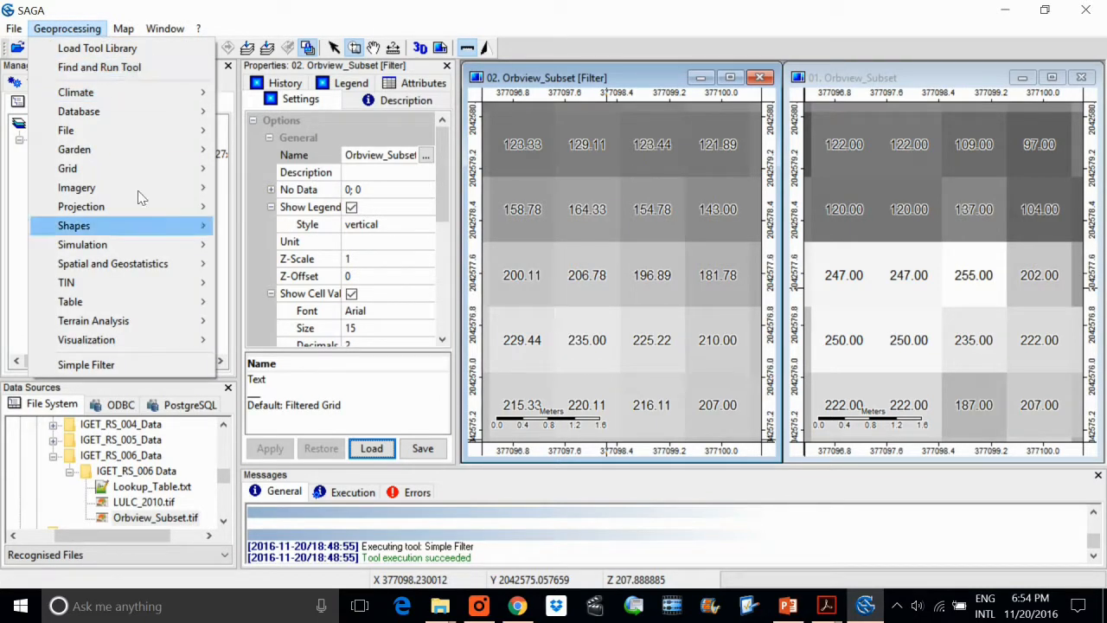
left_click(86, 364)
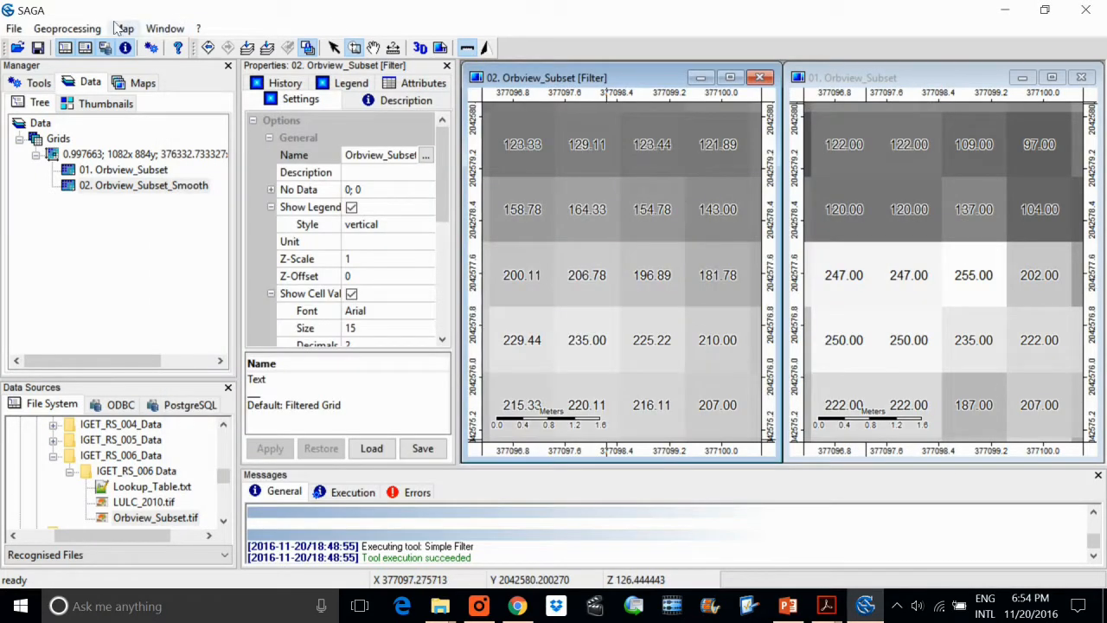
left_click(69, 28)
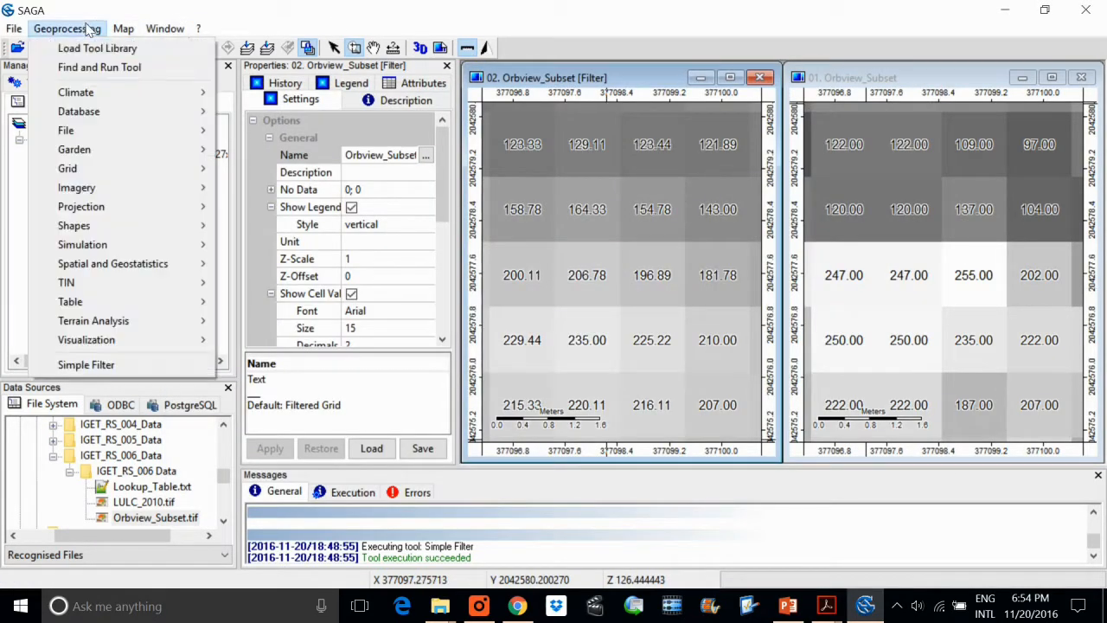
left_click(86, 365)
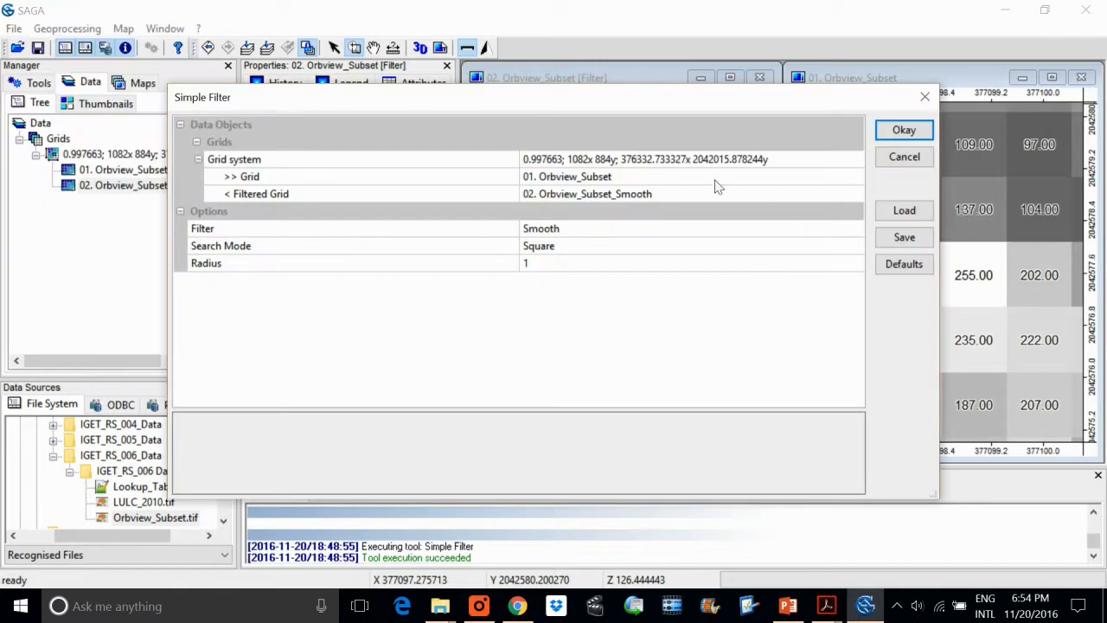
left_click(608, 183)
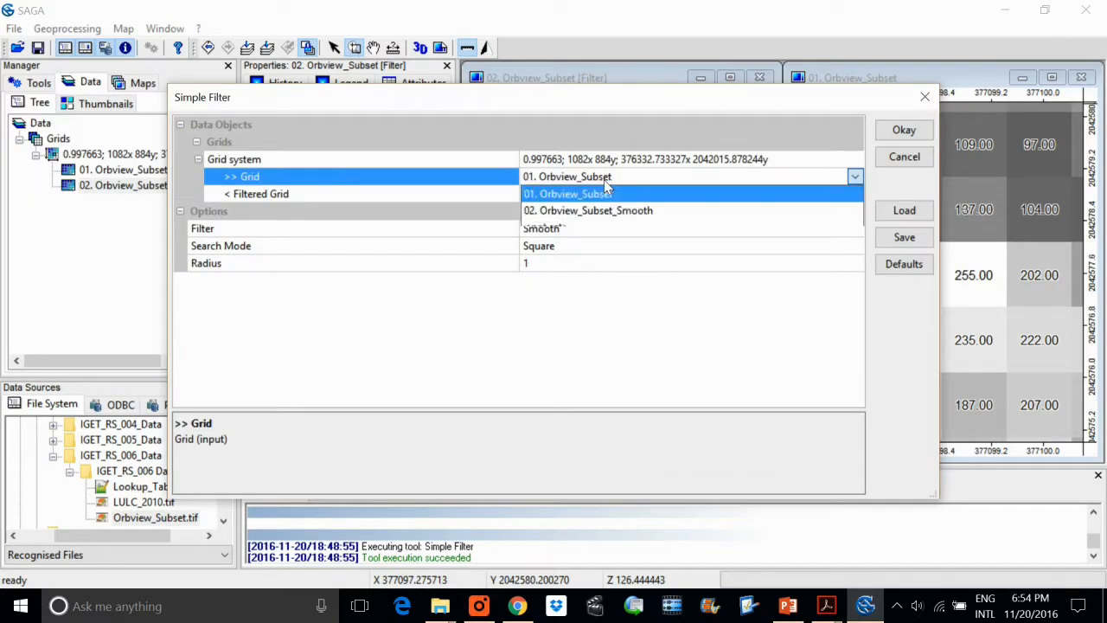
left_click(604, 179)
left_click(636, 195)
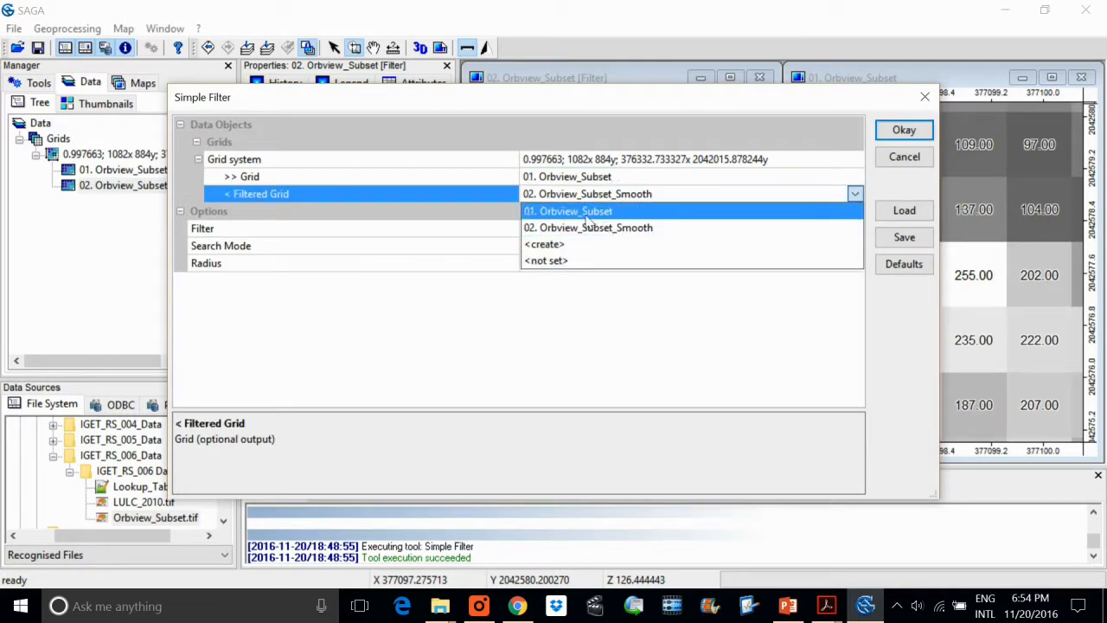
left_click(567, 247)
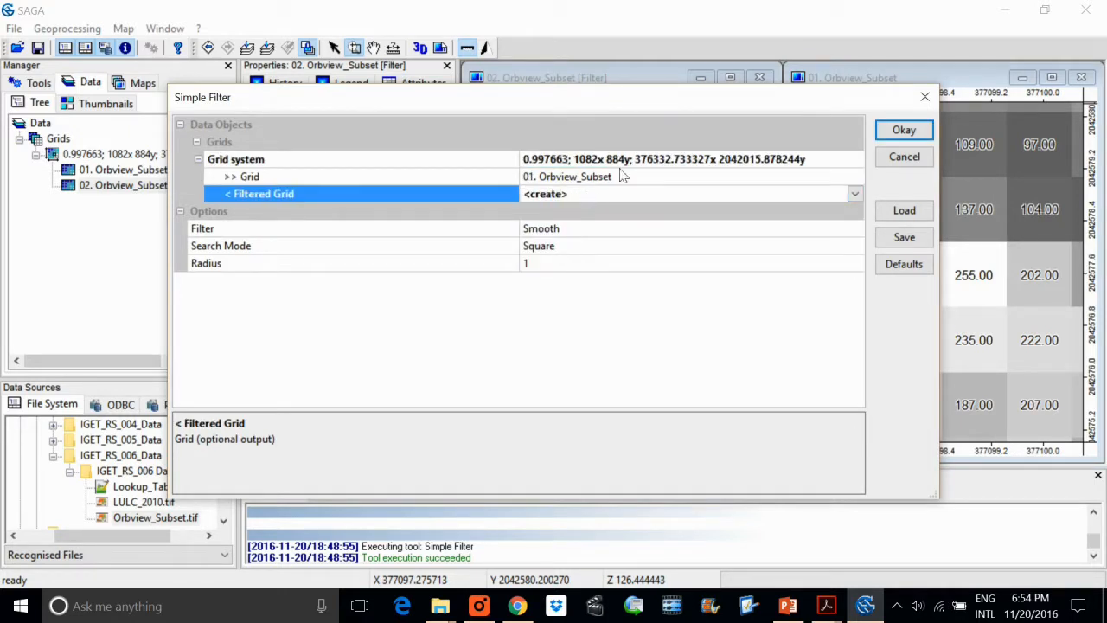
Set the filter type to Sharpen and run the Simple Filter tool
left_click(577, 226)
left_click(574, 228)
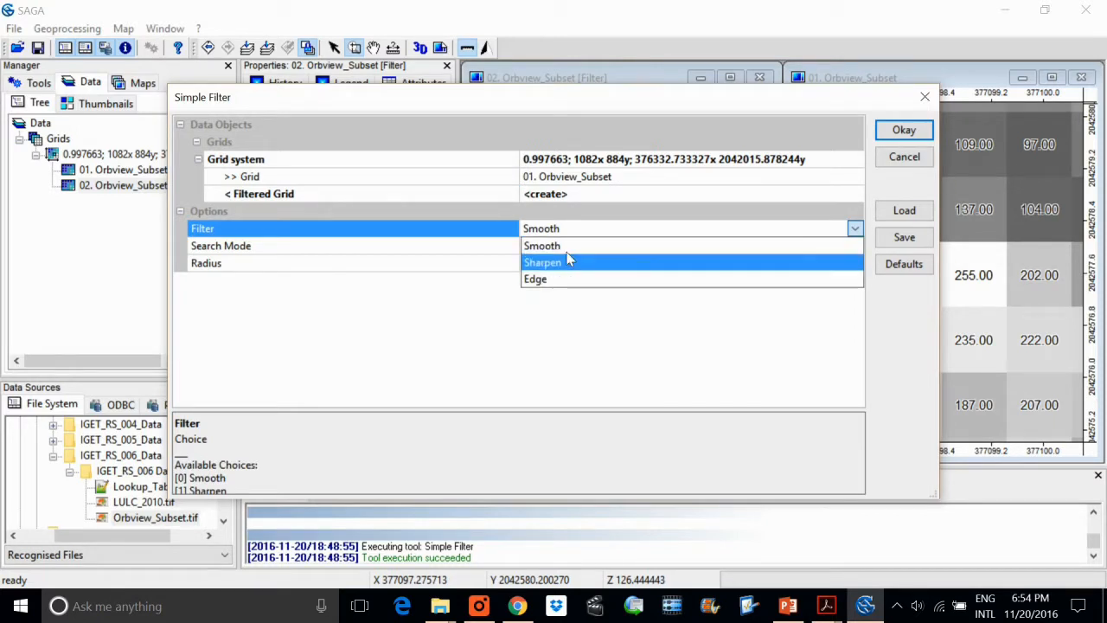
left_click(569, 263)
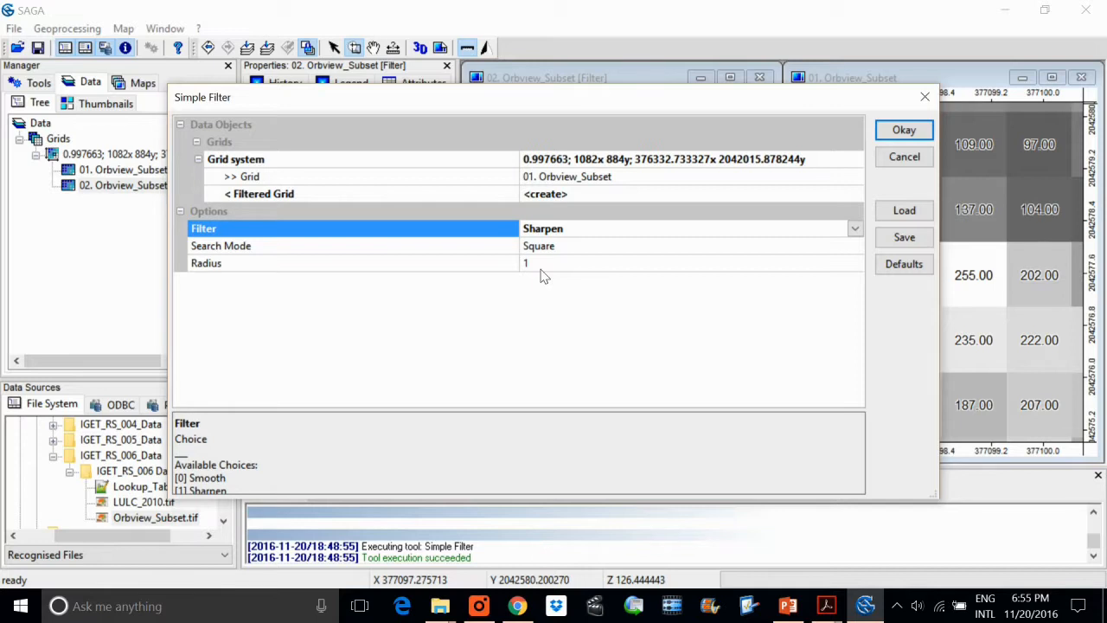
left_click(892, 123)
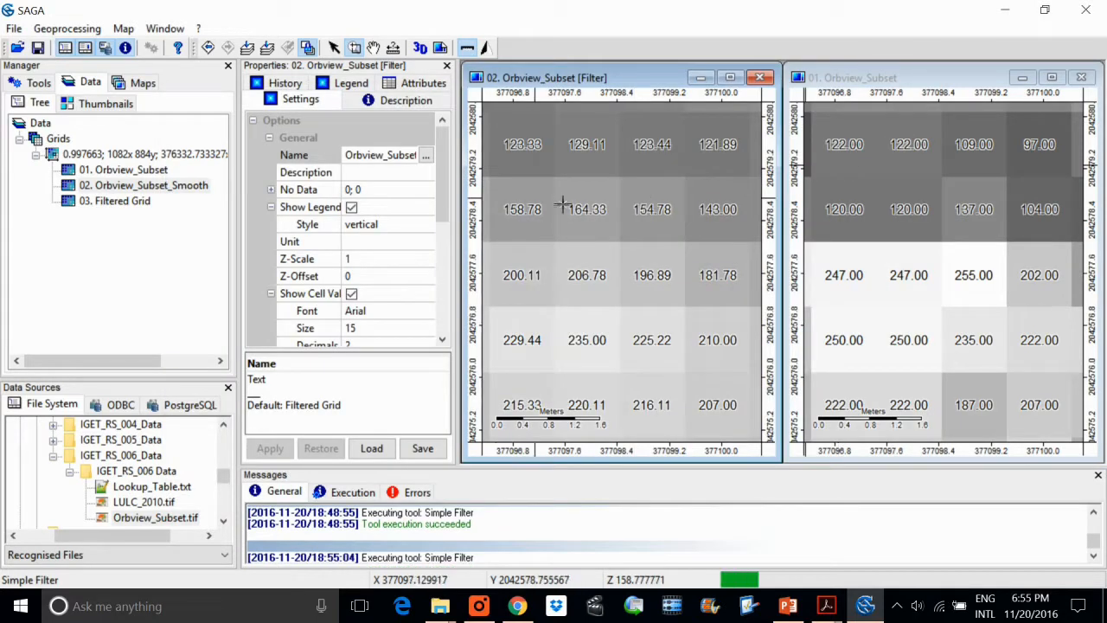
Display the 03. Orbview_Subset [Filter] grid in a new map
double_click(138, 205)
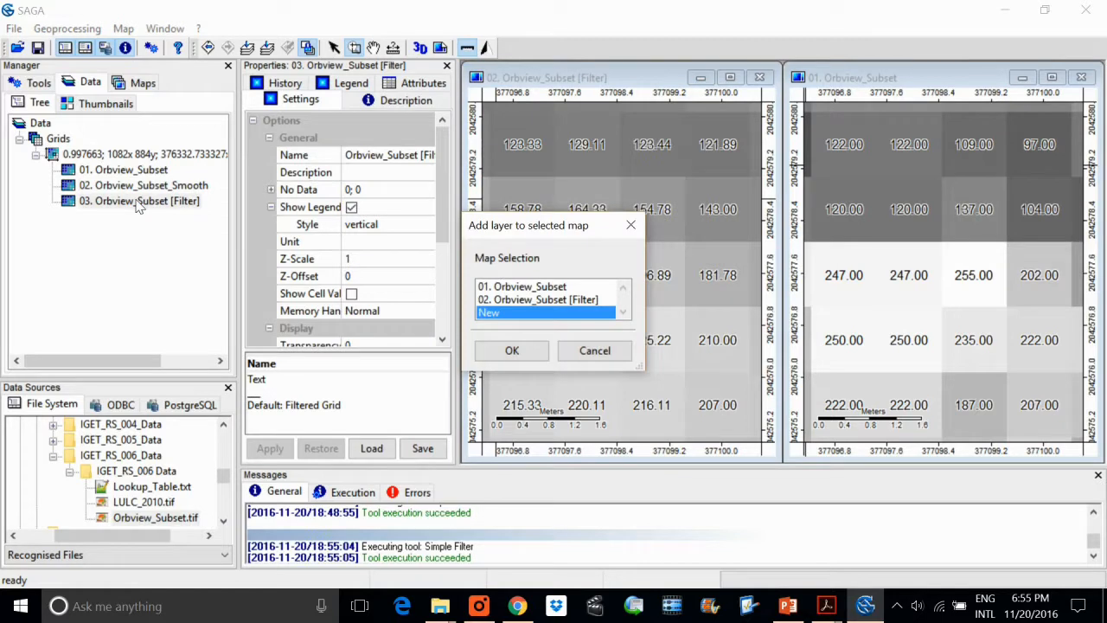
left_click(506, 353)
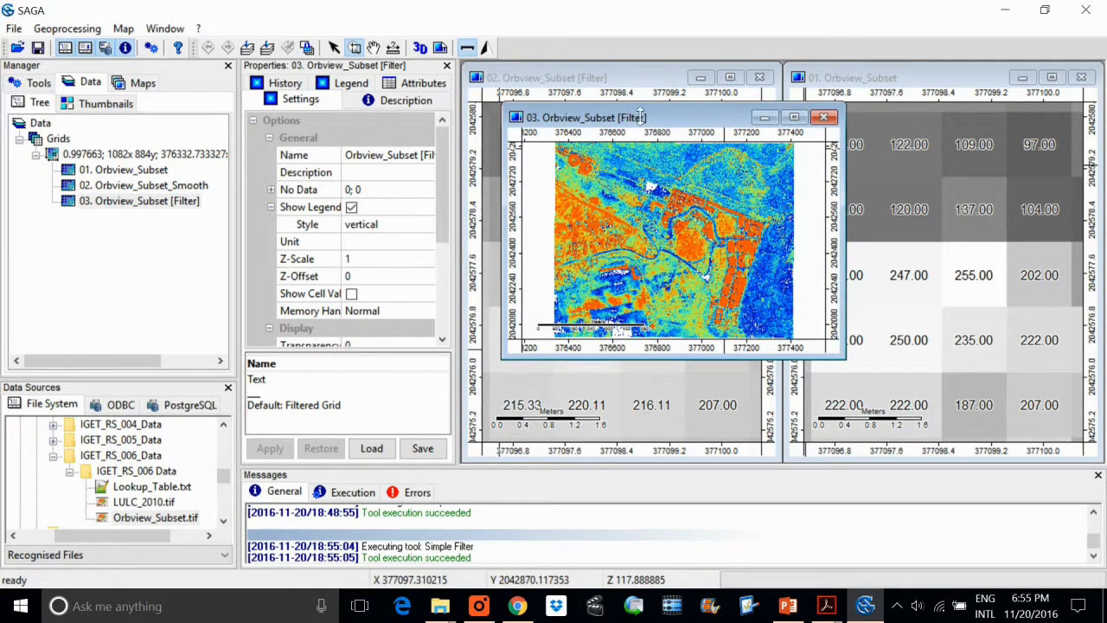
left_click_drag(640, 103, 640, 100)
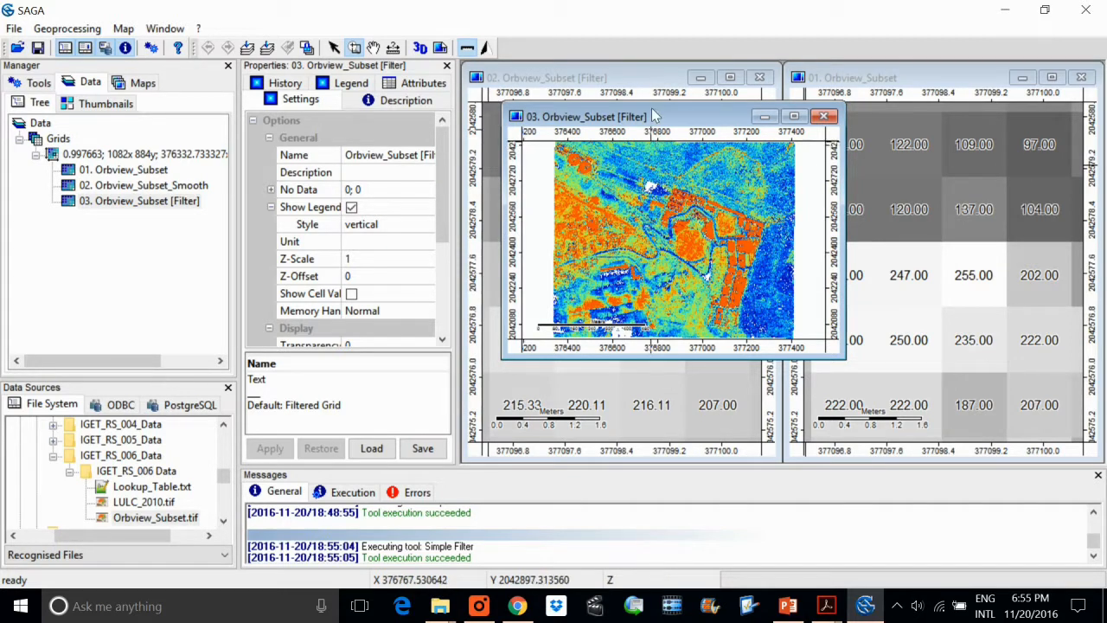
Apply the greyscale colour preset to the 03. Orbview_Subset [Filter] grid
scroll(442, 182, "down", 3)
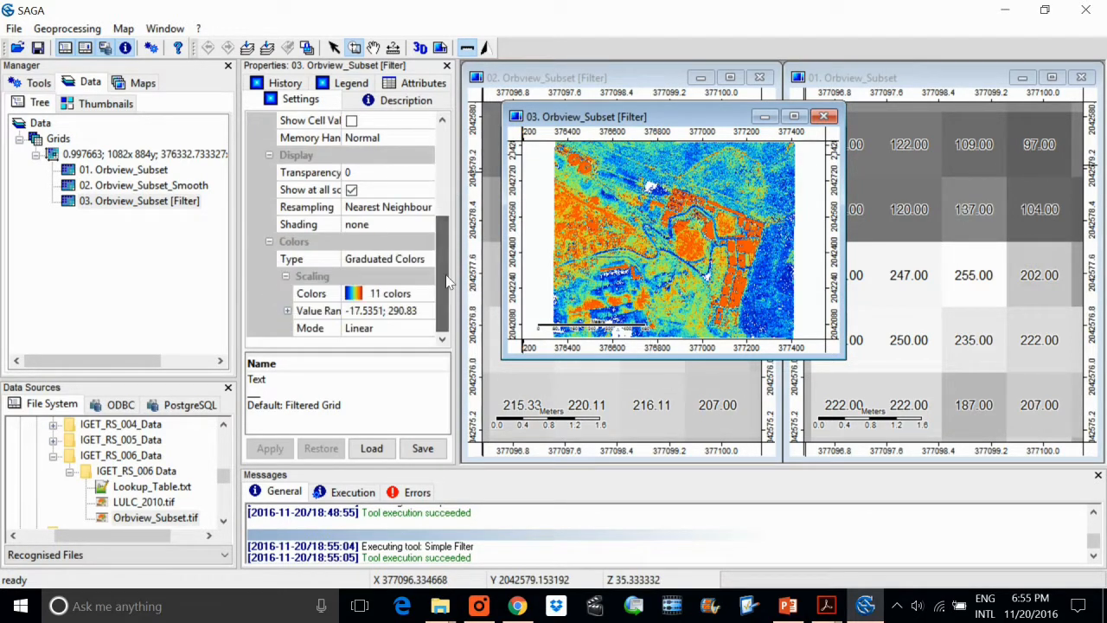
left_click(433, 295)
left_click(428, 295)
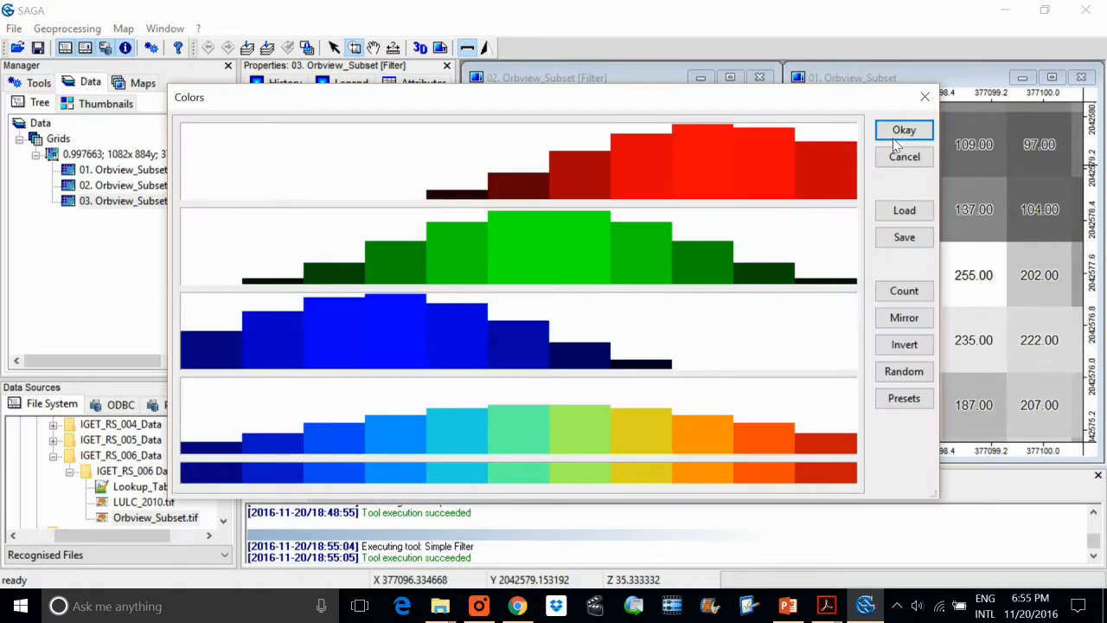
left_click(904, 371)
left_click(890, 399)
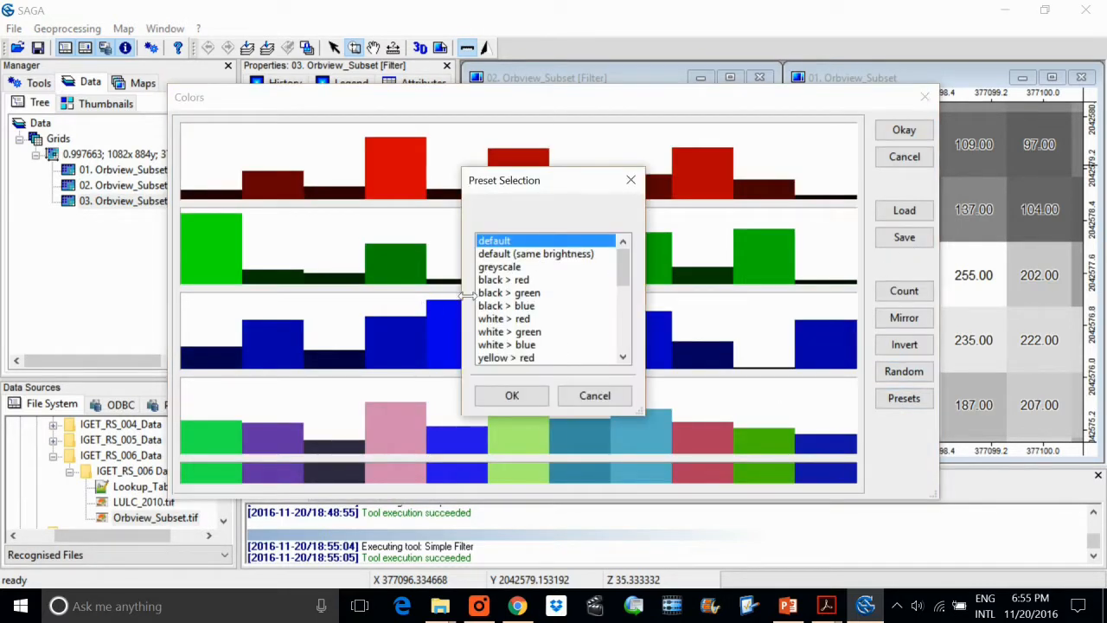
left_click(494, 267)
left_click(511, 395)
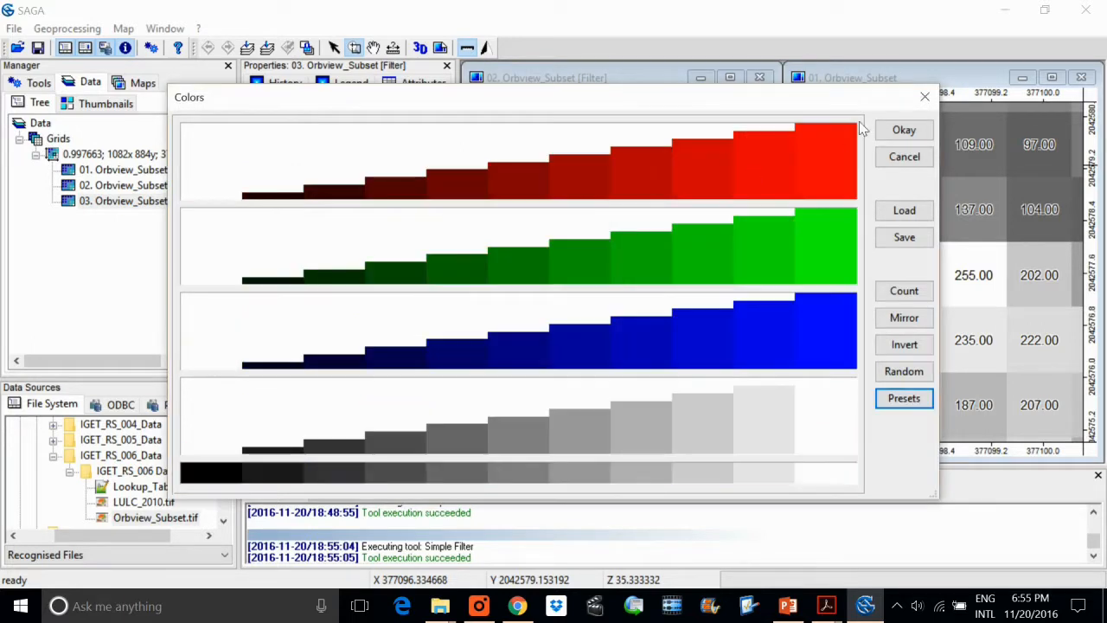
left_click(904, 129)
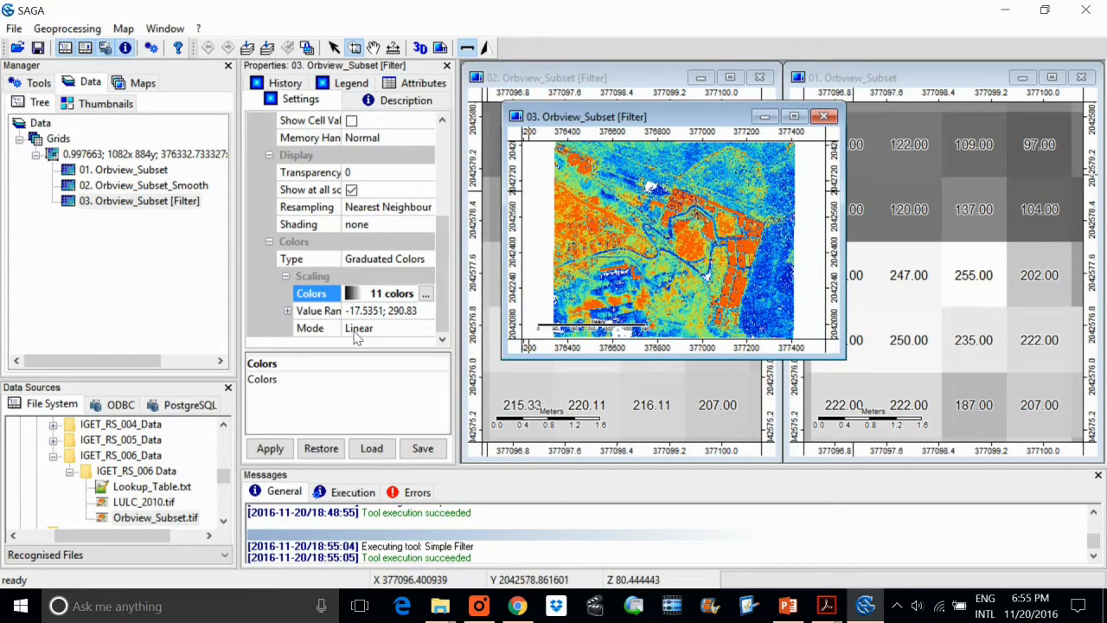
left_click(289, 446)
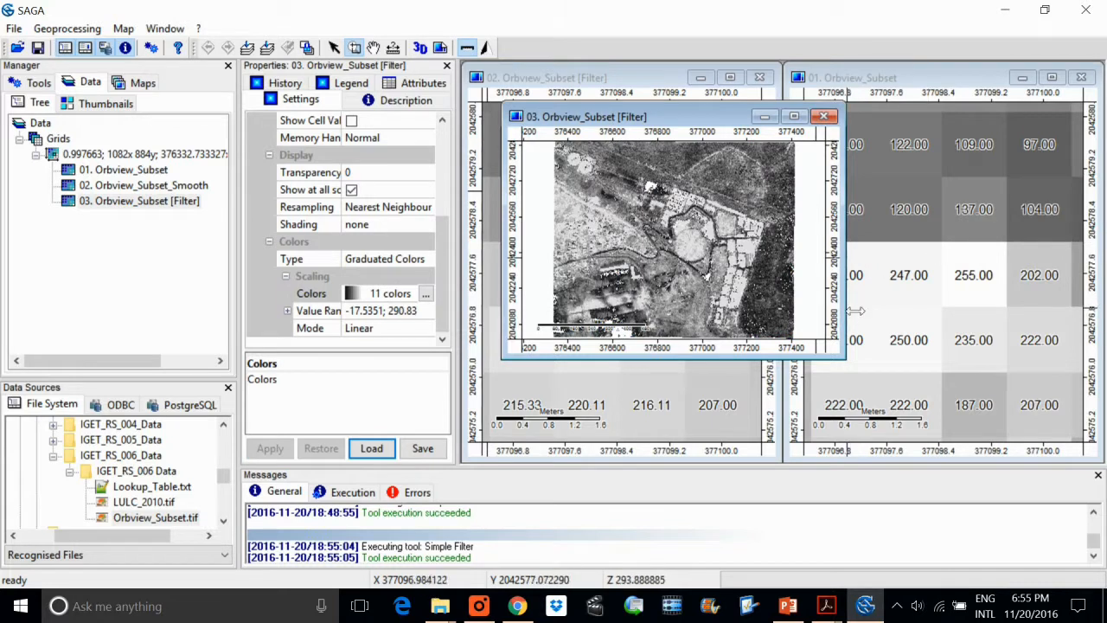
Close the smoothed image's map and tile the sharpened and original maps side by side
left_click_drag(848, 364, 955, 464)
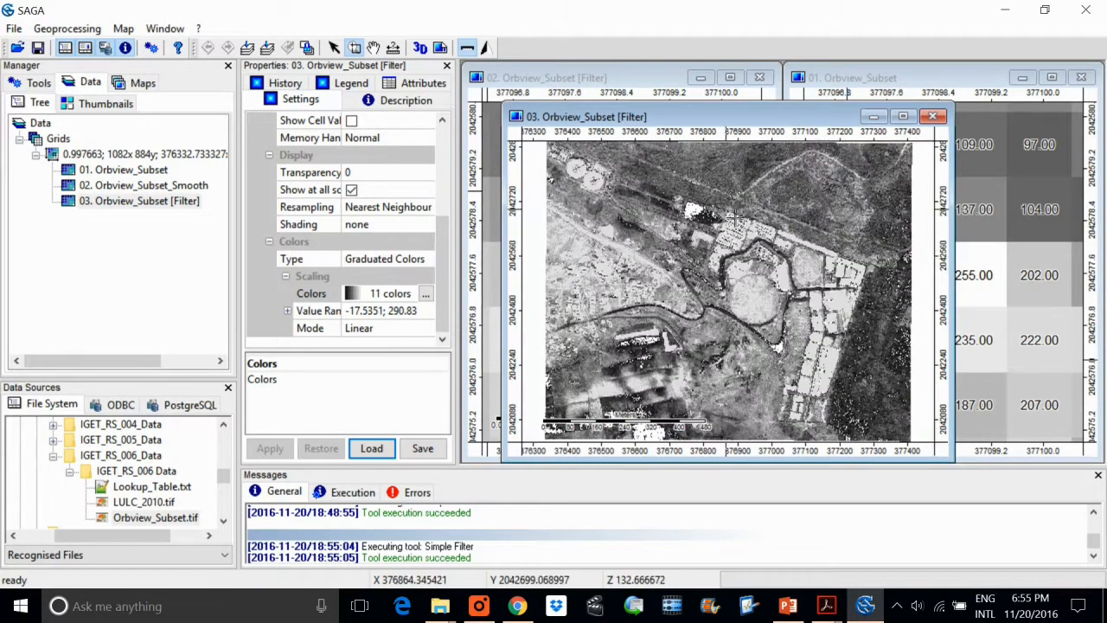
left_click(594, 73)
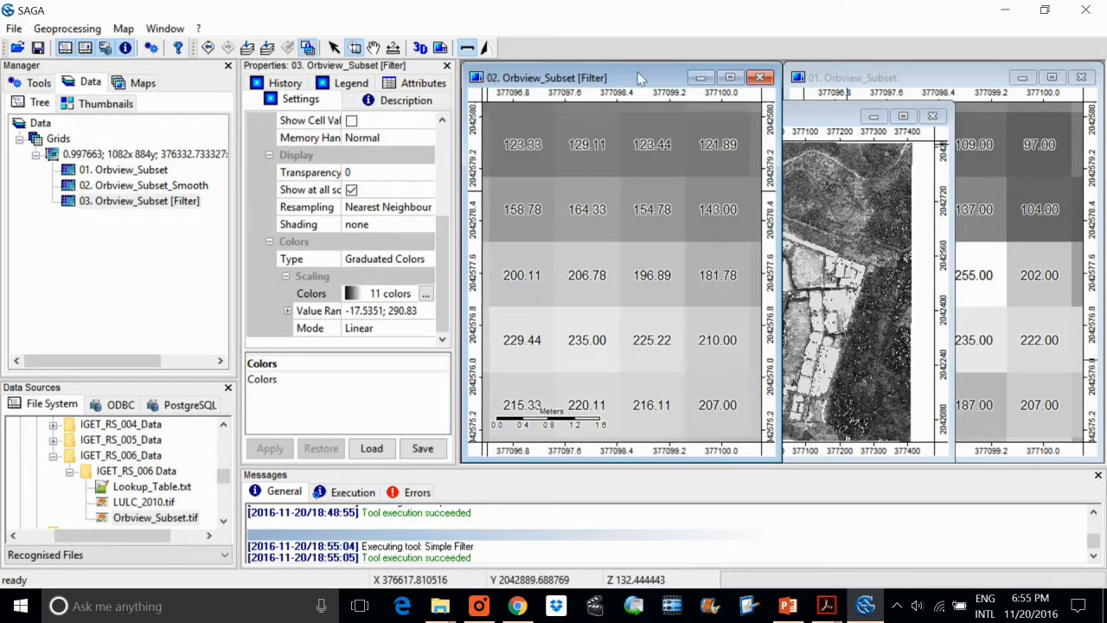
left_click(760, 78)
left_click_drag(781, 116, 743, 92)
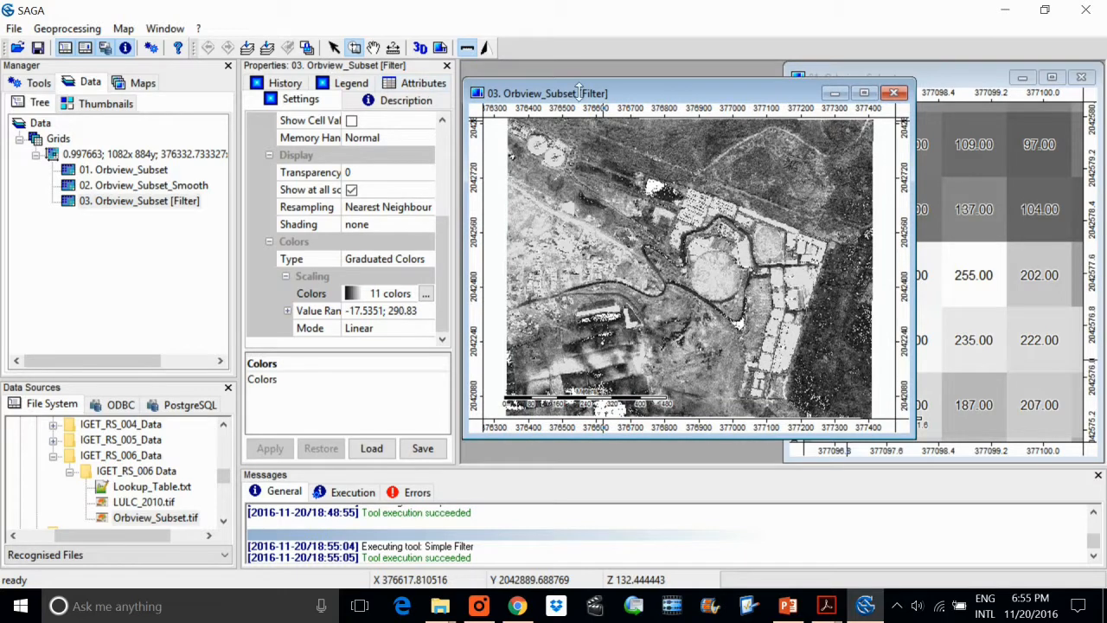
left_click(165, 29)
left_click(198, 146)
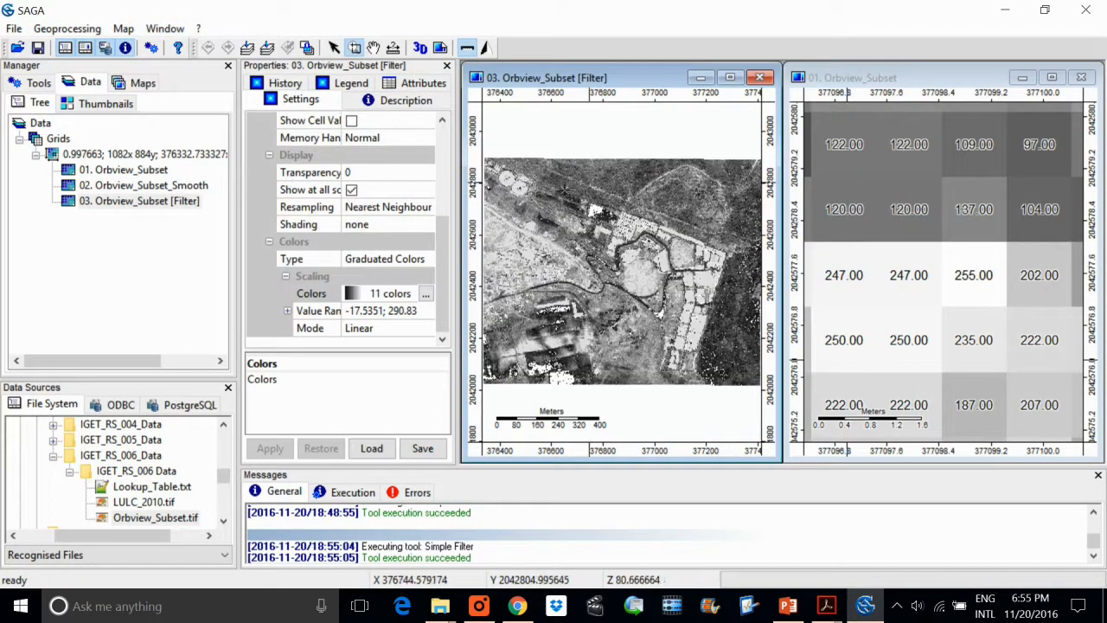
Compare the sharpened map with the original Orbview_Subset map at full extent and in detail around the buildings
left_click(916, 83)
scroll(942, 233, "down", 4)
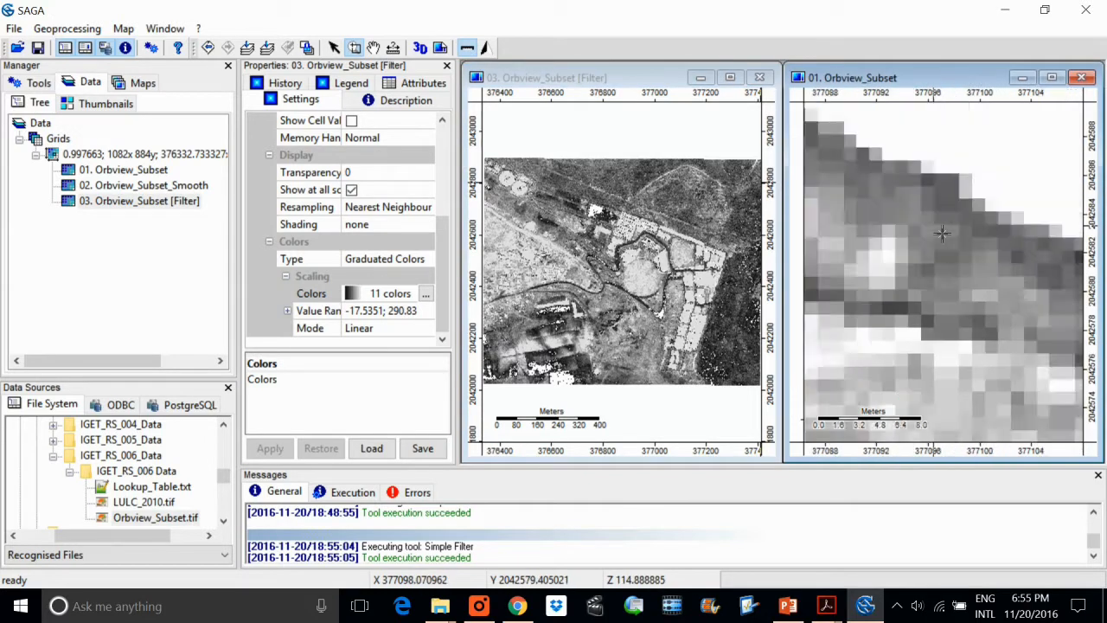
scroll(942, 232, "down", 5)
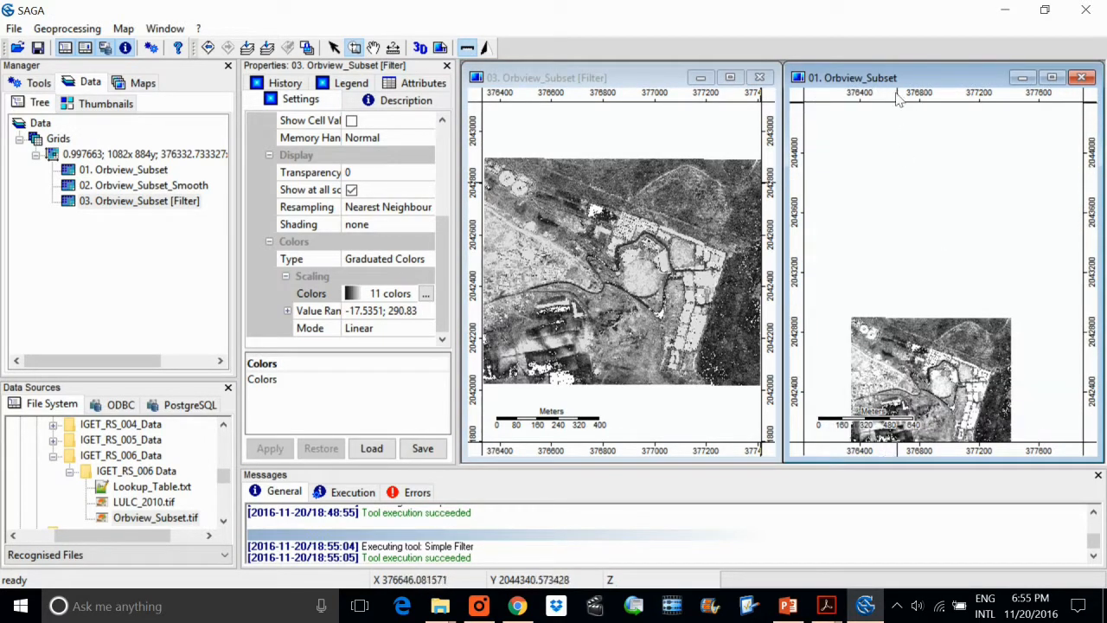
left_click(248, 48)
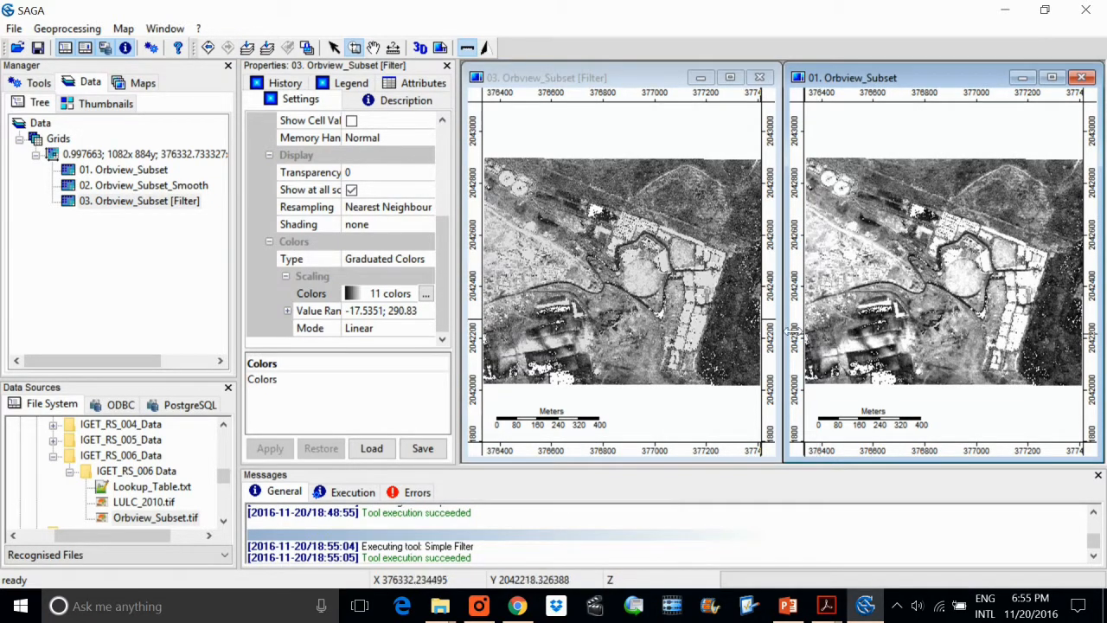
scroll(697, 286, "up", 3)
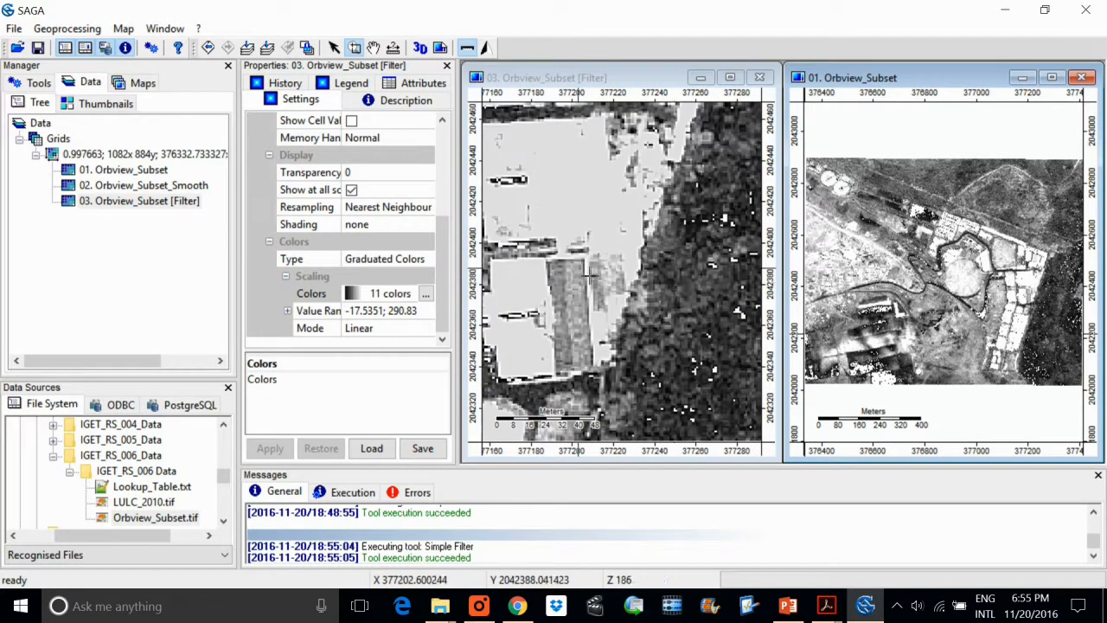
scroll(591, 275, "down", 2)
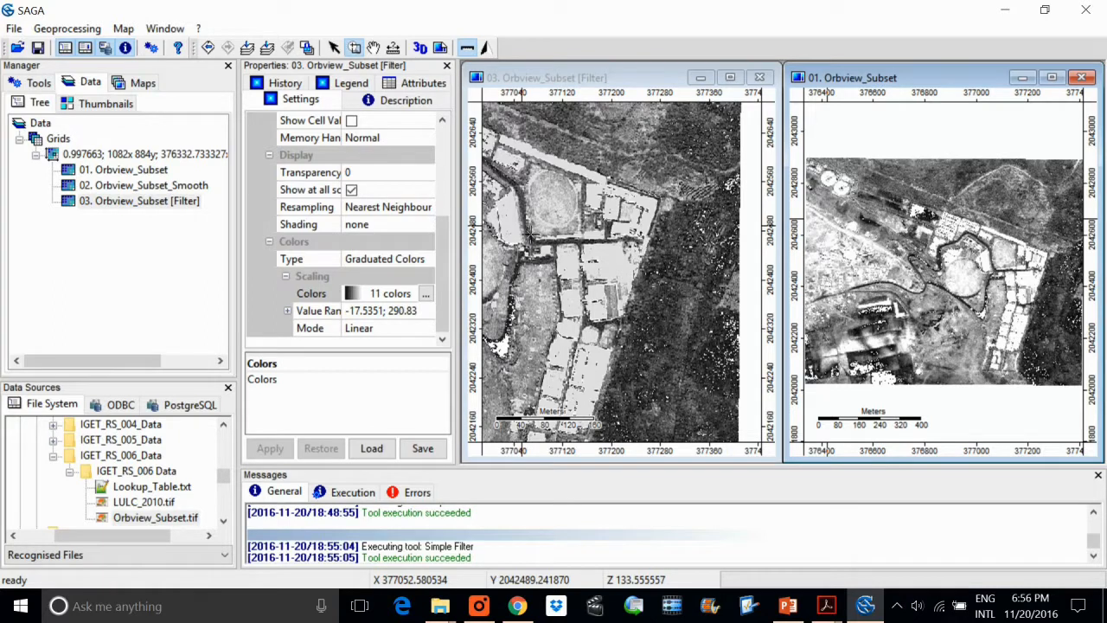
right_click(571, 214)
right_click(571, 214)
right_click(571, 214)
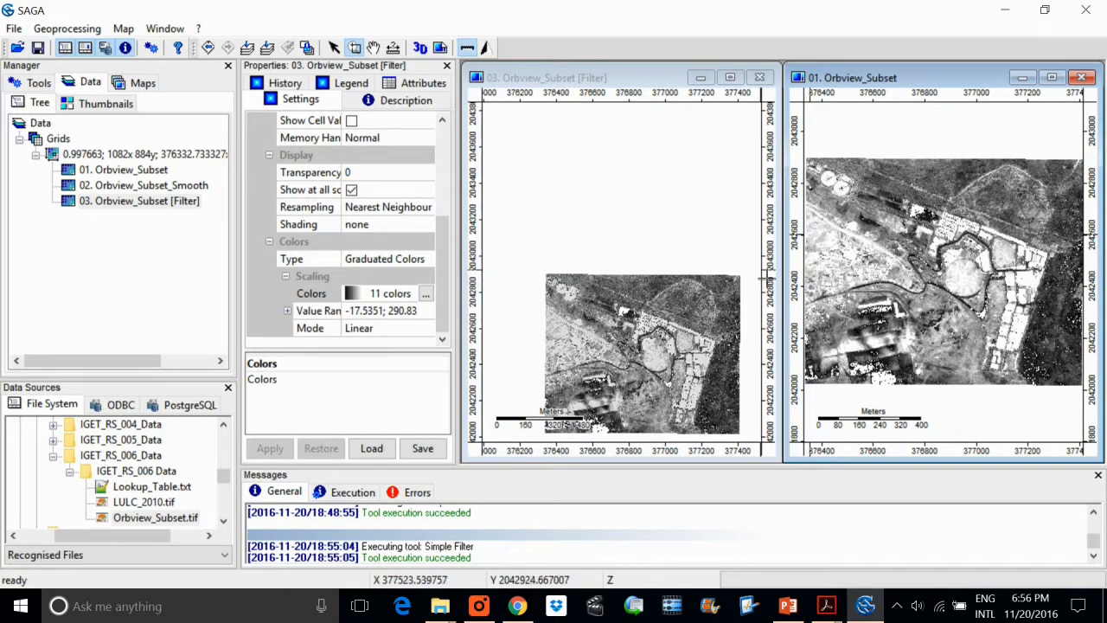
left_click(579, 346)
Search the tools by name for "laplacian filter" and open the Laplacian Filter tool
left_click(120, 200)
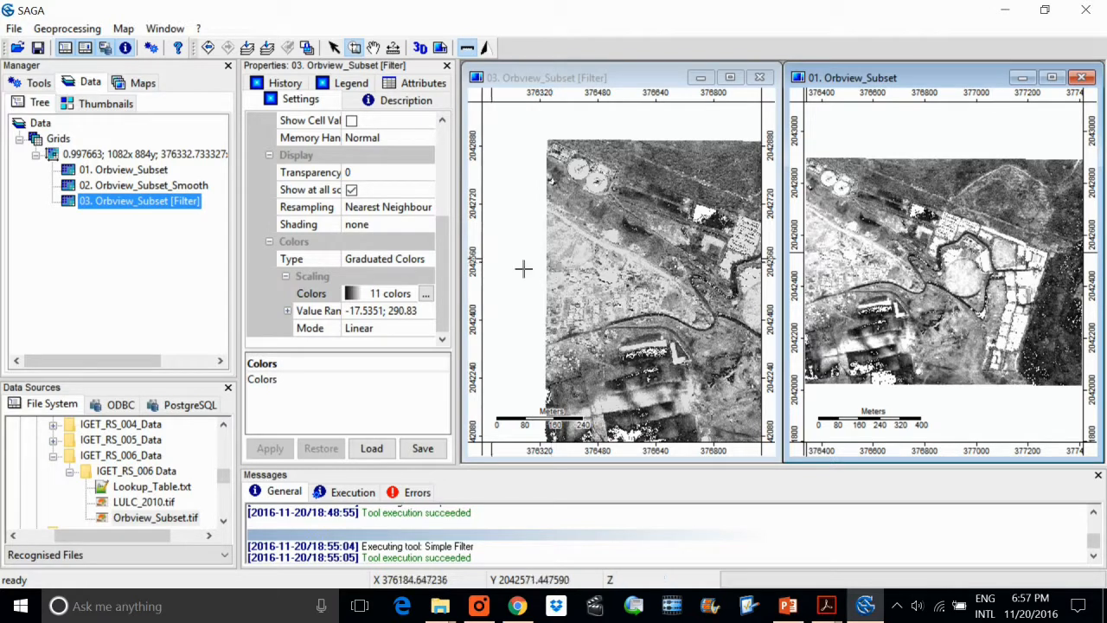
left_click(67, 28)
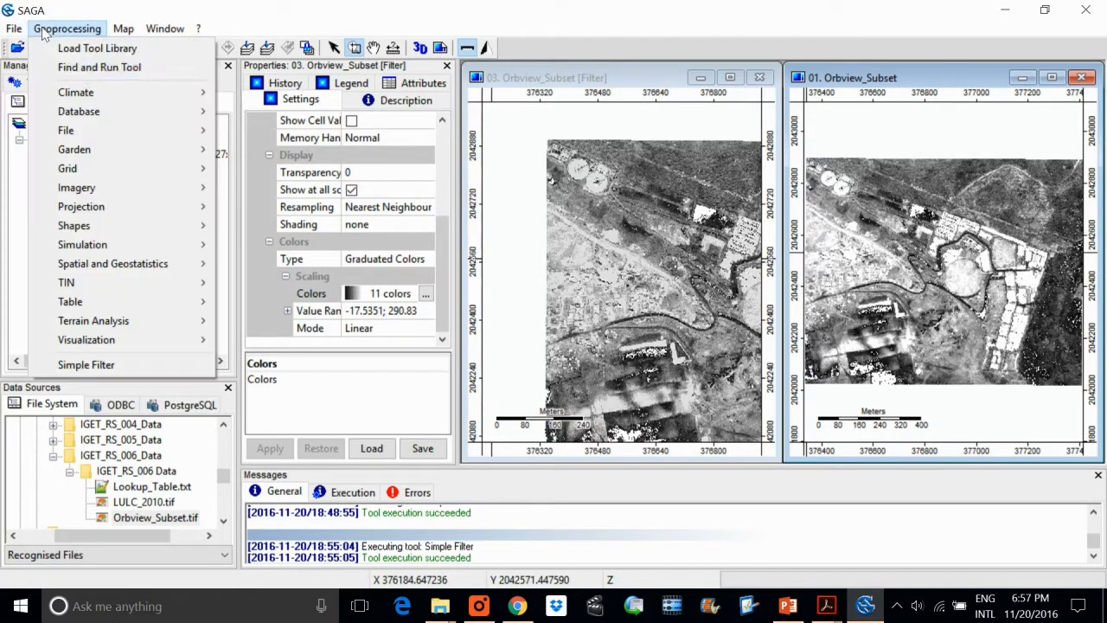
left_click(83, 70)
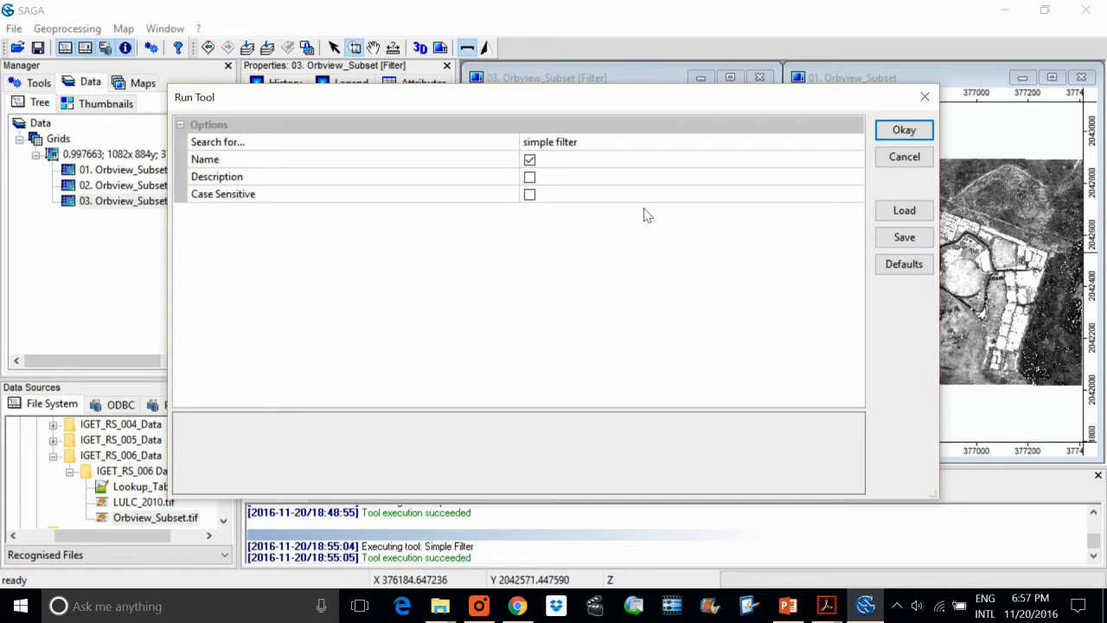
left_click(558, 145)
left_click_drag(555, 143, 483, 152)
key("BackSpace")
type("laplacian")
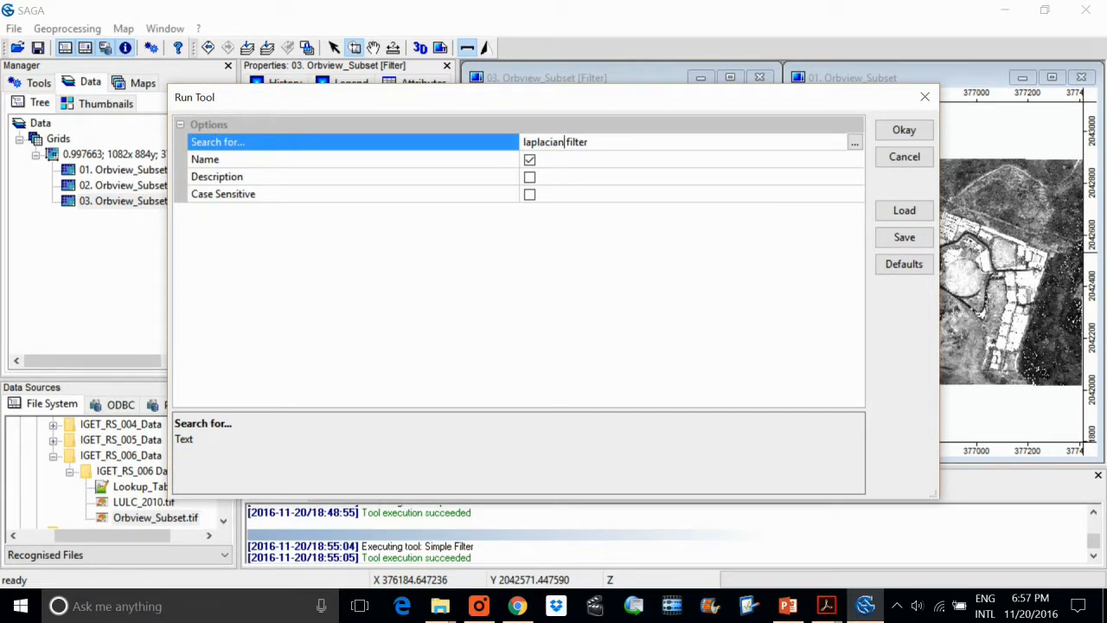
key("Return")
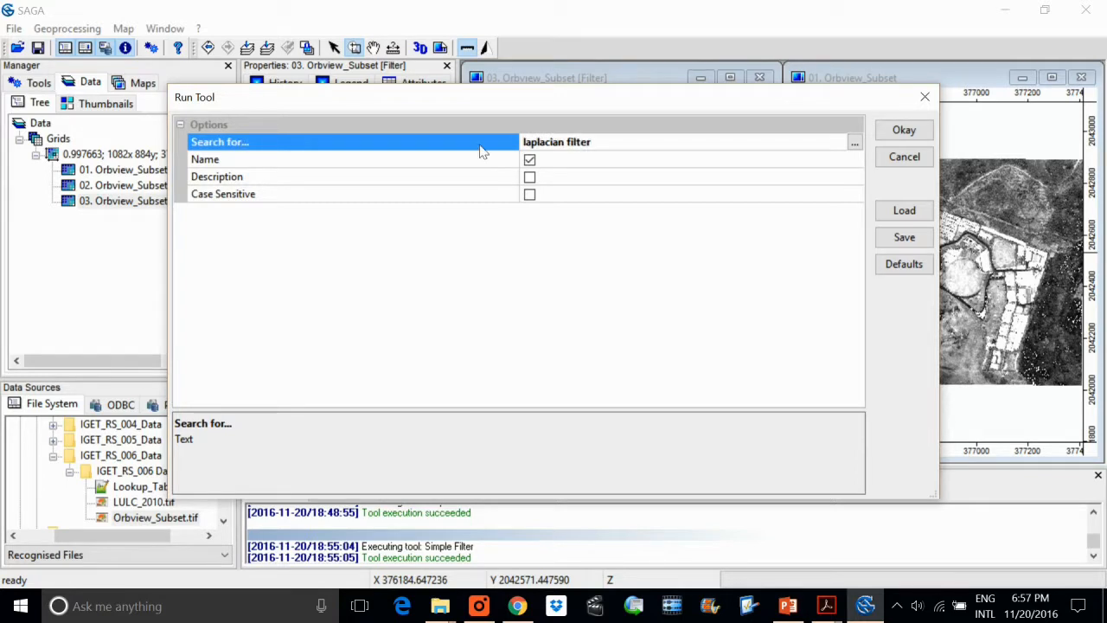
left_click(917, 137)
left_click(512, 351)
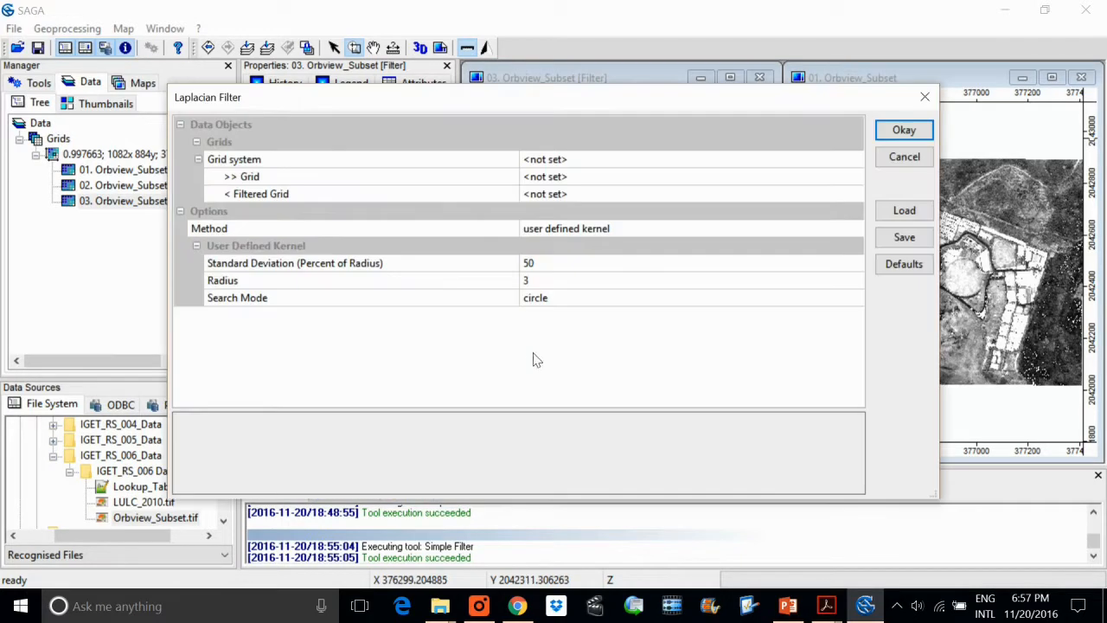
Set the filter's grid system to the 0.997663; 1082x 884y one, the input to 01. Orbview_Subset, and the filtered grid to <create>
left_click(655, 177)
left_click(660, 161)
left_click(662, 161)
left_click(662, 161)
left_click(663, 160)
left_click(645, 177)
left_click(584, 179)
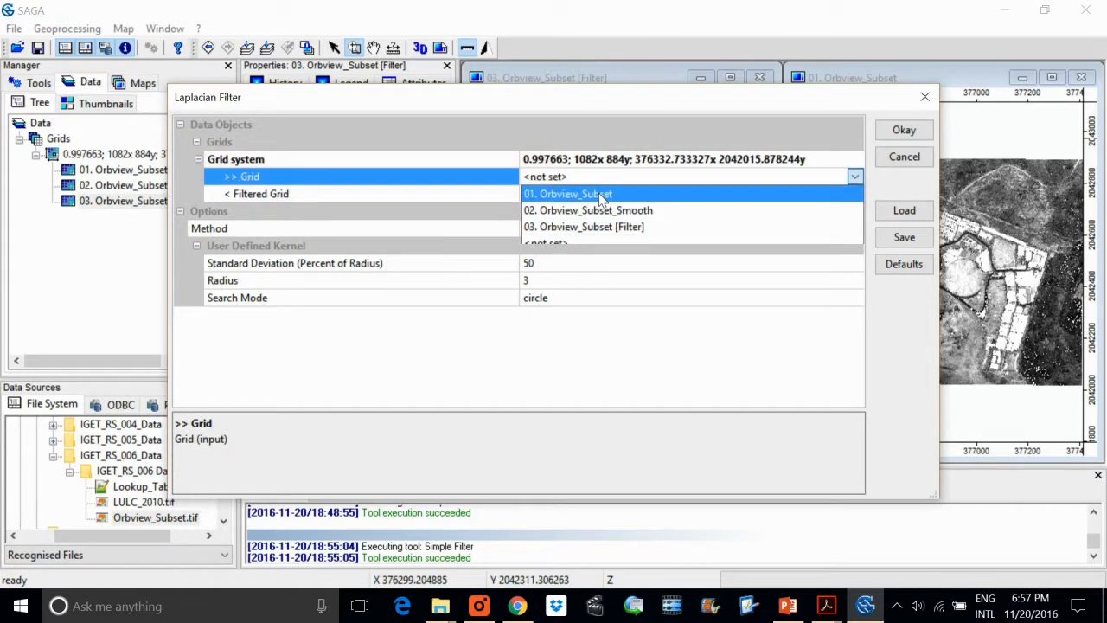
left_click(601, 196)
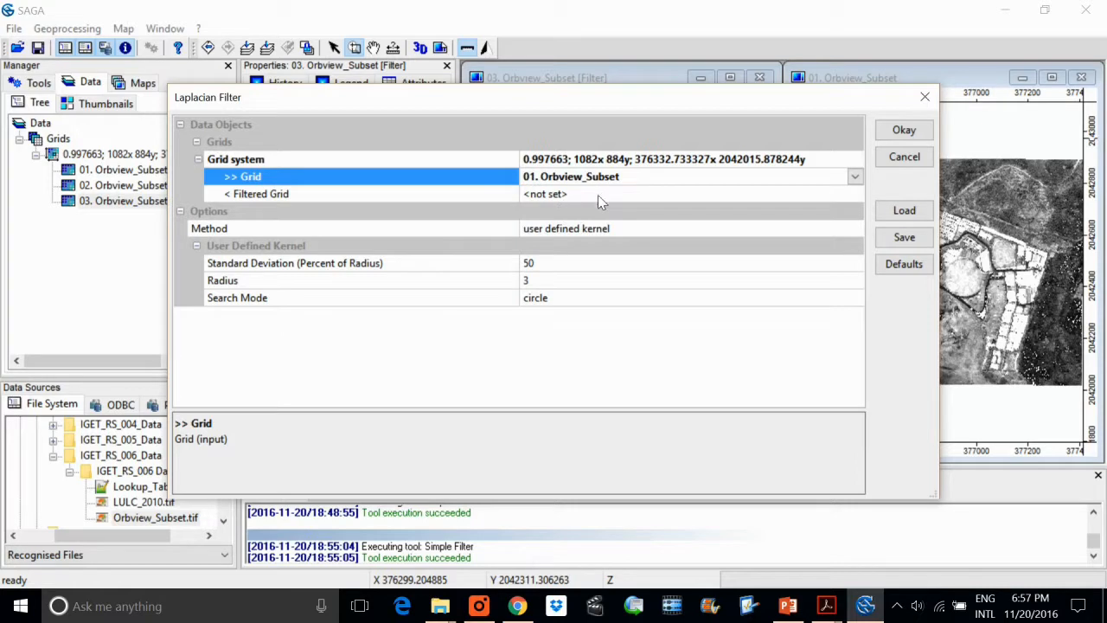
left_click(598, 194)
left_click(543, 262)
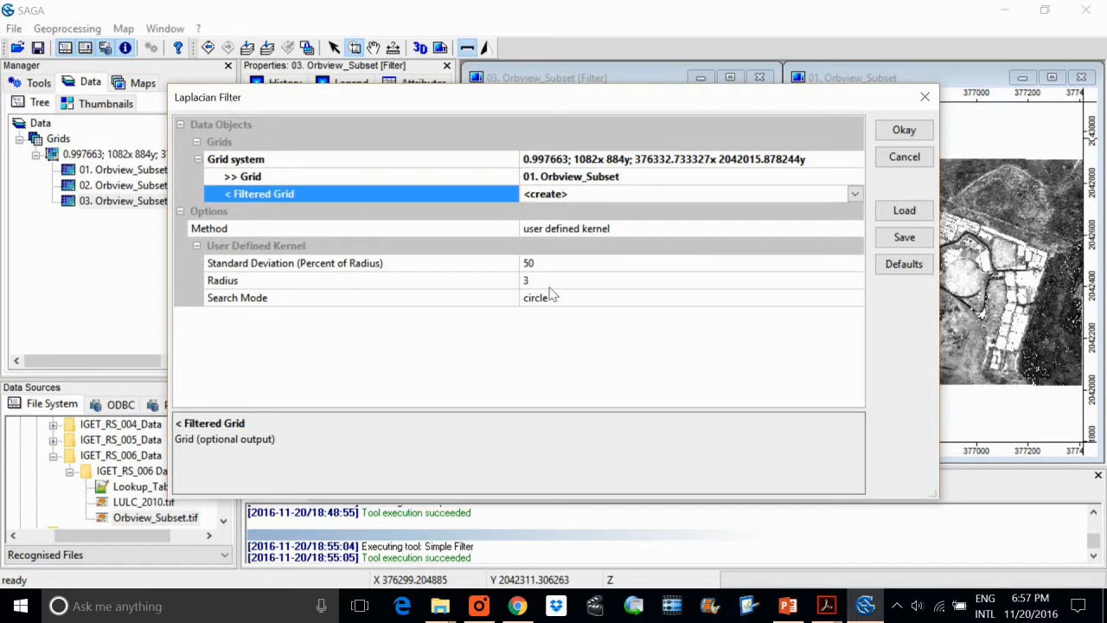
Set the method to standard kernel 2, keep the search mode at circle, and run the Laplacian Filter
left_click(587, 230)
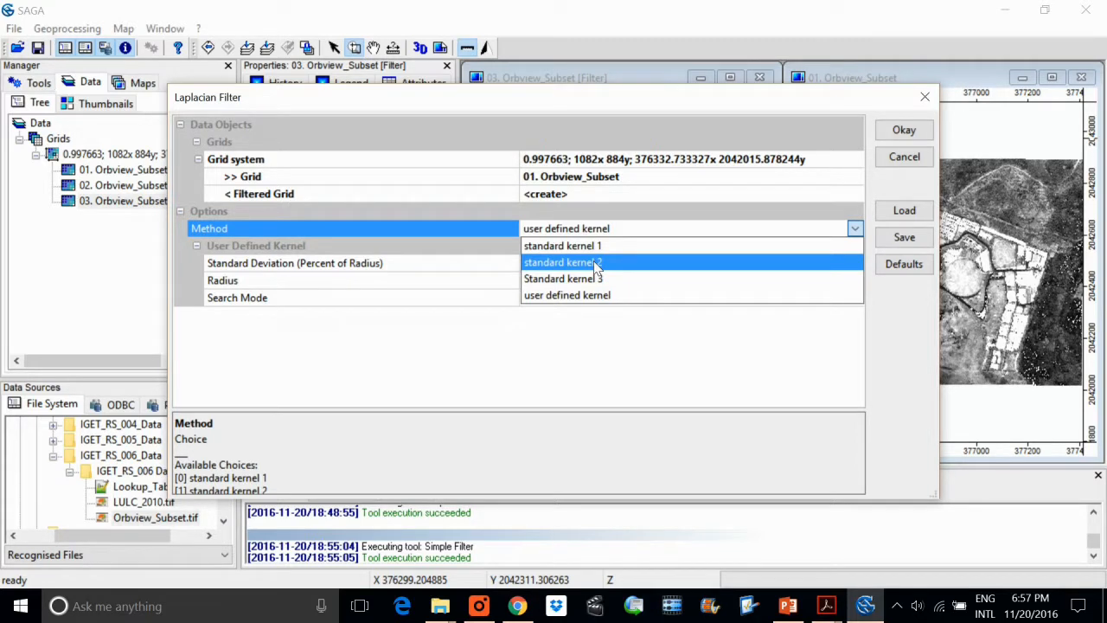
left_click(596, 264)
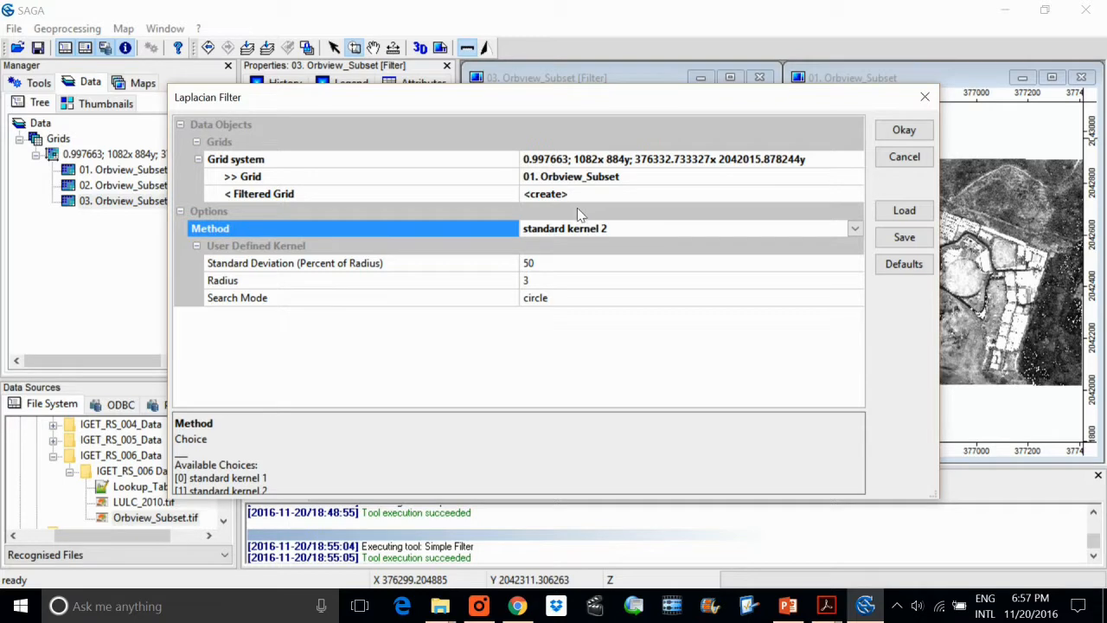
left_click(547, 298)
left_click(557, 299)
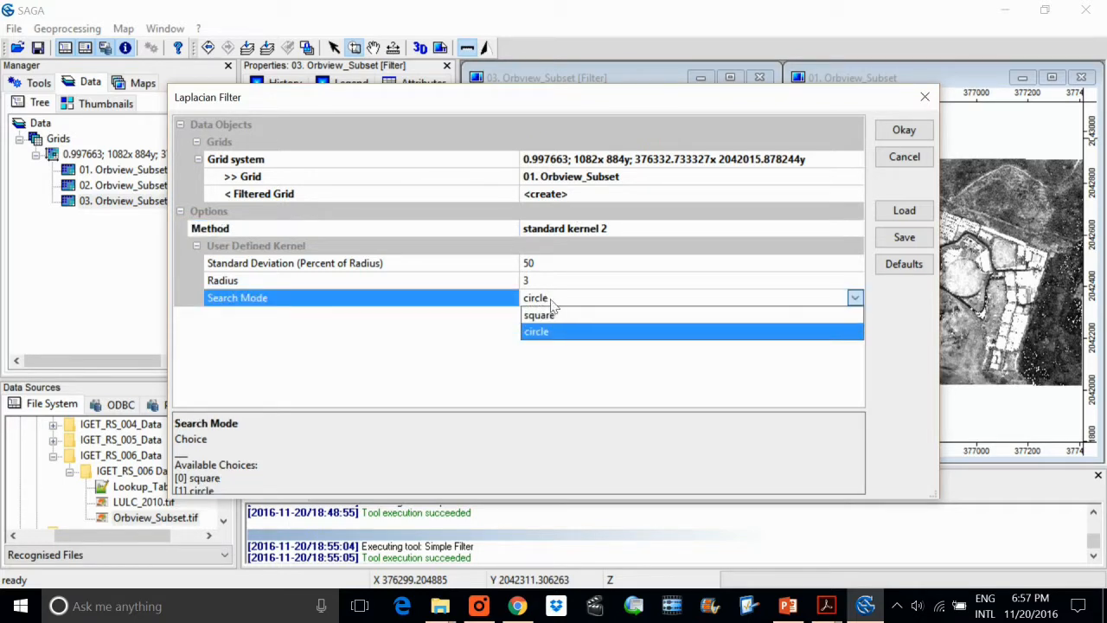
left_click(497, 320)
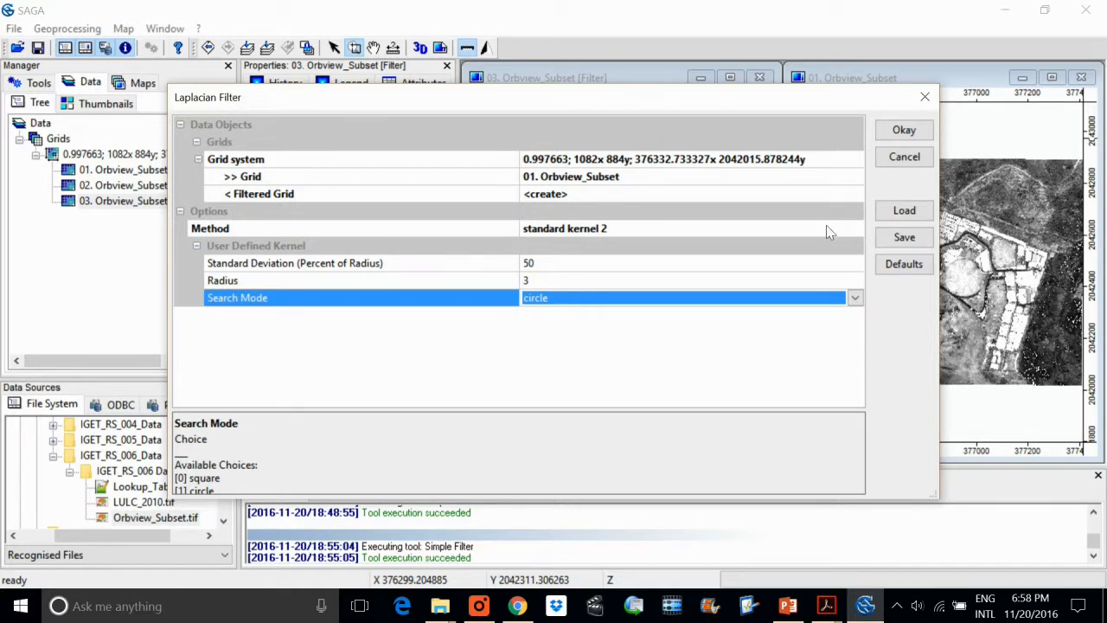
left_click(899, 136)
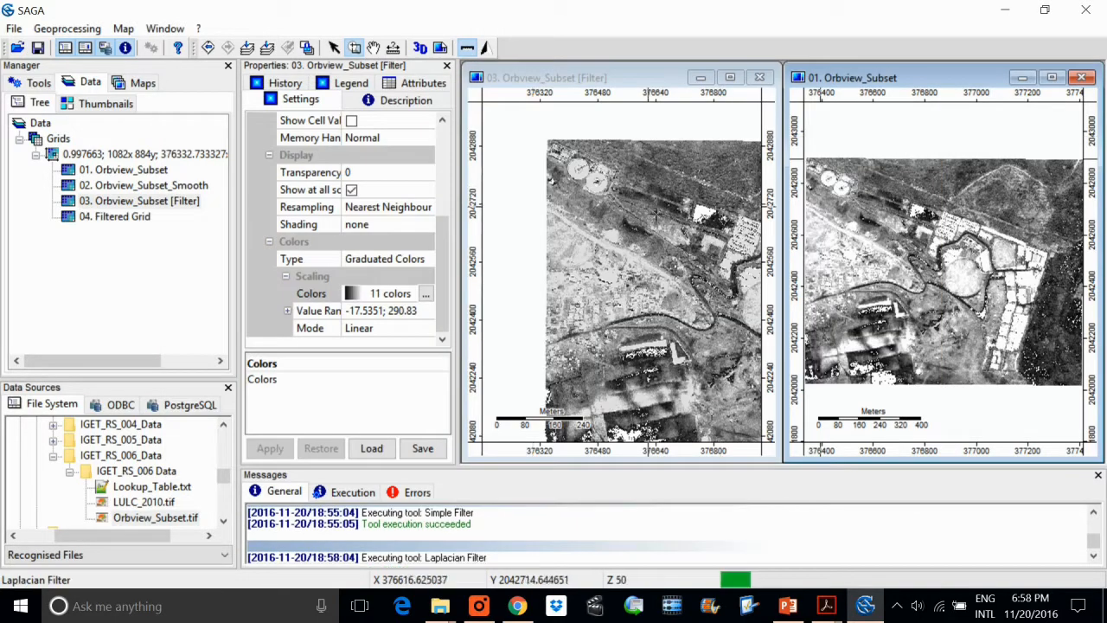
Display the 04. Orbview_Subset [Laplace Filter] grid in a new map and maximise that map
double_click(171, 218)
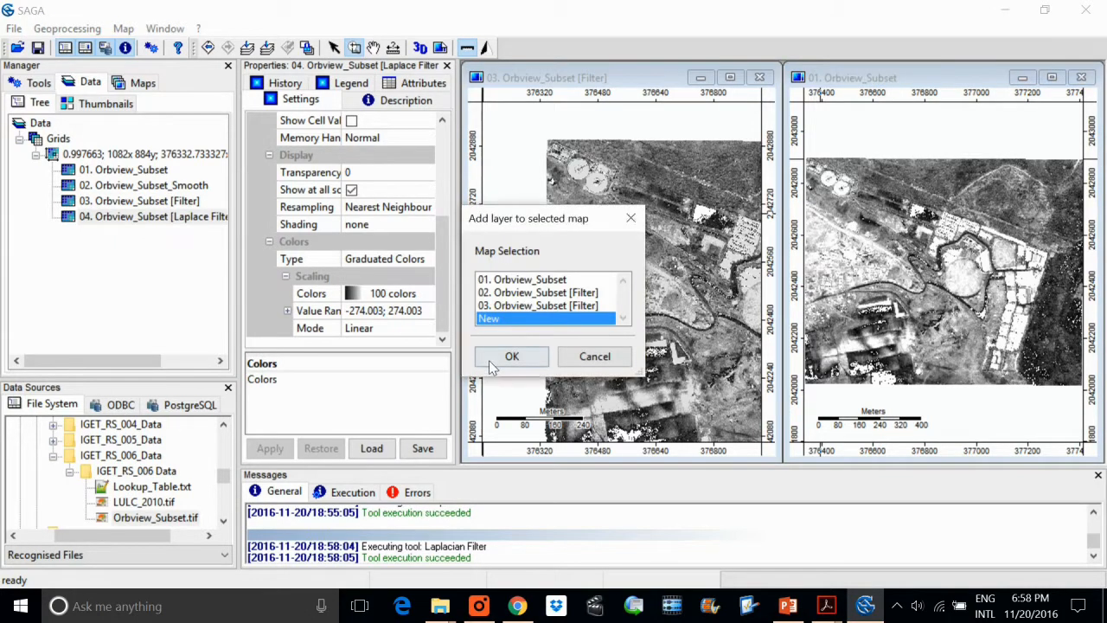
left_click(510, 355)
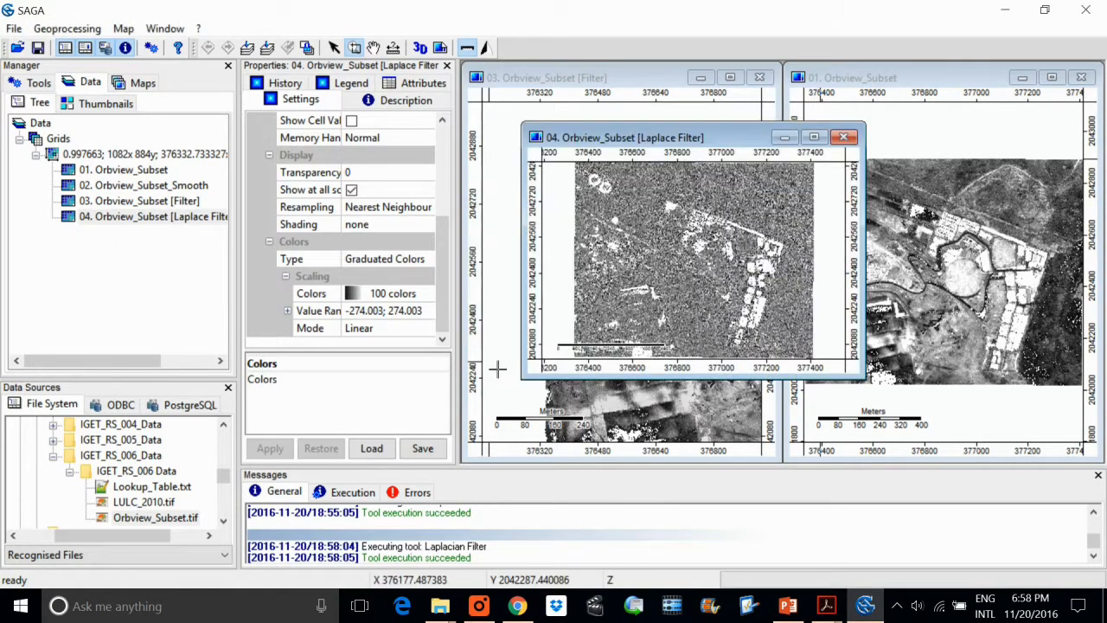
double_click(666, 138)
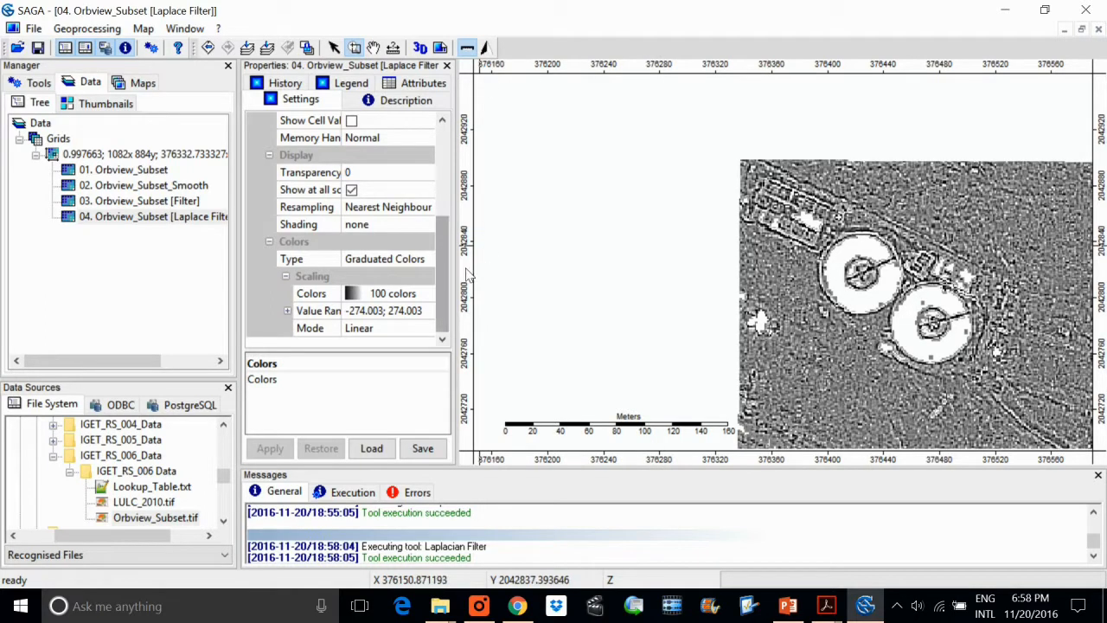
Try tiling all open maps side by side, and return to the maximised Laplace filter map
left_click(185, 28)
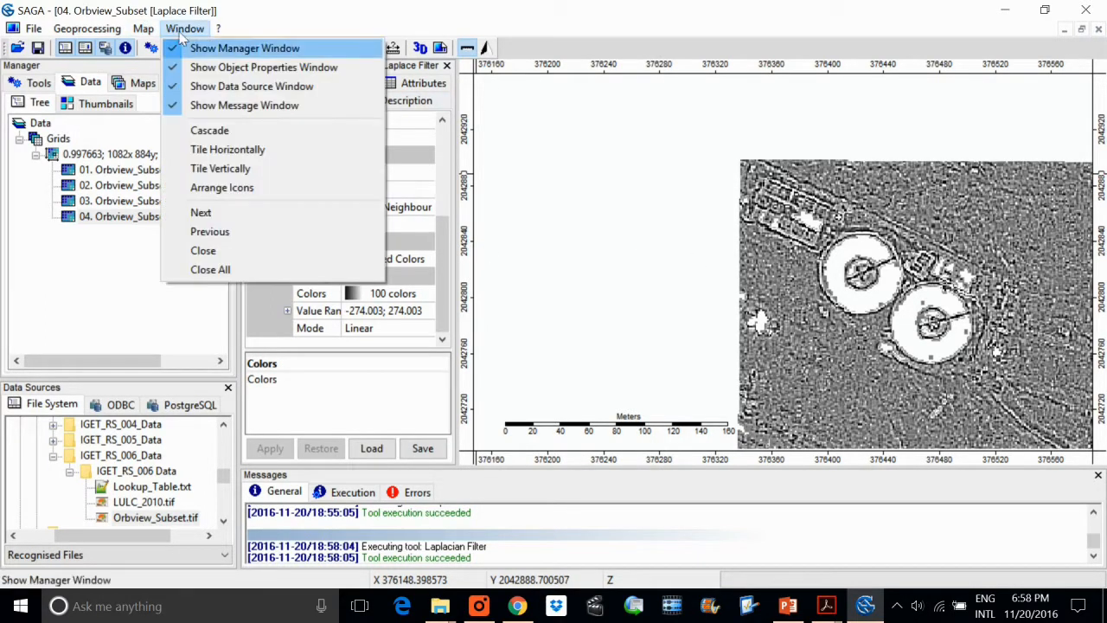
left_click(258, 169)
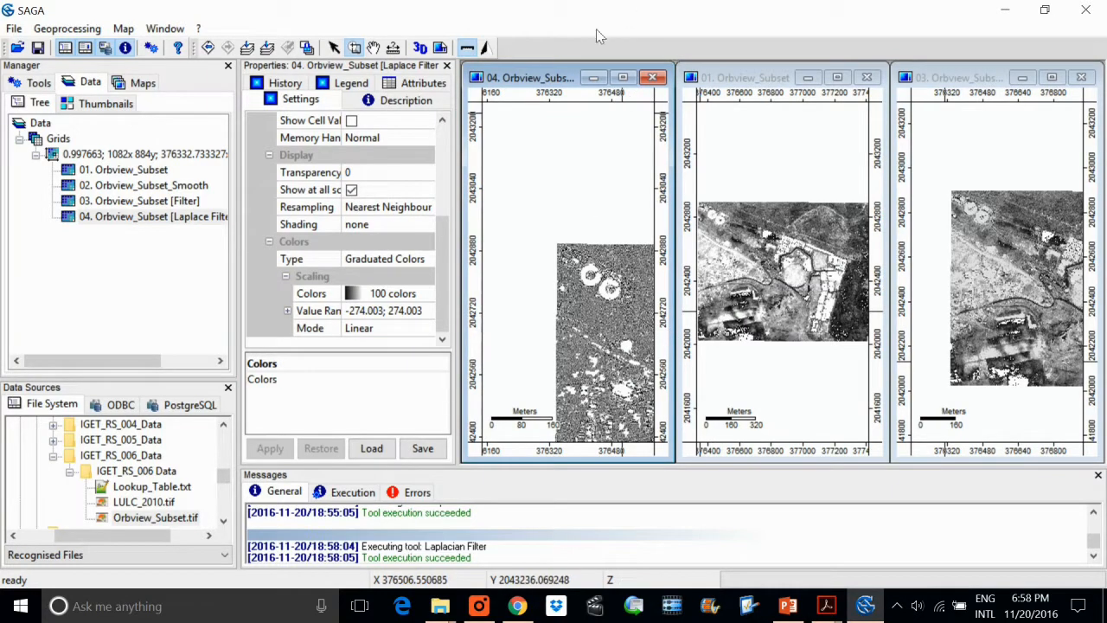
double_click(547, 77)
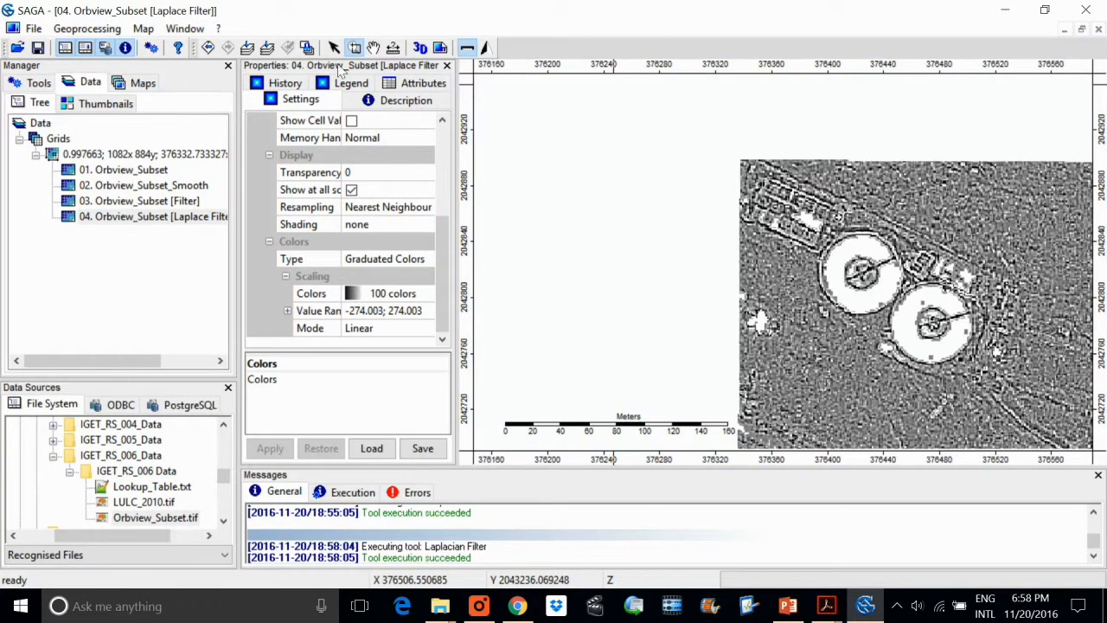
Examine the Laplace-filtered image at full extent and in close-up along the building edges
left_click(247, 47)
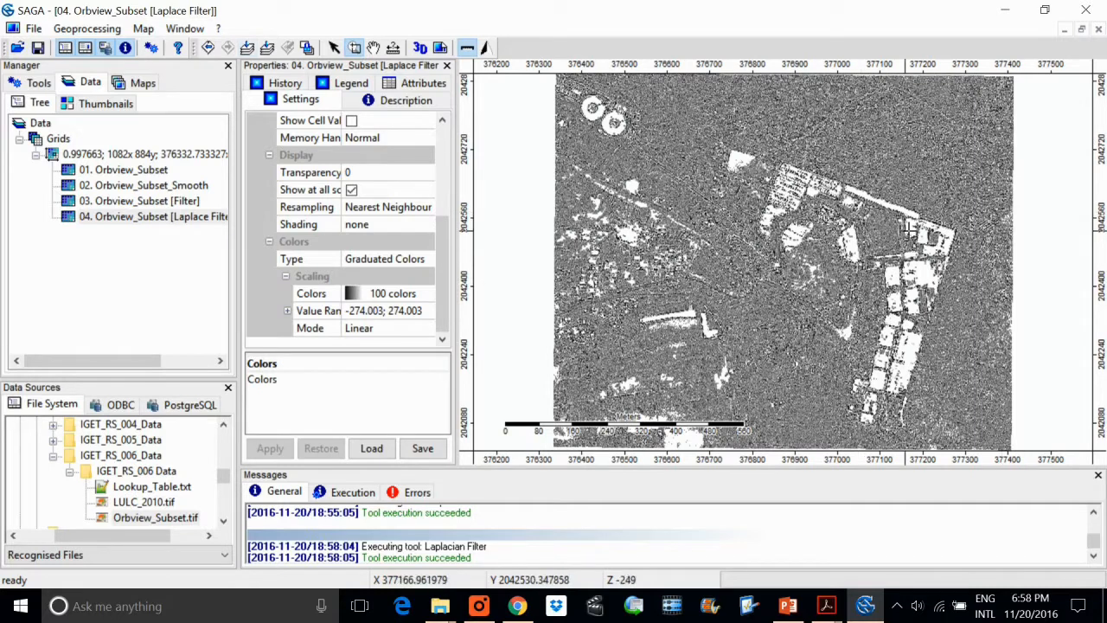
double_click(988, 301)
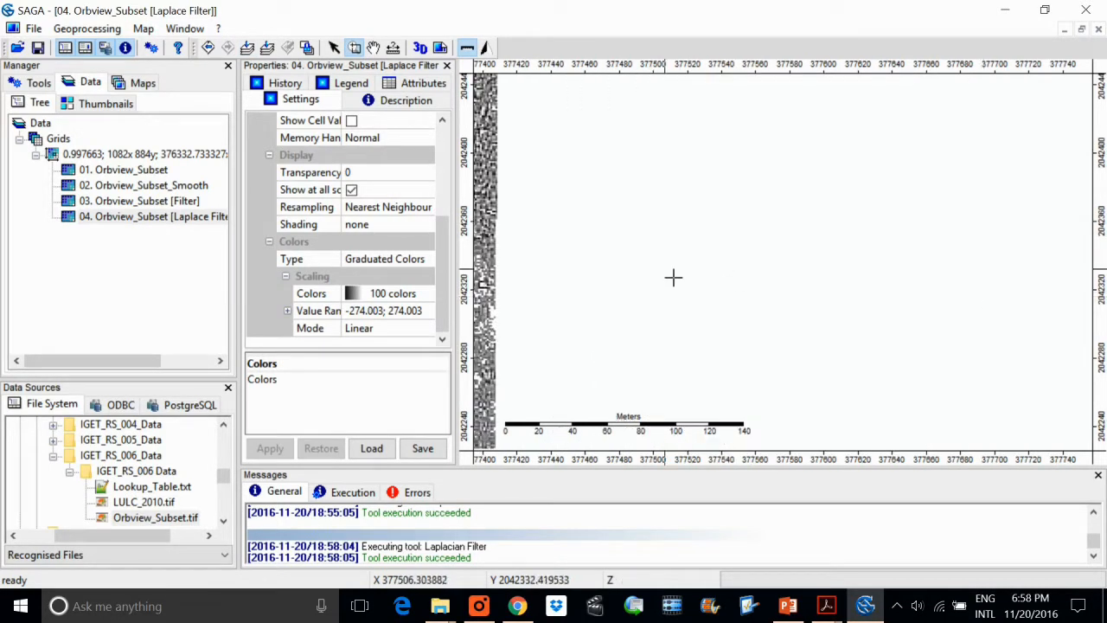
right_click(673, 278)
right_click(673, 278)
right_click(673, 277)
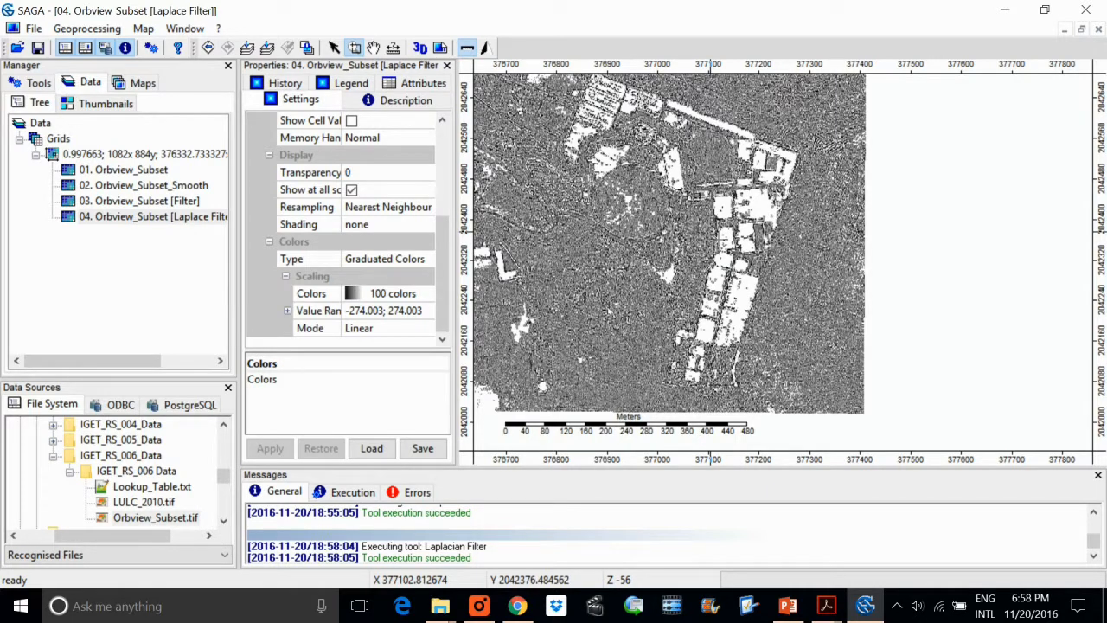
left_click_drag(630, 189, 779, 395)
left_click_drag(723, 218, 893, 356)
left_click_drag(588, 132, 751, 297)
left_click_drag(633, 194, 837, 332)
left_click_drag(661, 165, 822, 313)
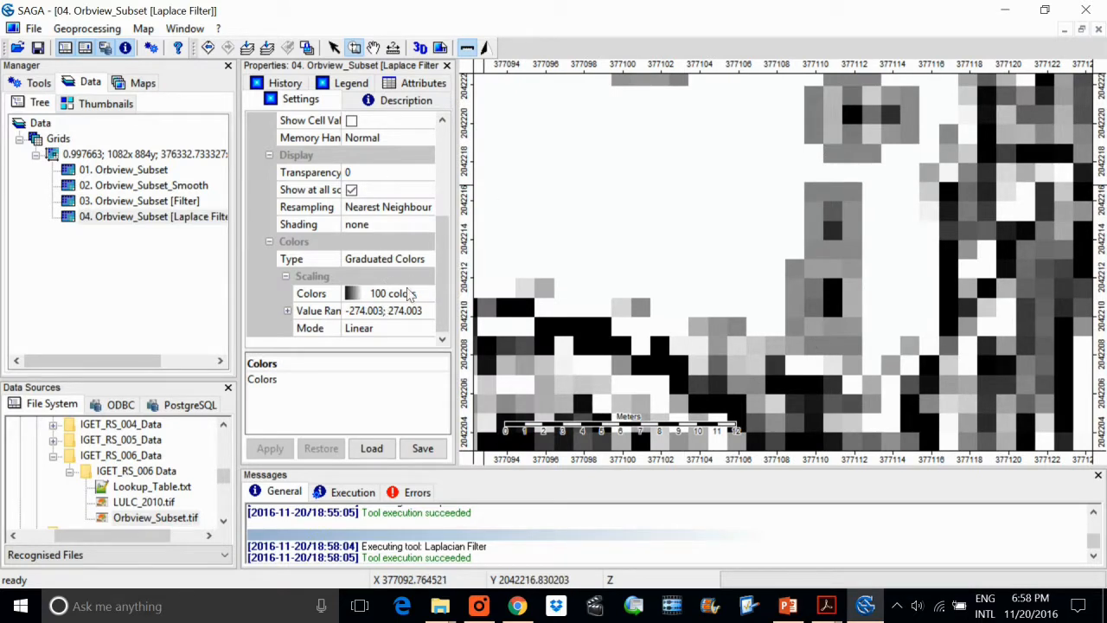
Turn on cell value display for the 04. Orbview_Subset [Laplace Filter] grid and inspect the pixel values near the building edges
left_click(408, 176)
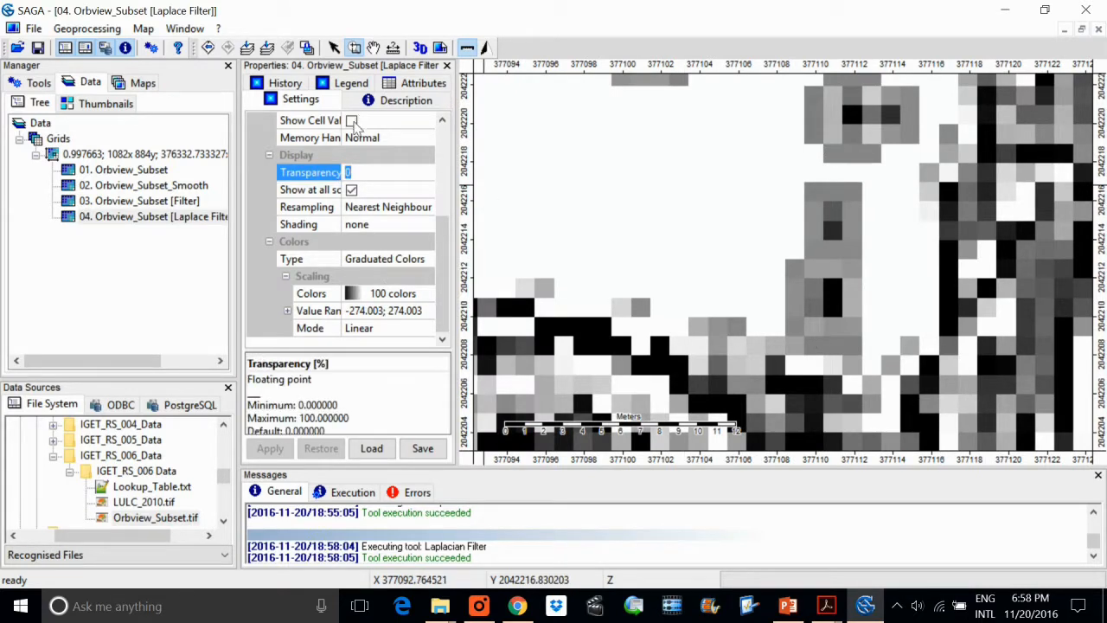
left_click(352, 121)
left_click(270, 449)
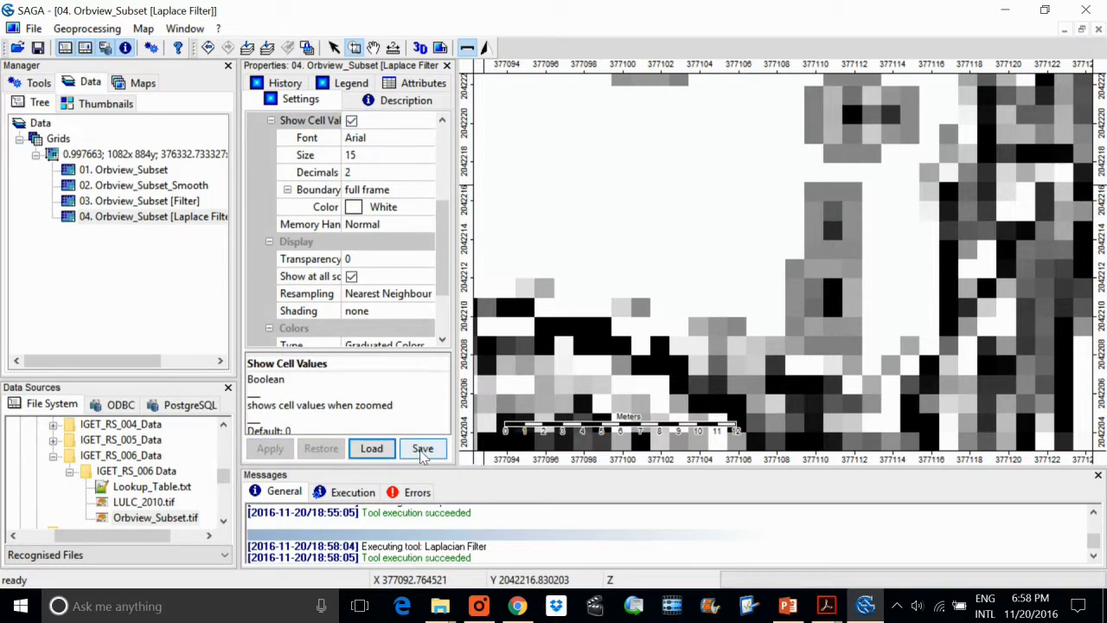
left_click_drag(607, 173, 934, 441)
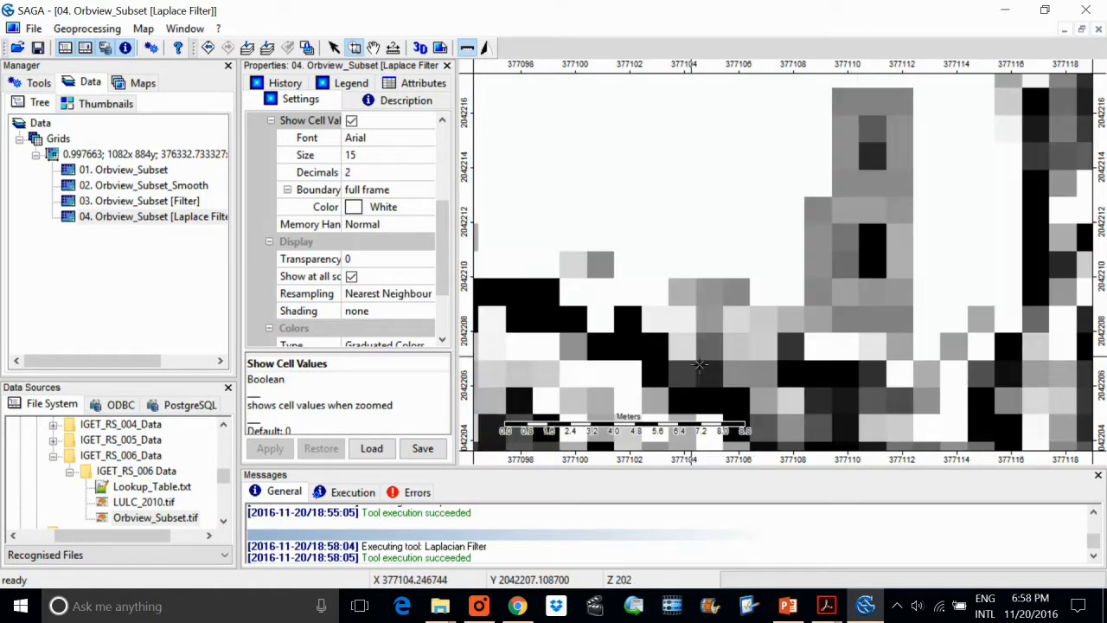
left_click_drag(729, 130, 900, 292)
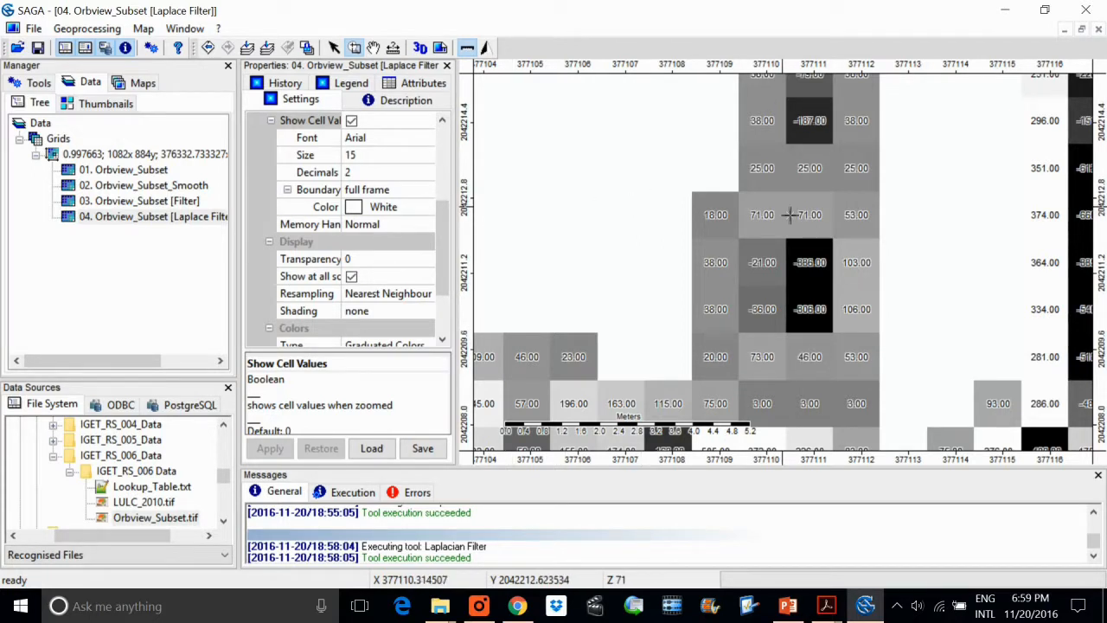
scroll(779, 241, "down", 1)
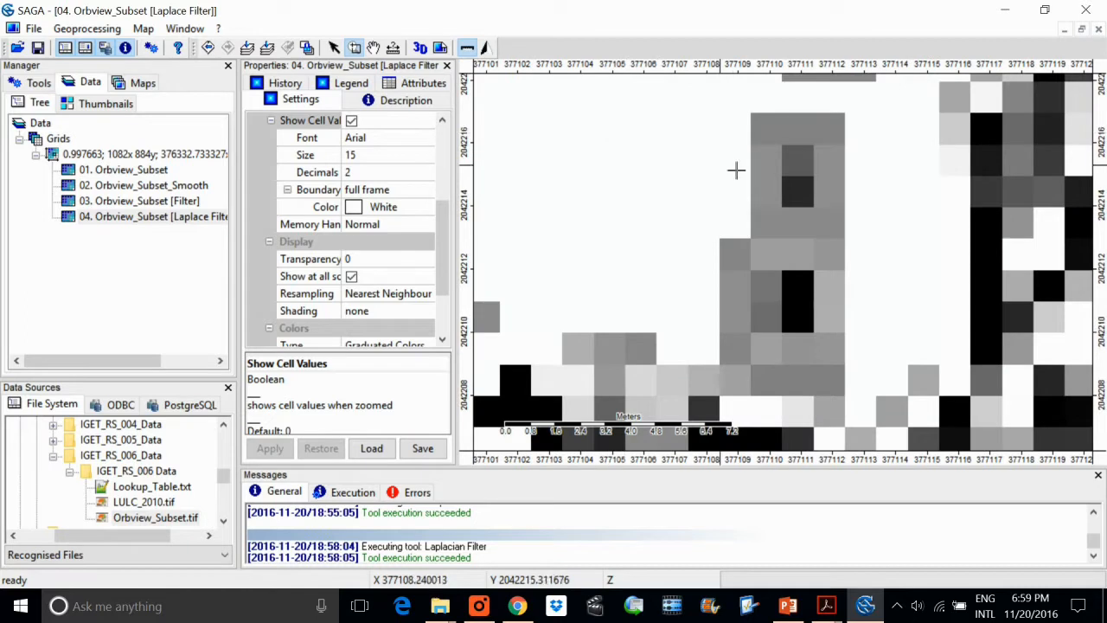
Inspect the Laplace filter cell values around the dark features beside the building edge
scroll(658, 180, "down", 1)
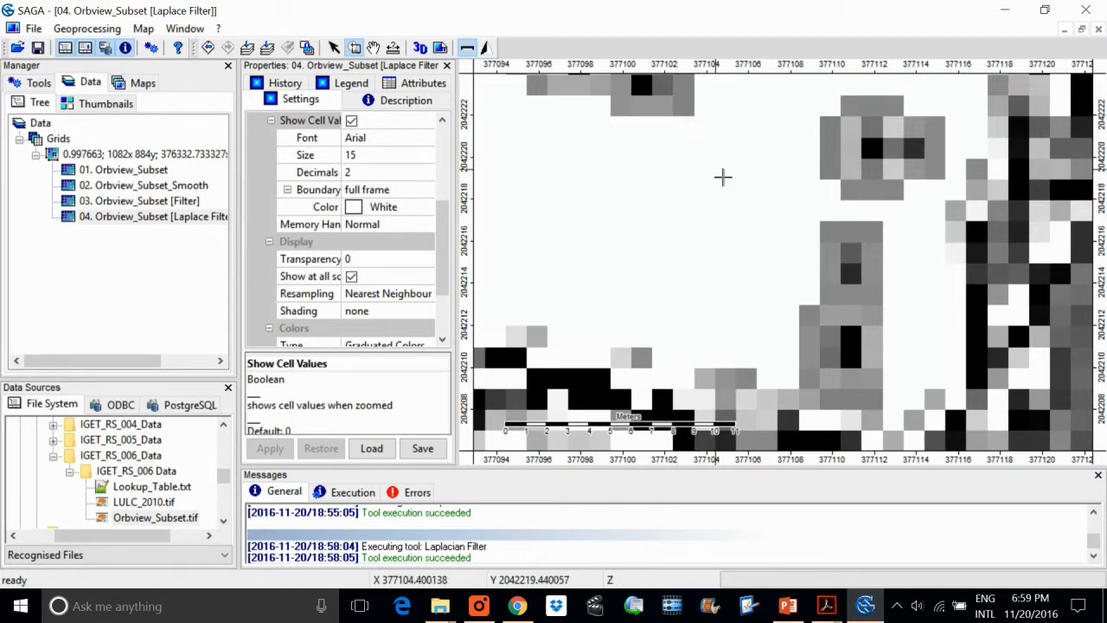
left_click_drag(685, 151, 922, 359)
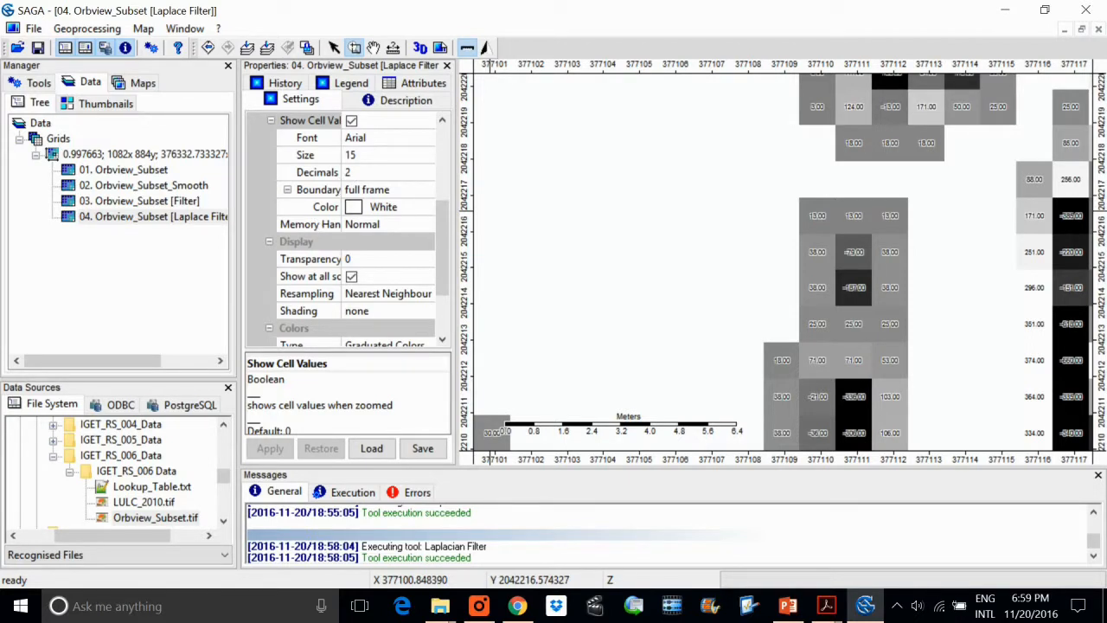
Review the Laplacian Filter settings from the Grid Filter library and close them without running the tool
left_click(35, 83)
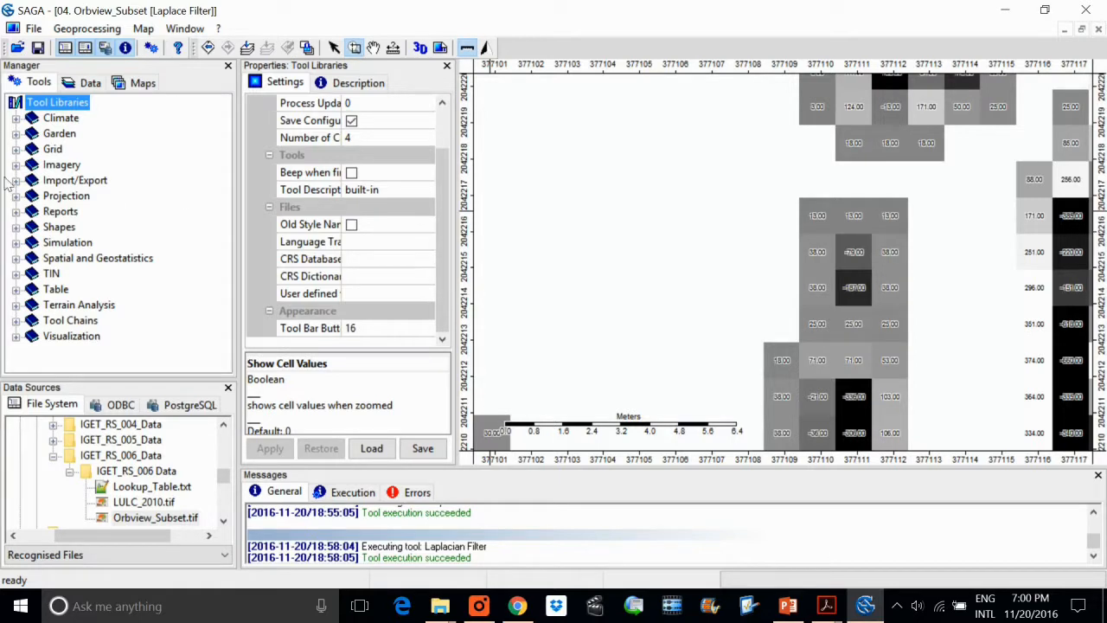
left_click(15, 149)
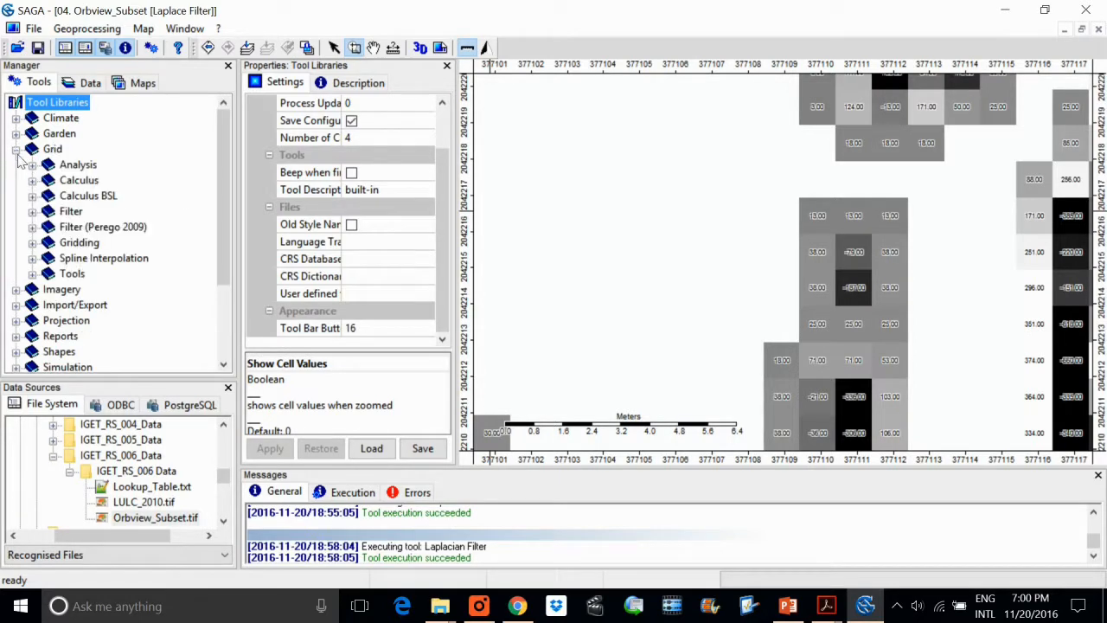
left_click(32, 211)
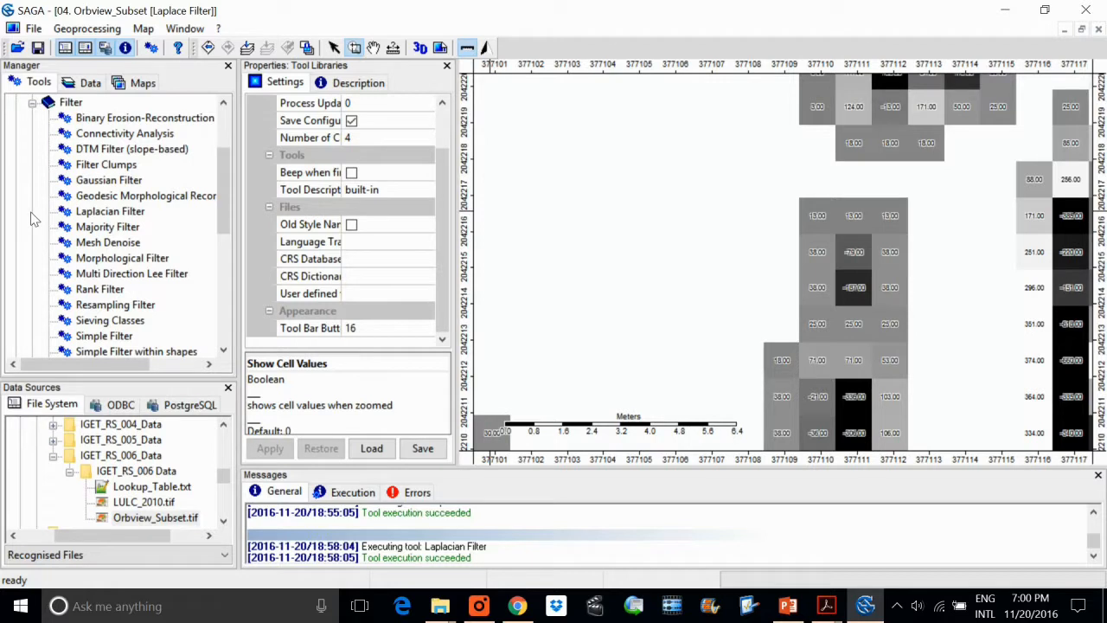
double_click(105, 214)
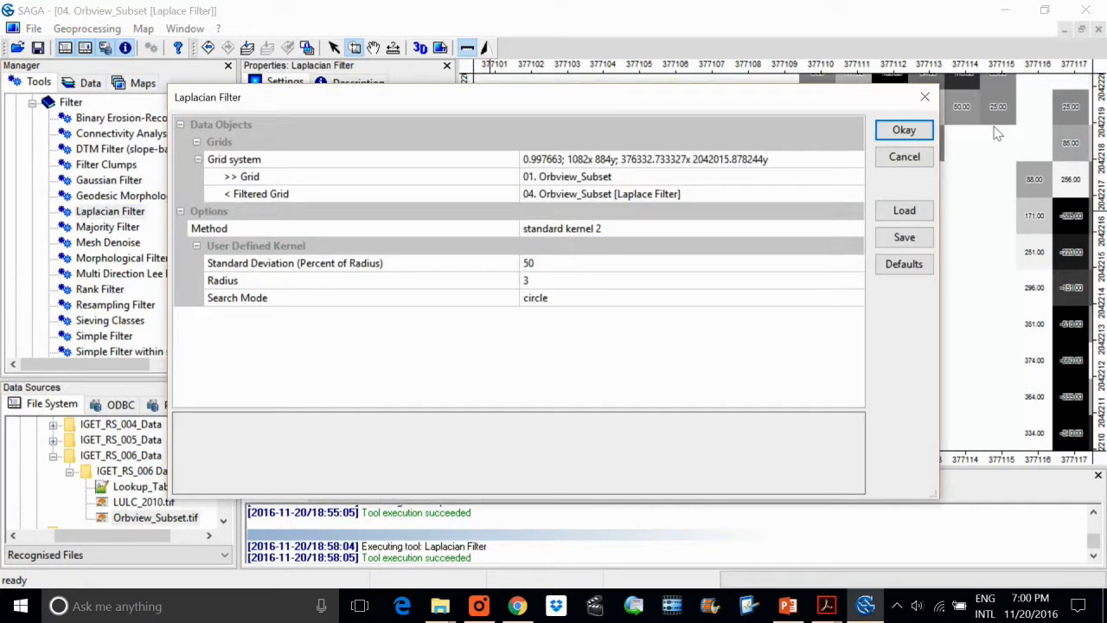
left_click(904, 129)
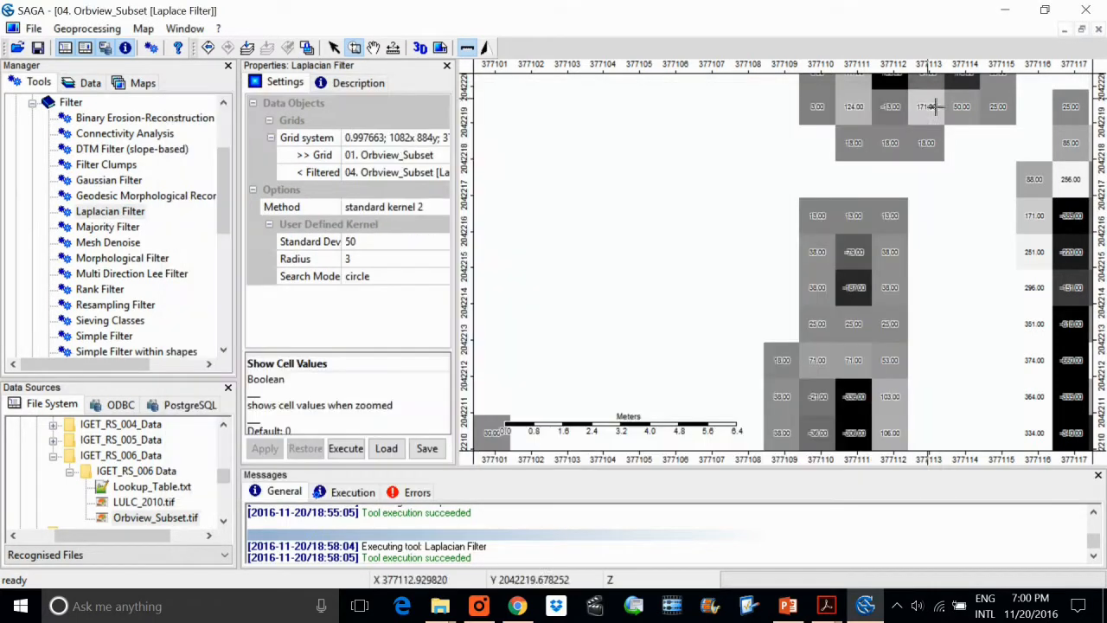
Widen the Laplacian Filter description and examine its standard kernels, highlighting kernel 2's centre value 8, against the map's cell values
left_click(357, 84)
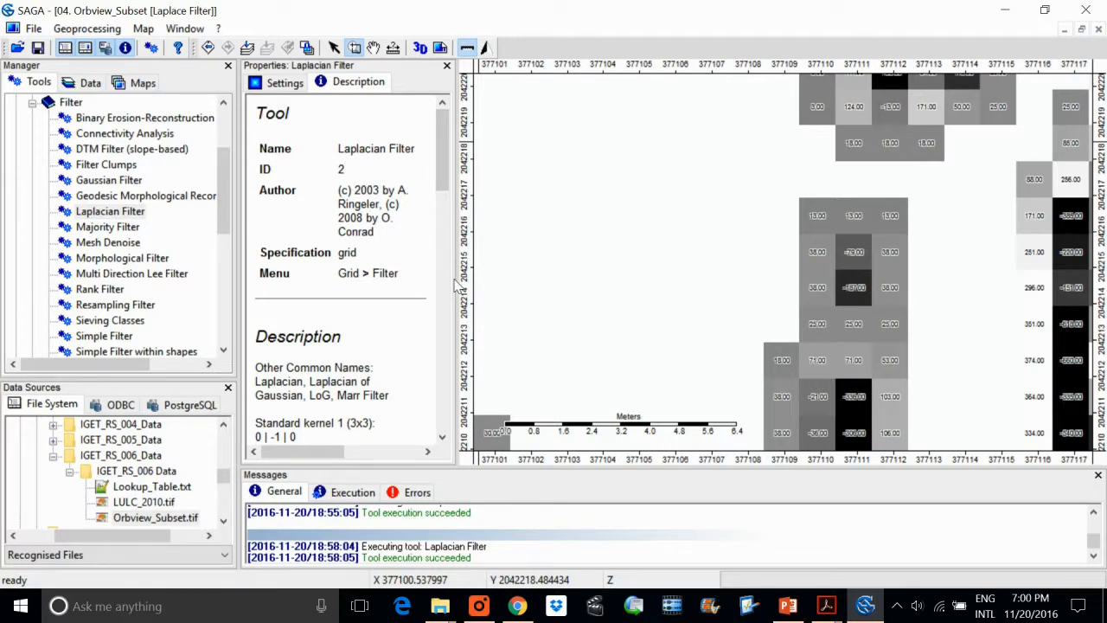
left_click_drag(459, 286, 650, 311)
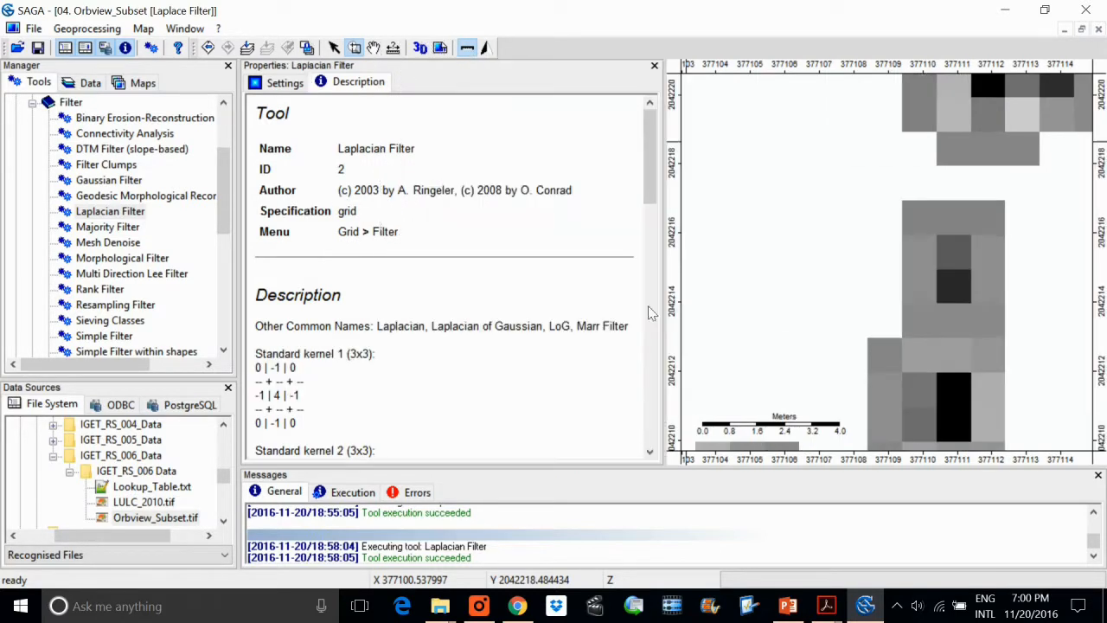
scroll(398, 284, "down", 2)
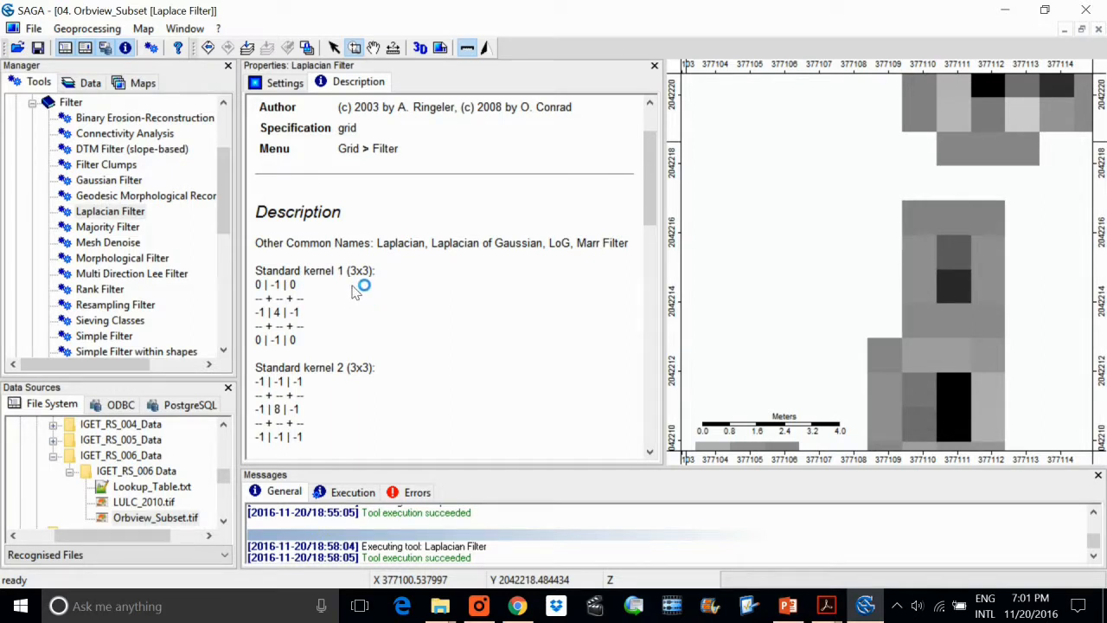
scroll(385, 294, "down", 1)
scroll(342, 345, "down", 1)
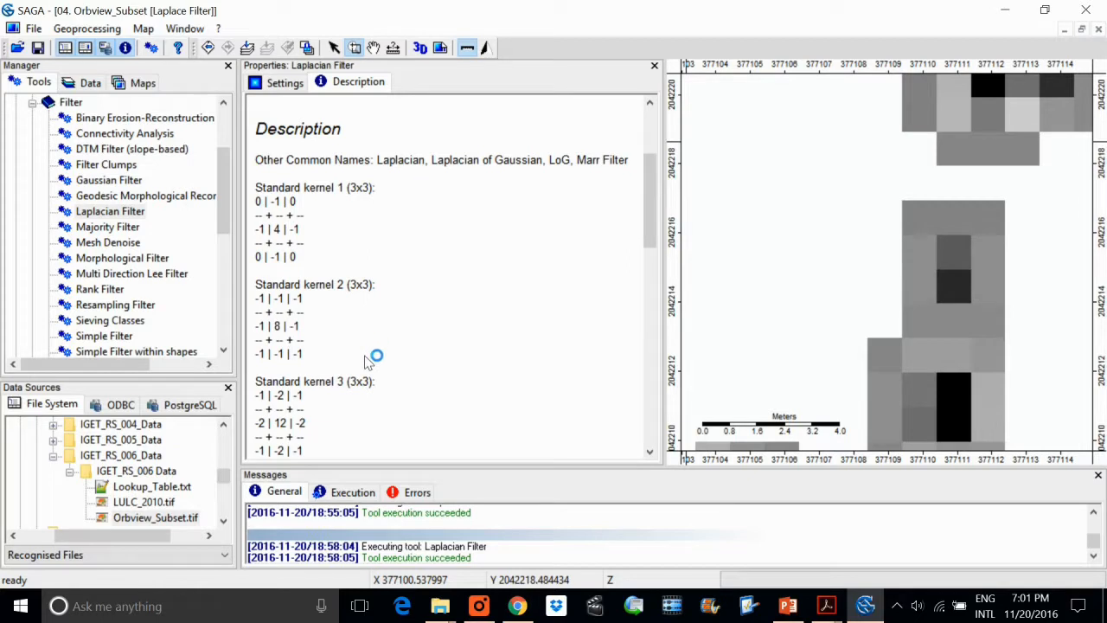
triple_click(447, 298)
left_click_drag(439, 297, 194, 255)
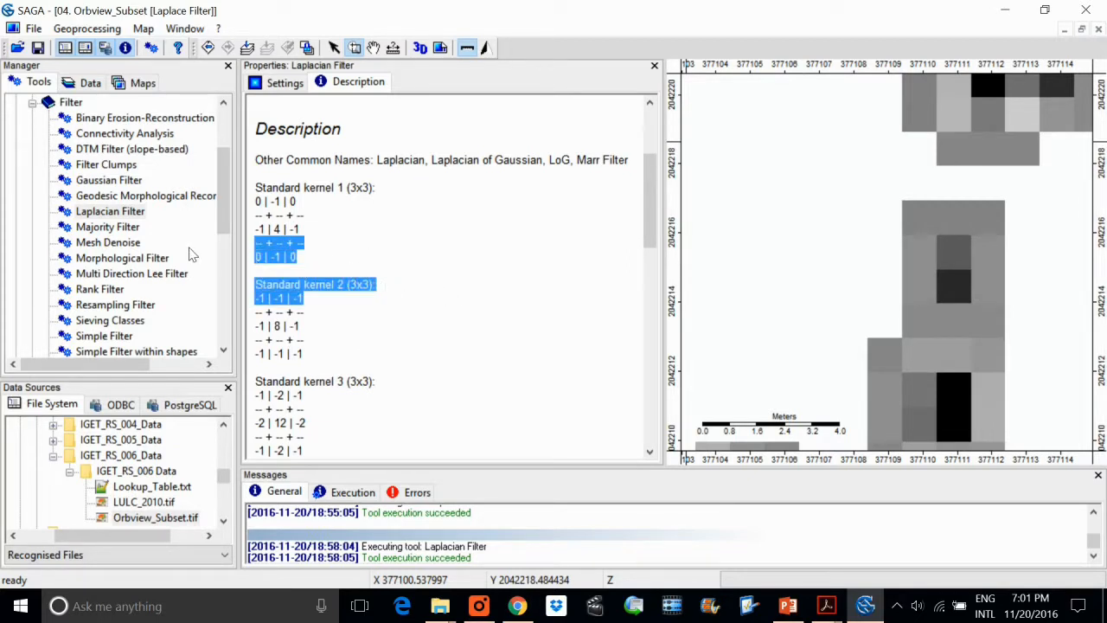
left_click(311, 347)
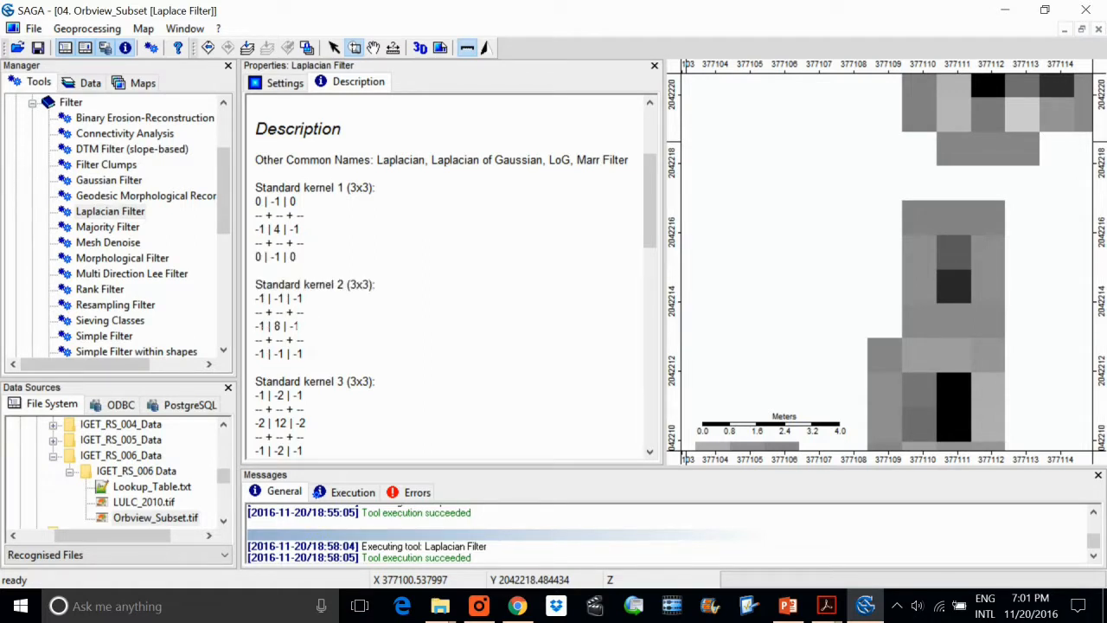
double_click(276, 326)
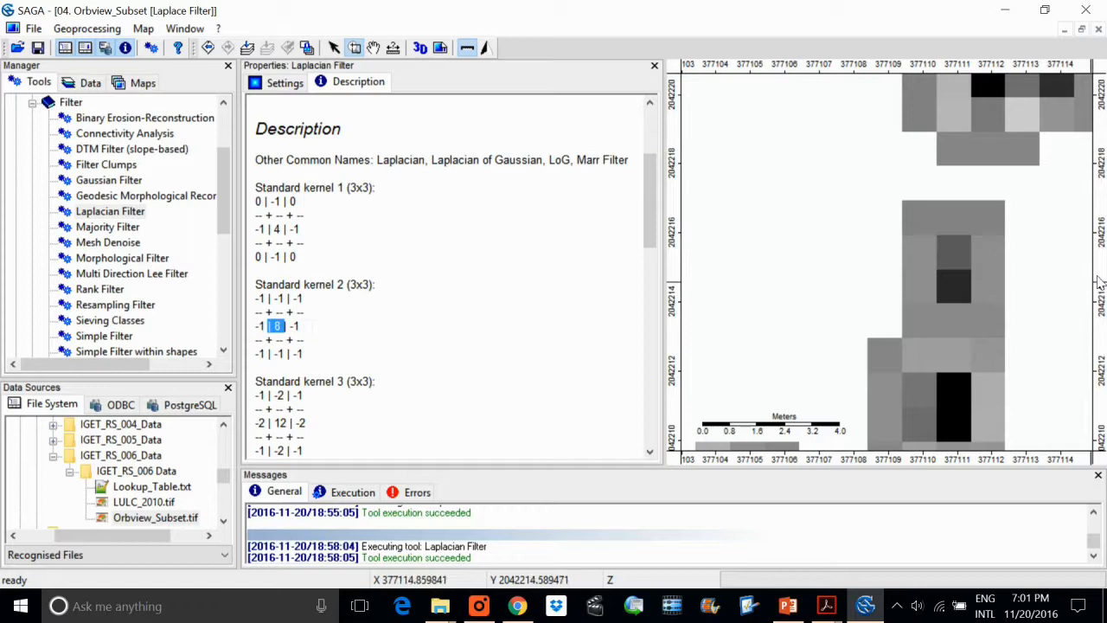
left_click_drag(833, 214, 995, 409)
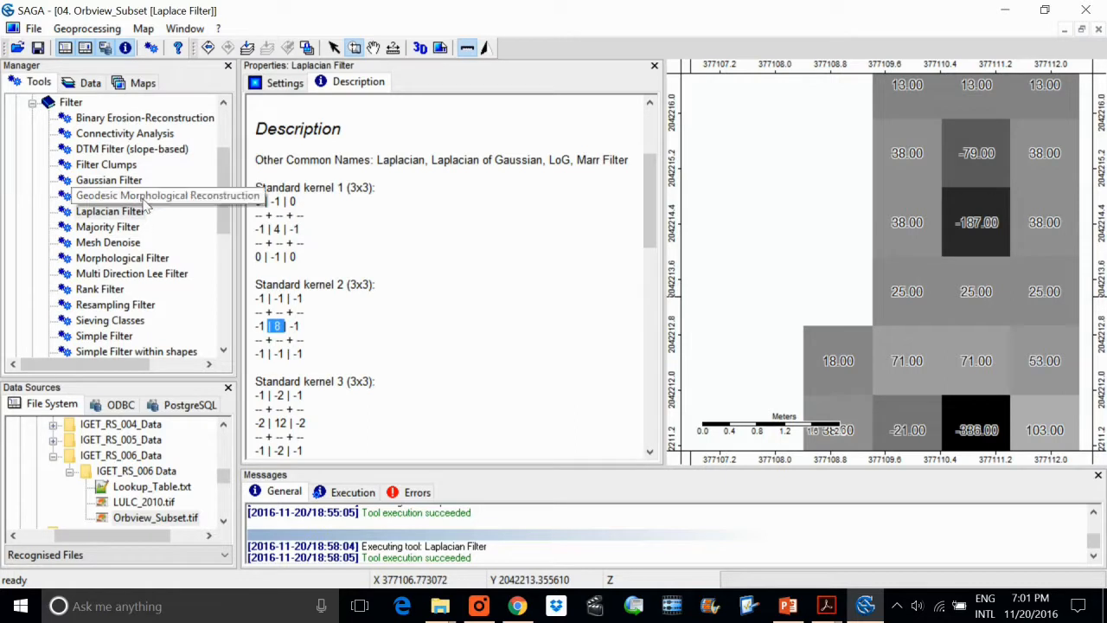
Review the Gaussian Filter's settings and description, and return to the Laplacian Filter description
double_click(113, 182)
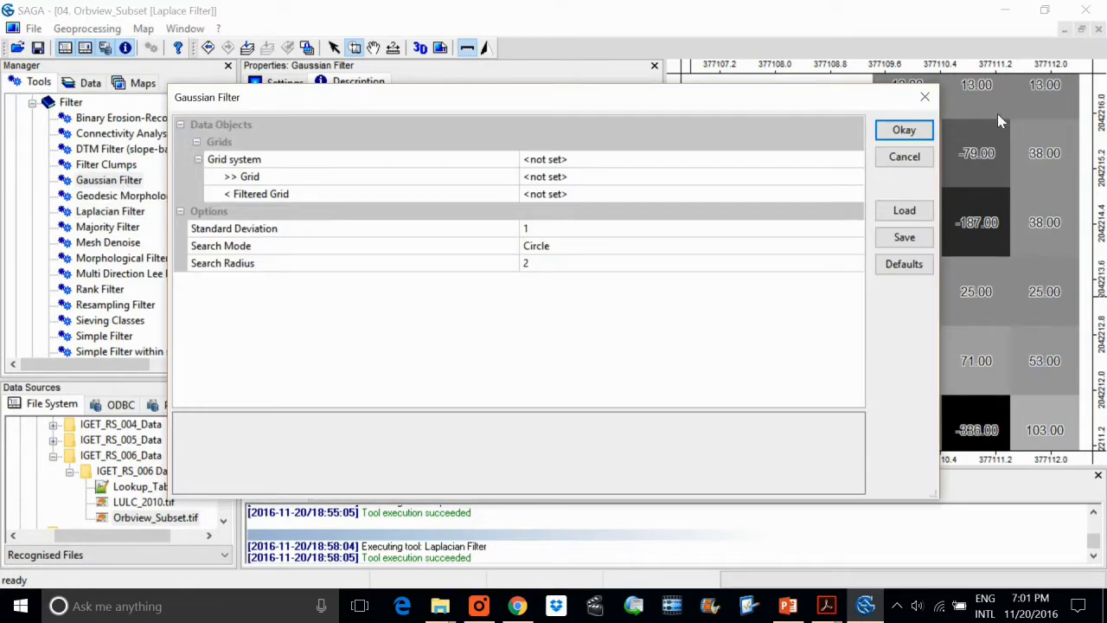
left_click(925, 97)
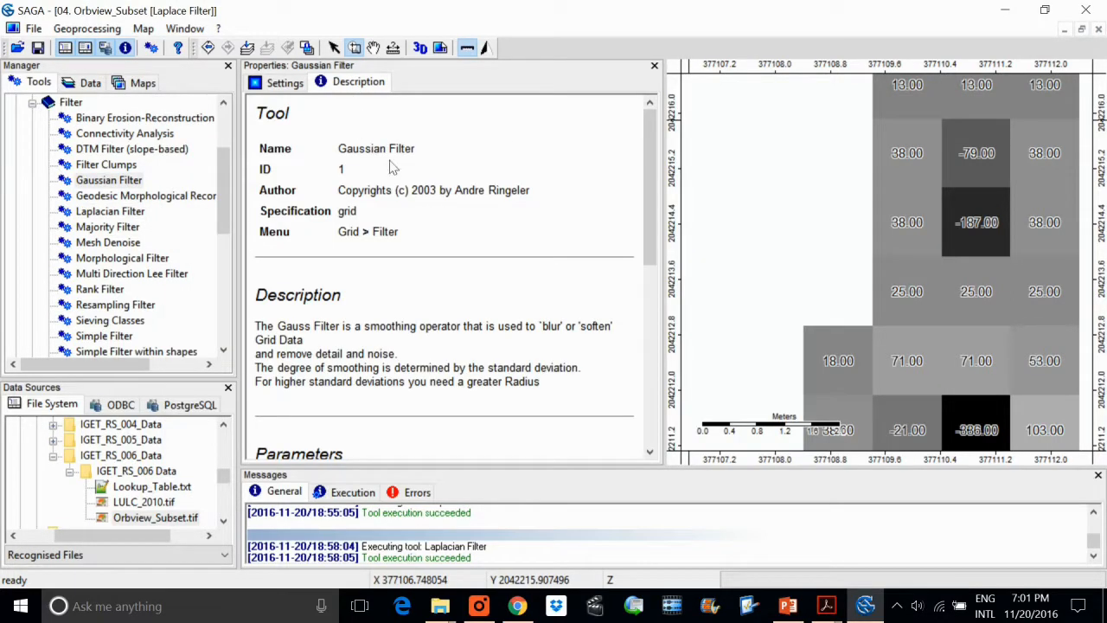
scroll(408, 276, "down", 7)
scroll(415, 282, "down", 3)
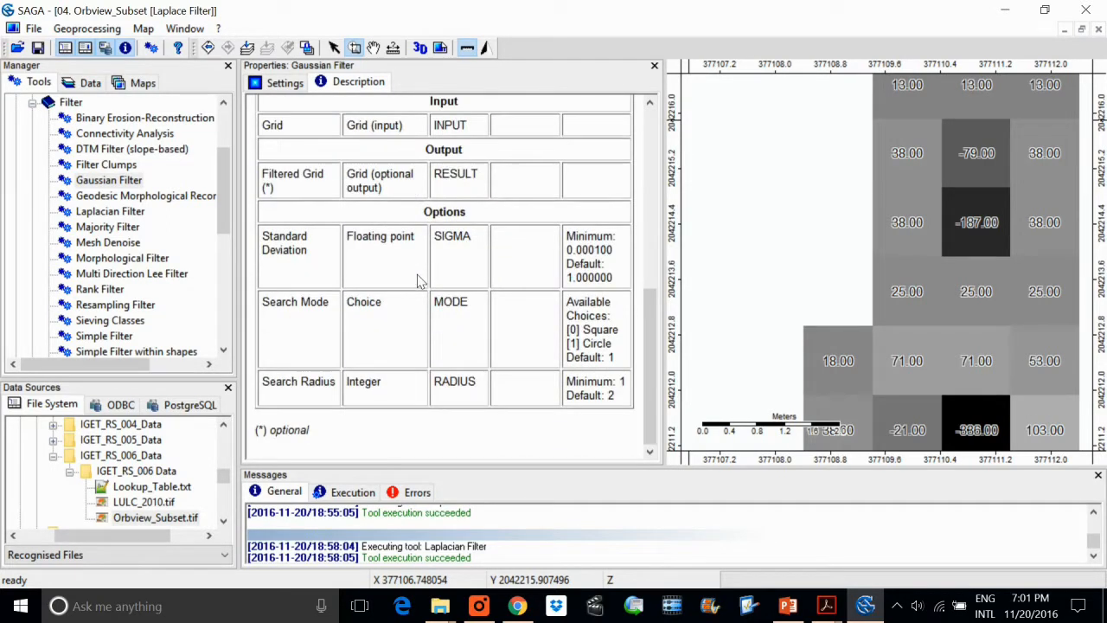
scroll(418, 281, "up", 10)
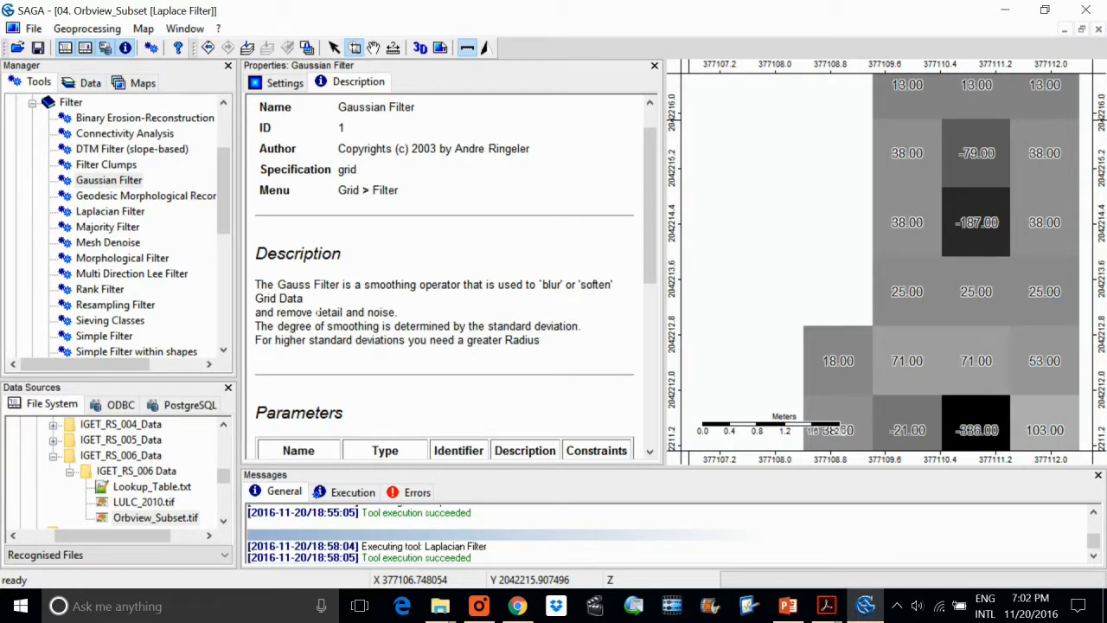
scroll(316, 311, "up", 1)
scroll(134, 247, "down", 2)
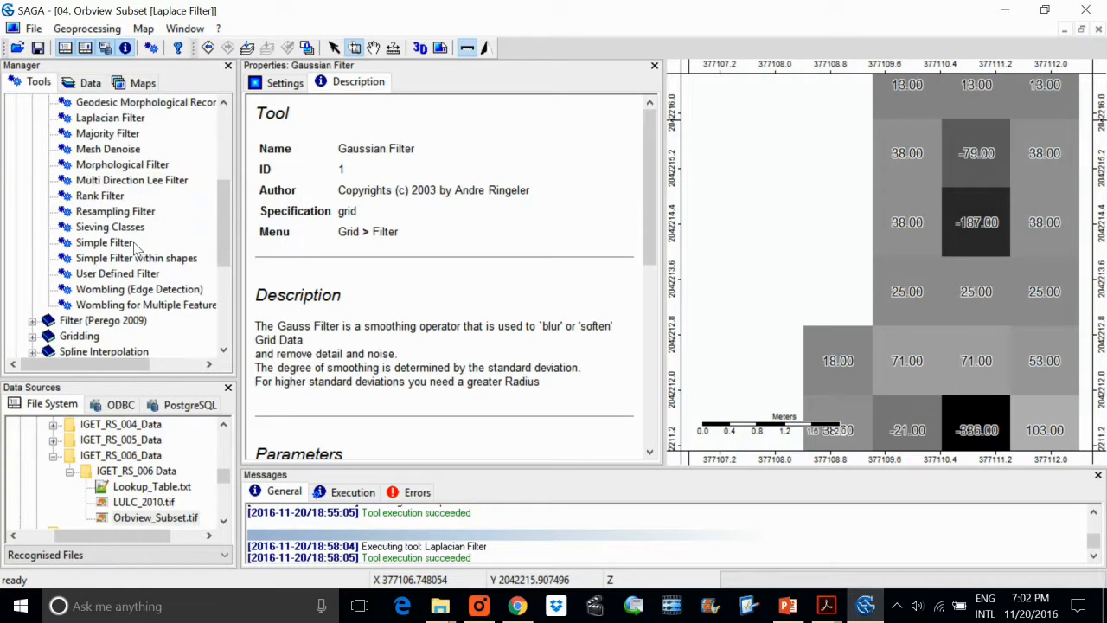
scroll(147, 186, "up", 2)
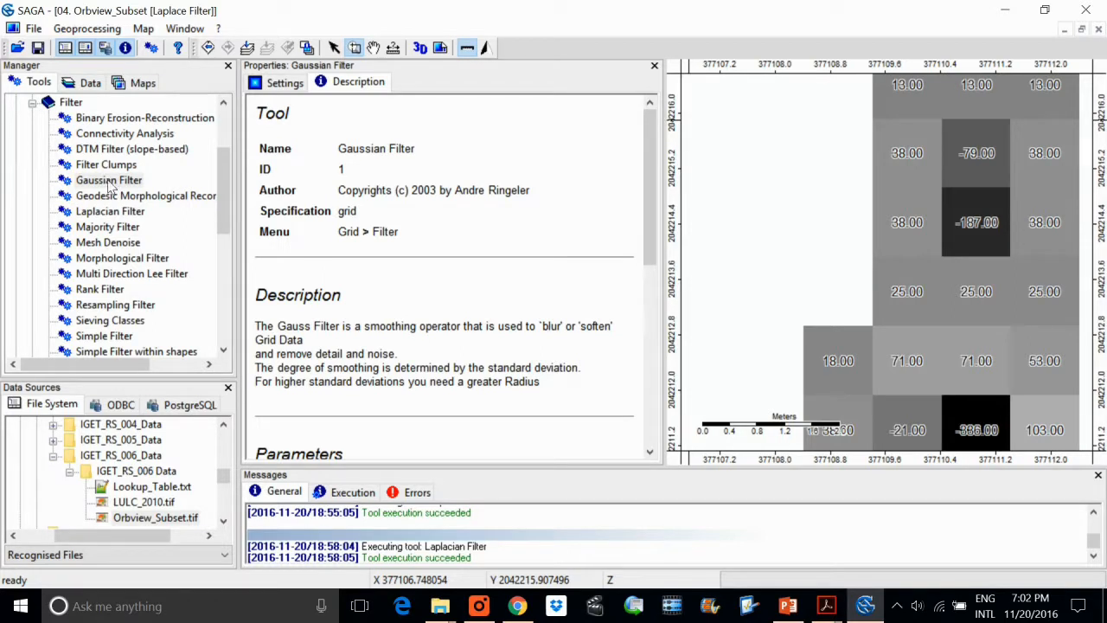
left_click(105, 213)
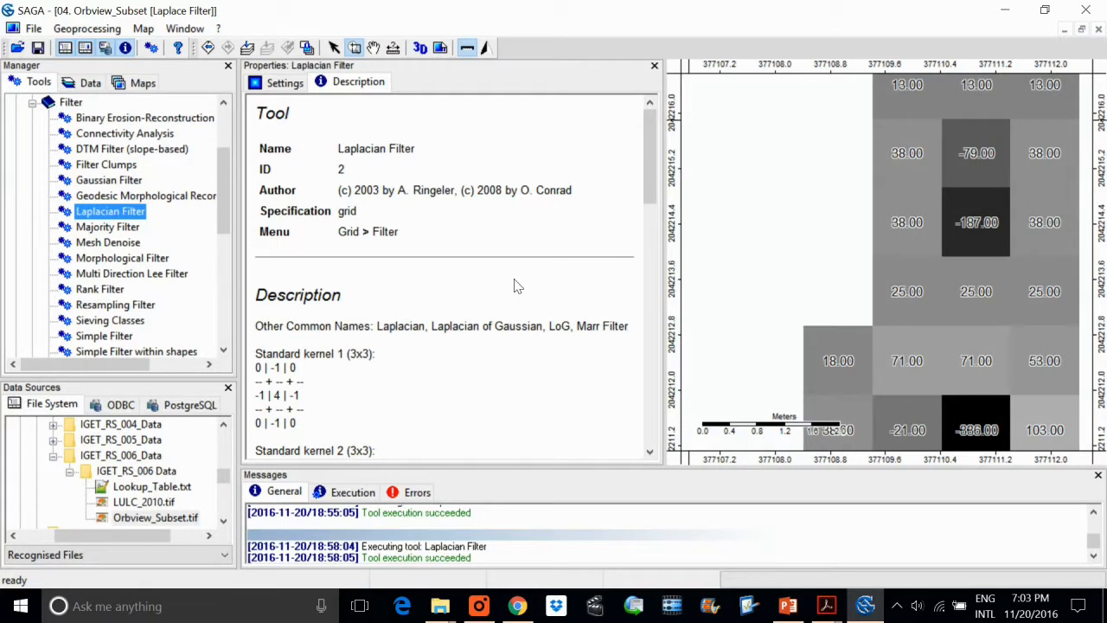
Load LULC_2010.tif from the IGET_RS_006 Data folder with all file types shown, and bring up the list of loaded grids
left_click(38, 31)
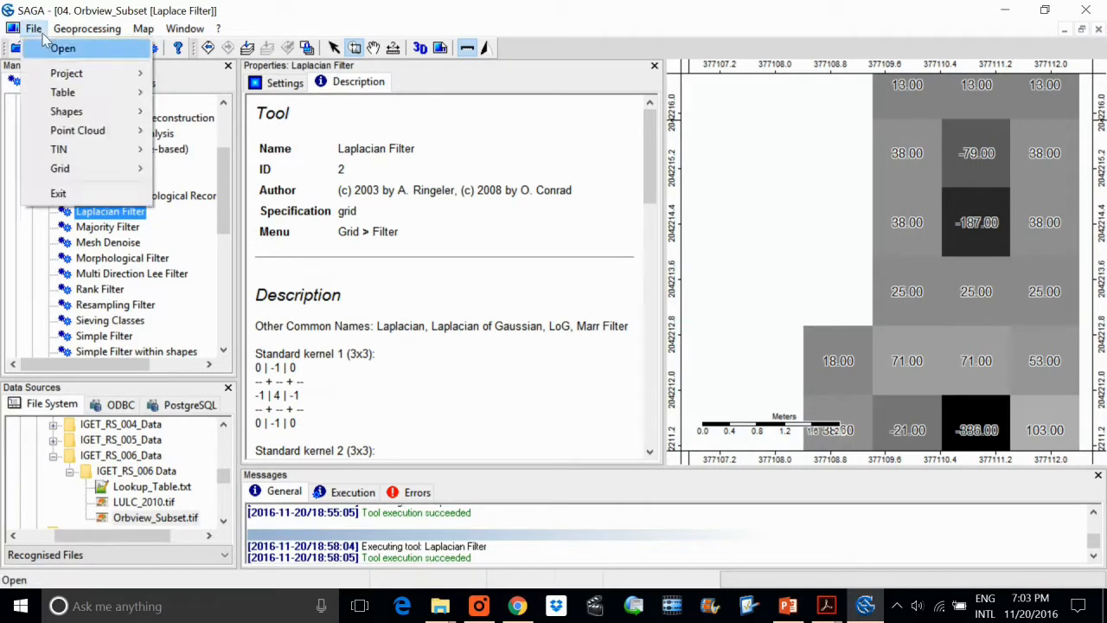
left_click(59, 50)
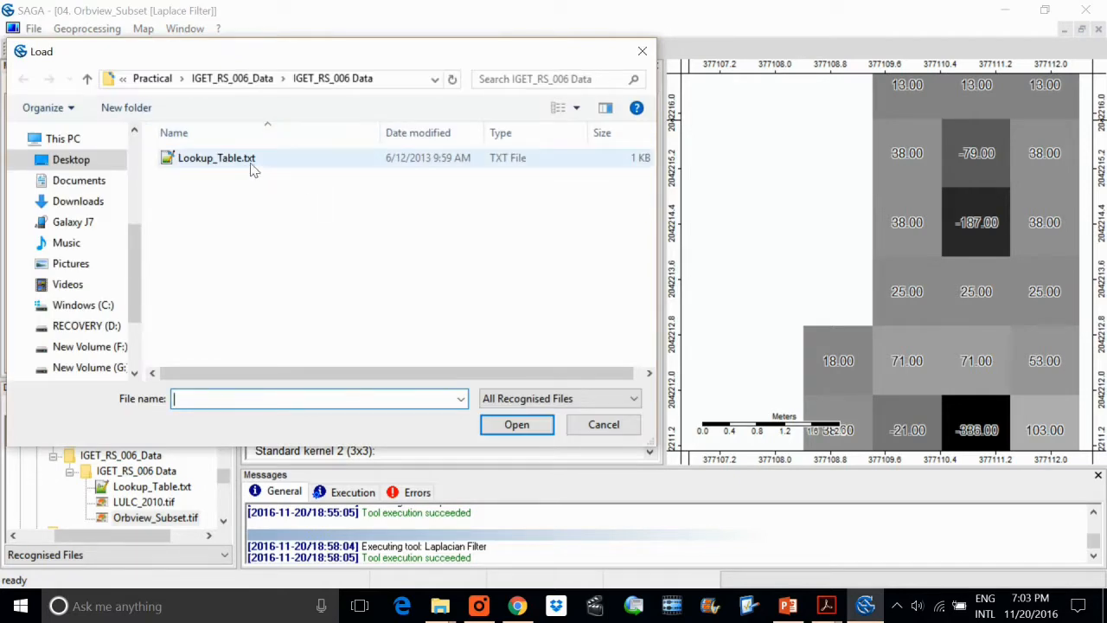
left_click(553, 400)
left_click(491, 515)
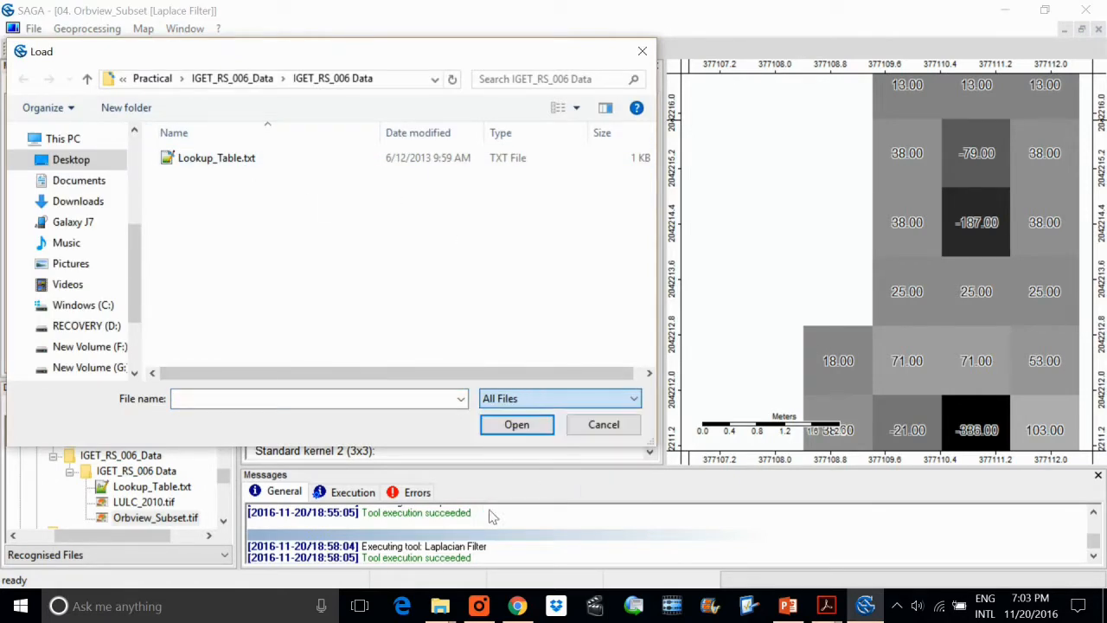
double_click(232, 178)
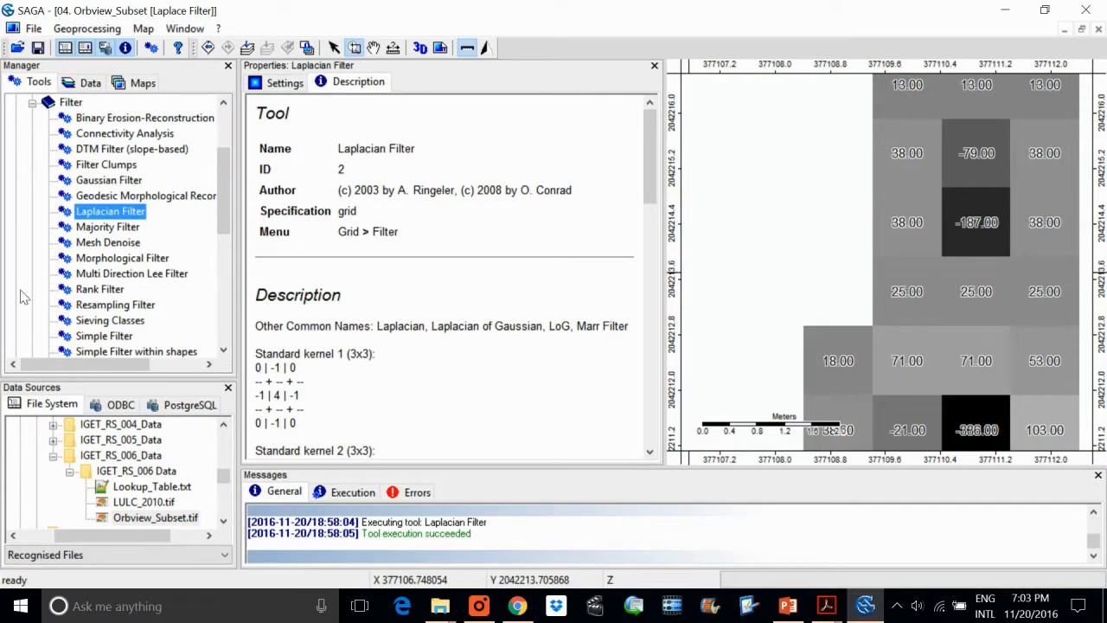
left_click(89, 83)
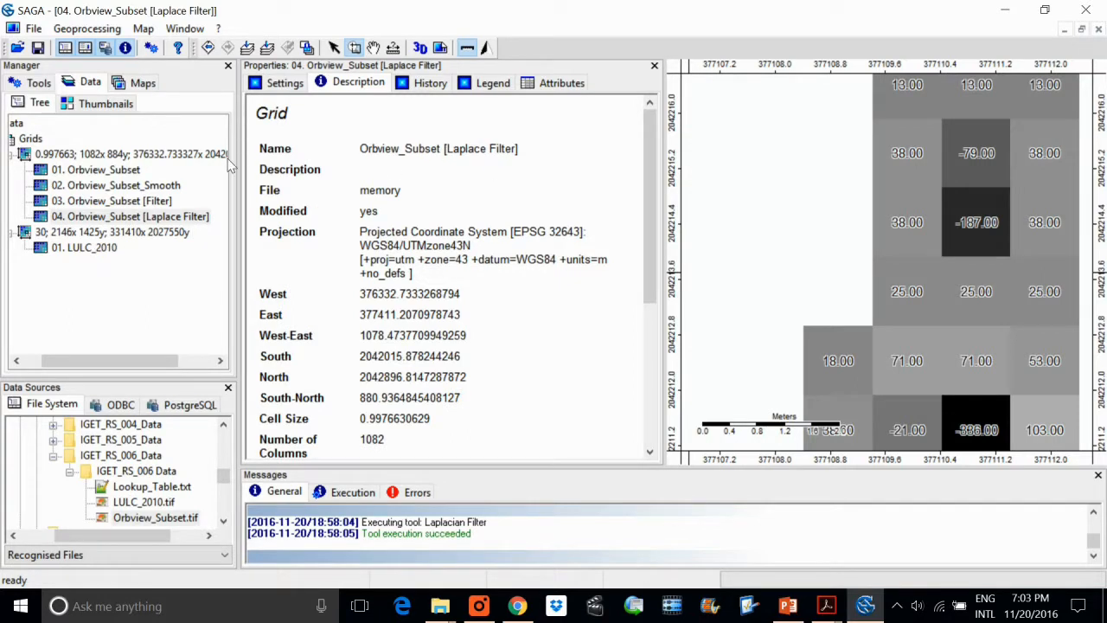
left_click(134, 219)
double_click(134, 219)
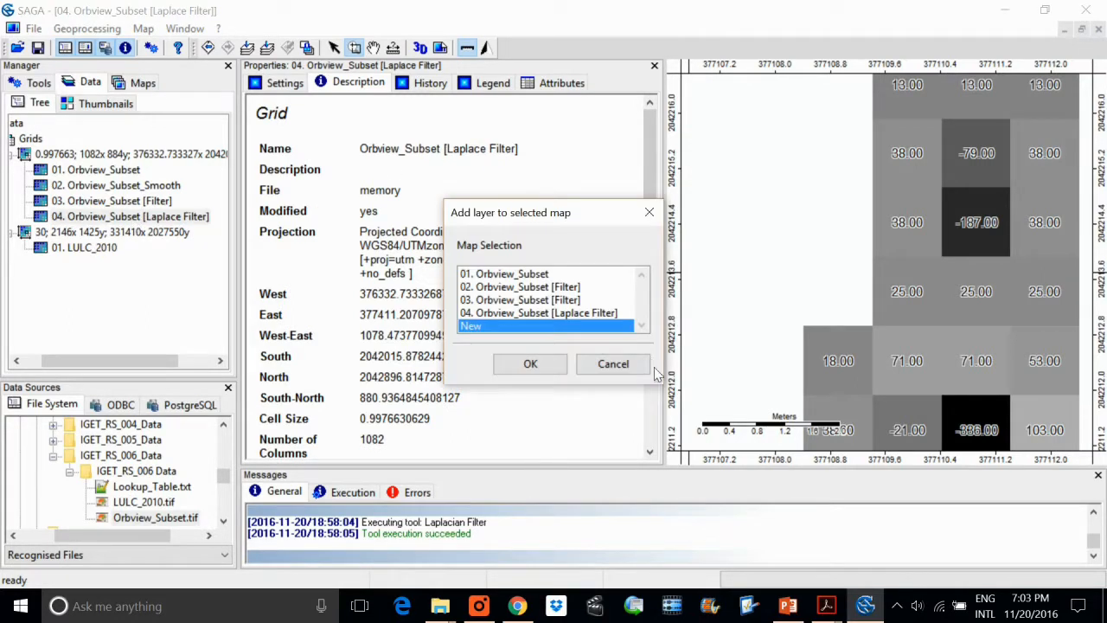
left_click(605, 367)
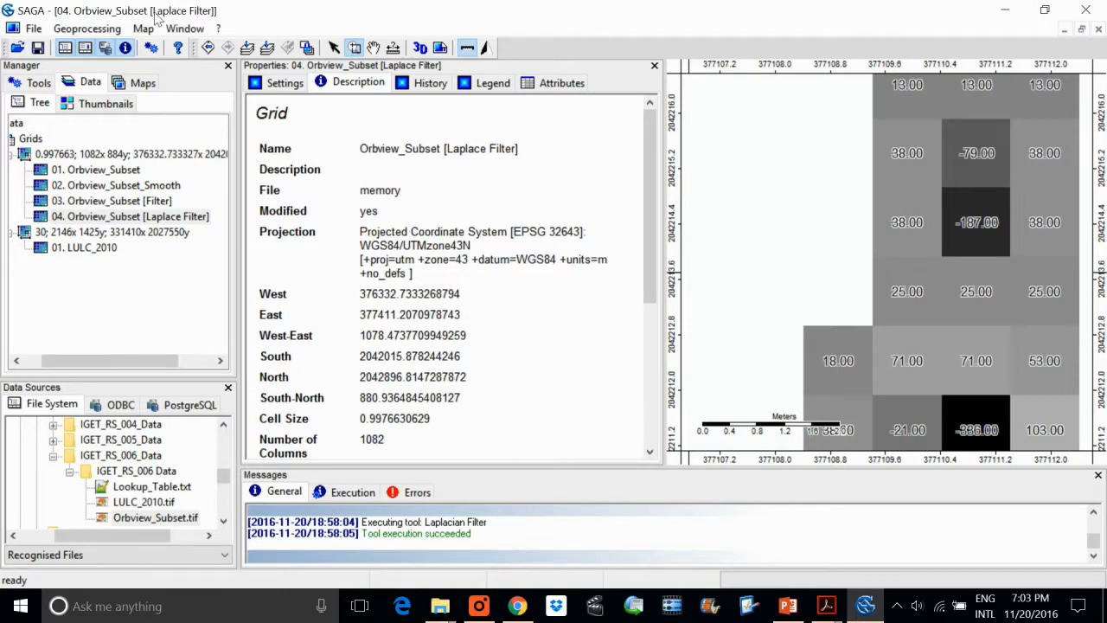
Close all open map windows, without adding the Laplace filter grid to any map
left_click(187, 29)
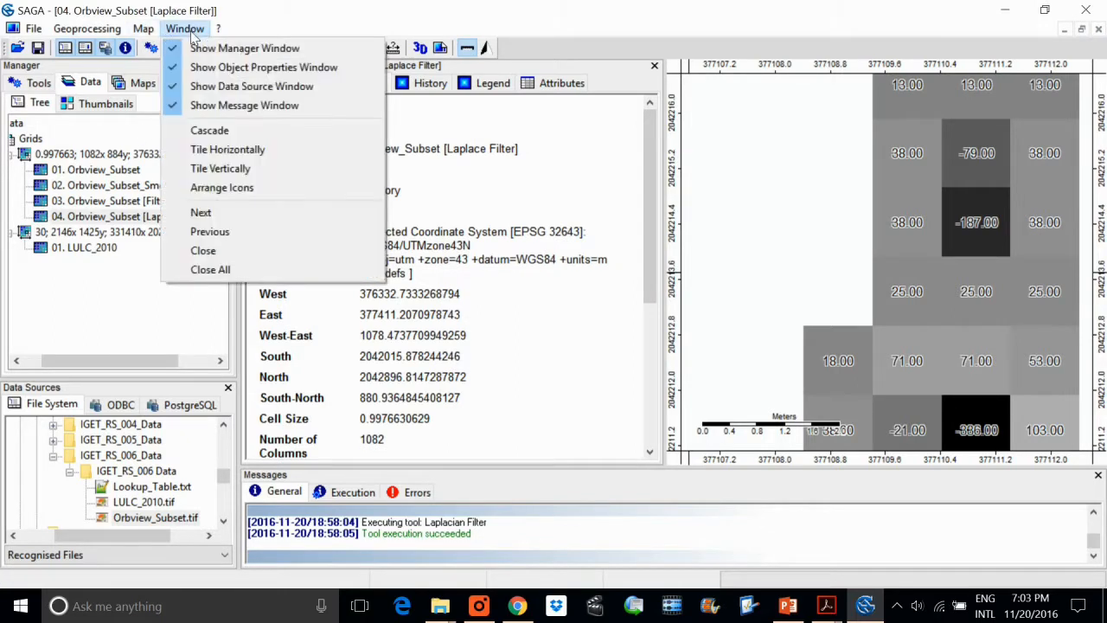
left_click(226, 270)
double_click(149, 216)
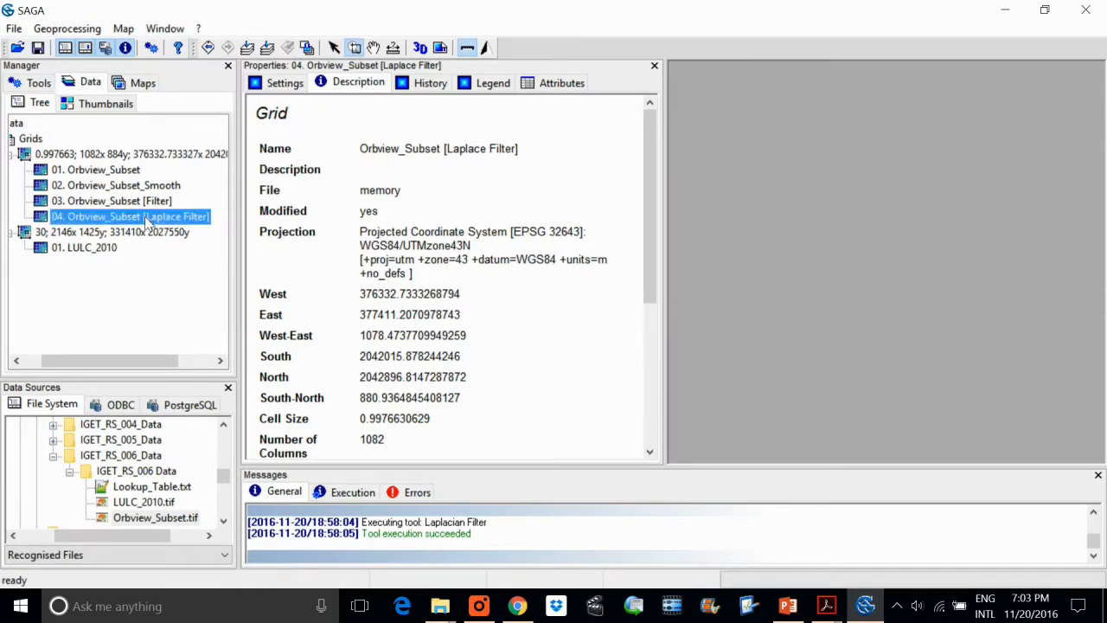
left_click(649, 212)
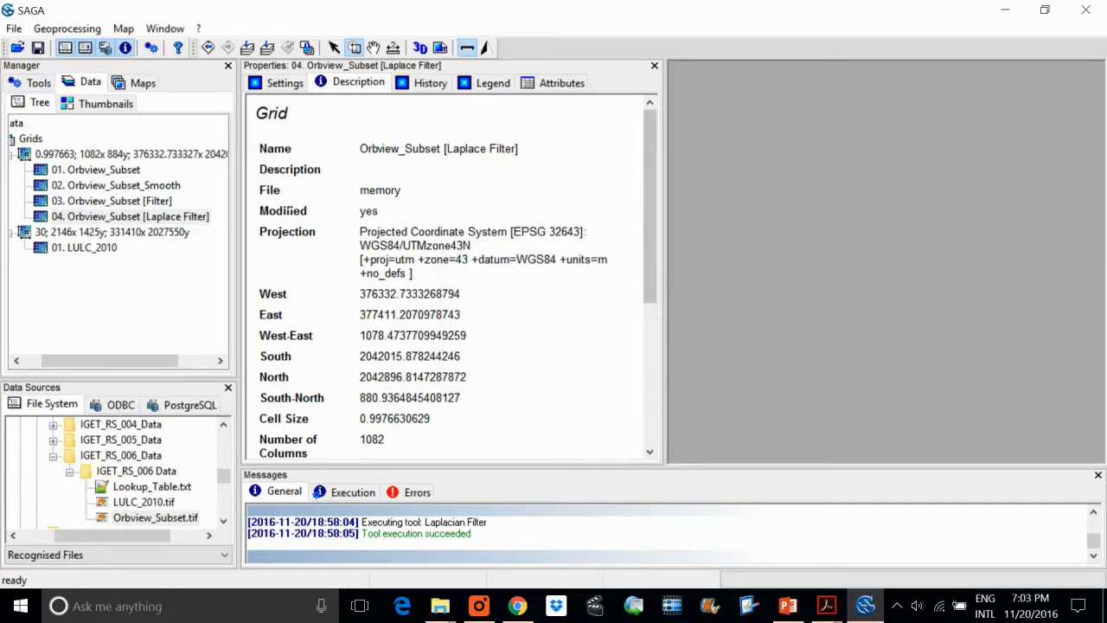
Display the 01. LULC_2010 grid in a new map and show its legend
double_click(100, 248)
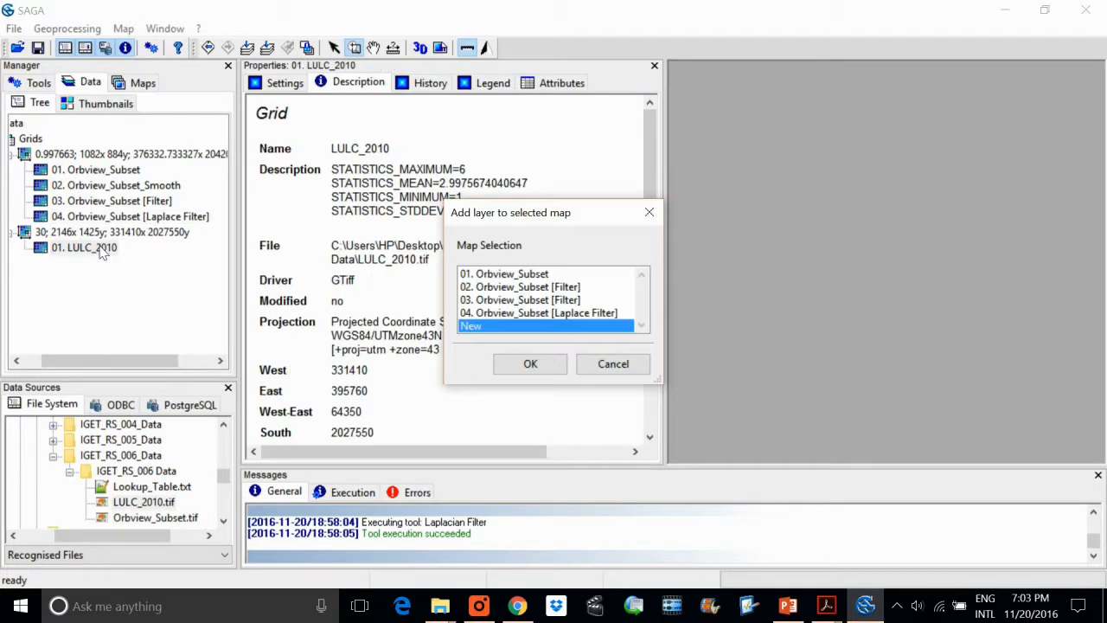
left_click(531, 364)
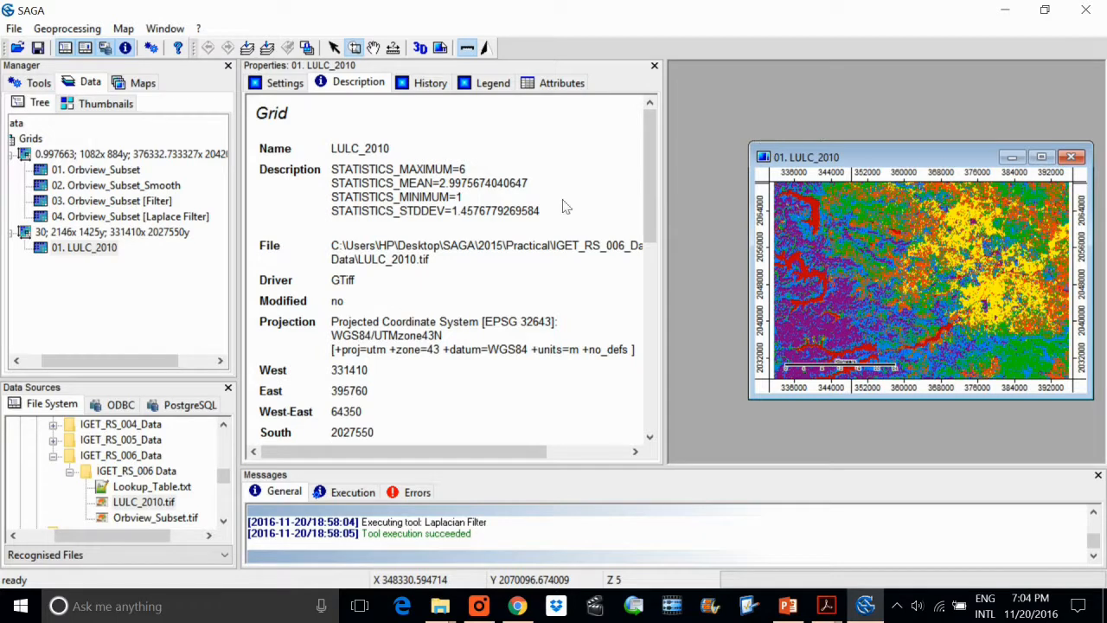
left_click(536, 91)
left_click(489, 85)
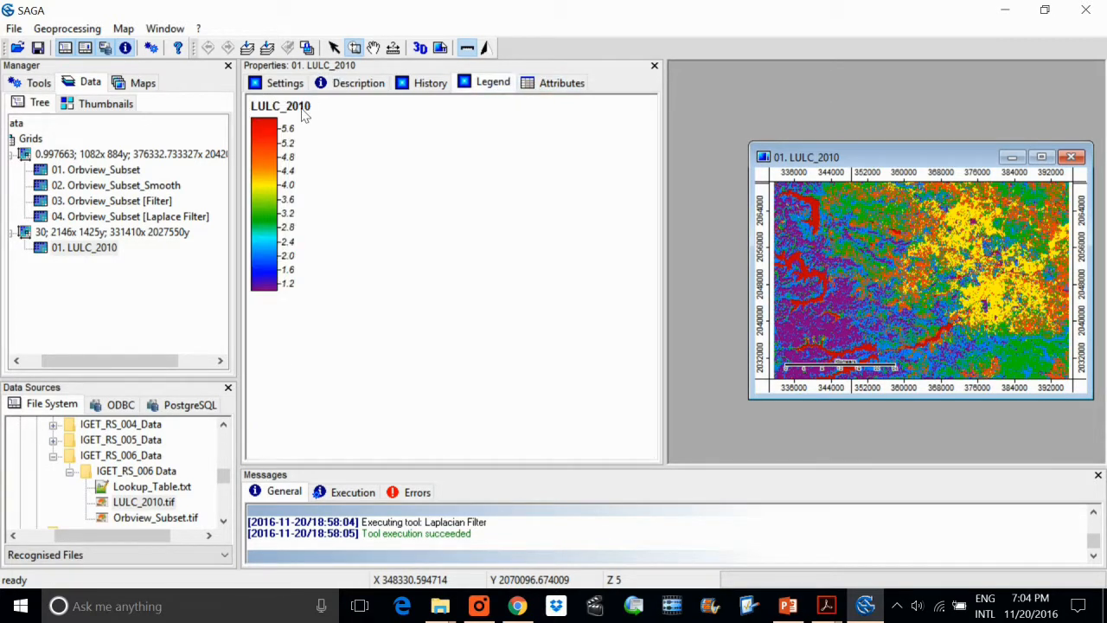
Set the color type of the LULC_2010 grid to Lookup Table in its display settings
left_click(352, 83)
left_click(295, 84)
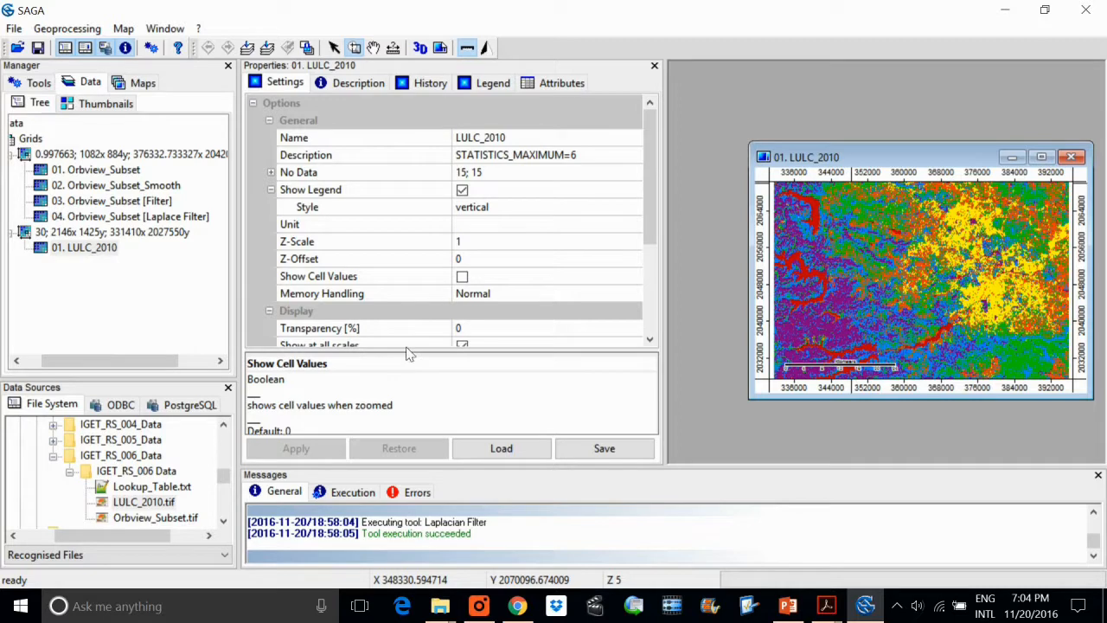
left_click_drag(359, 360, 361, 406)
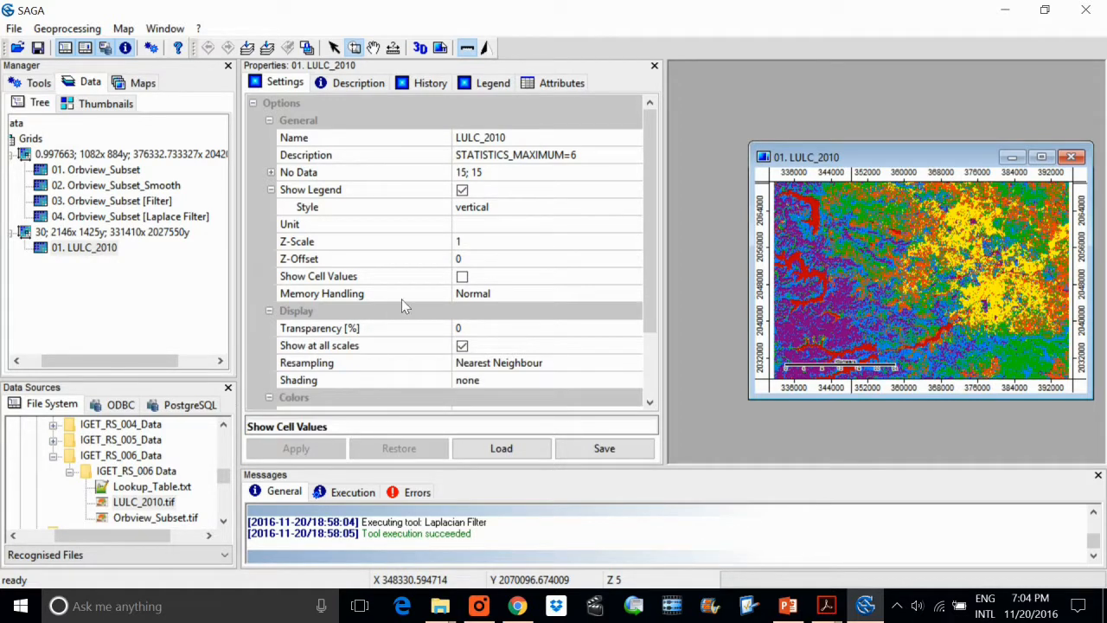
scroll(458, 243, "down", 2)
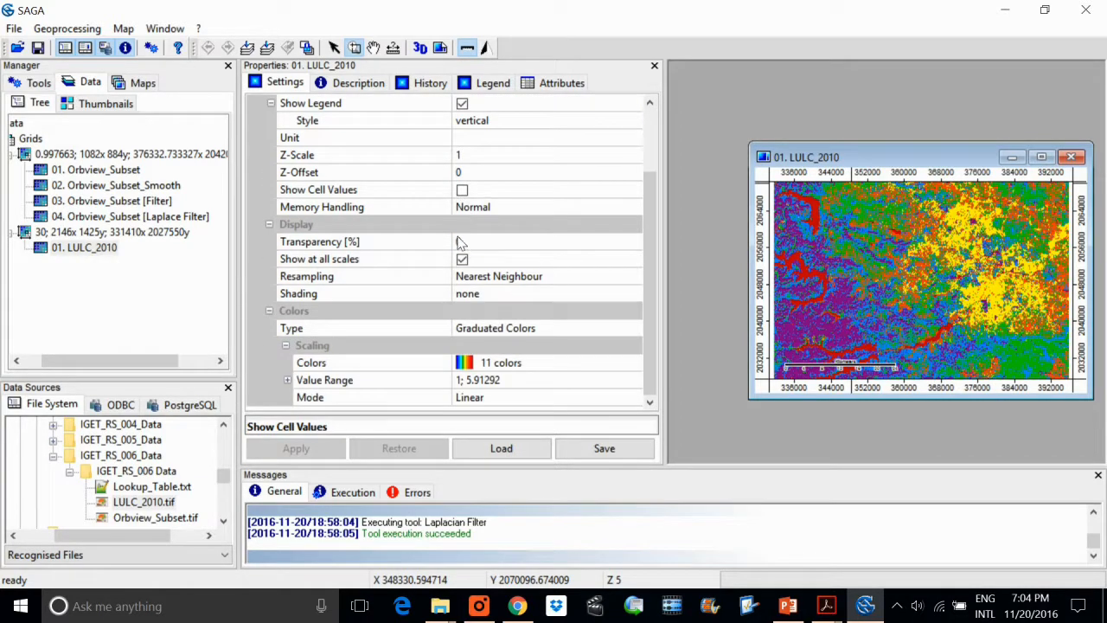
scroll(465, 198, "up", 2)
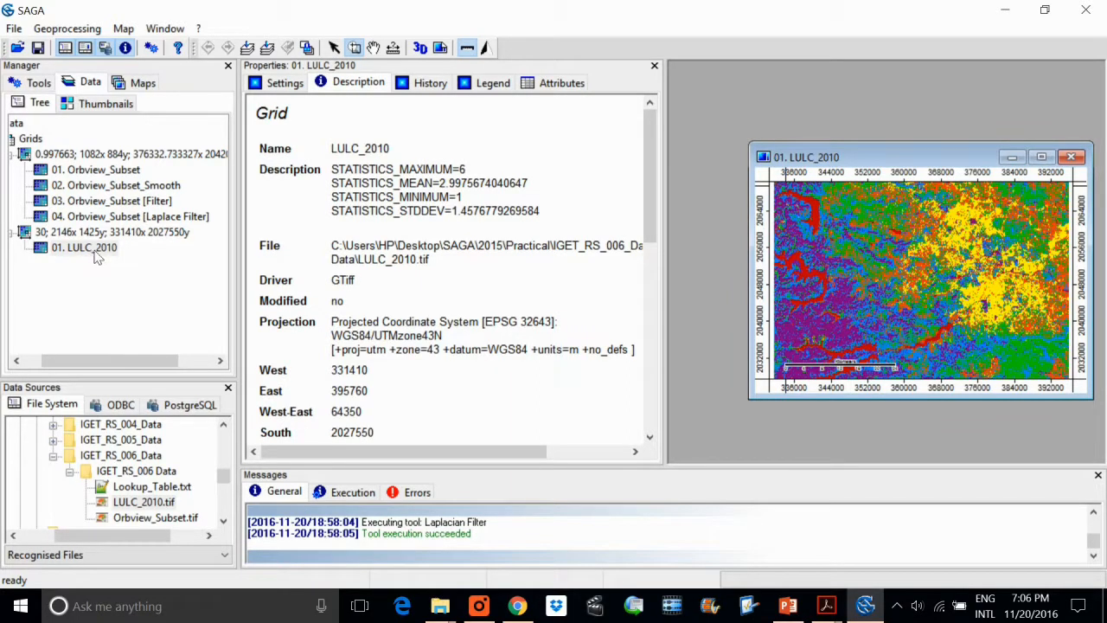
left_click(299, 82)
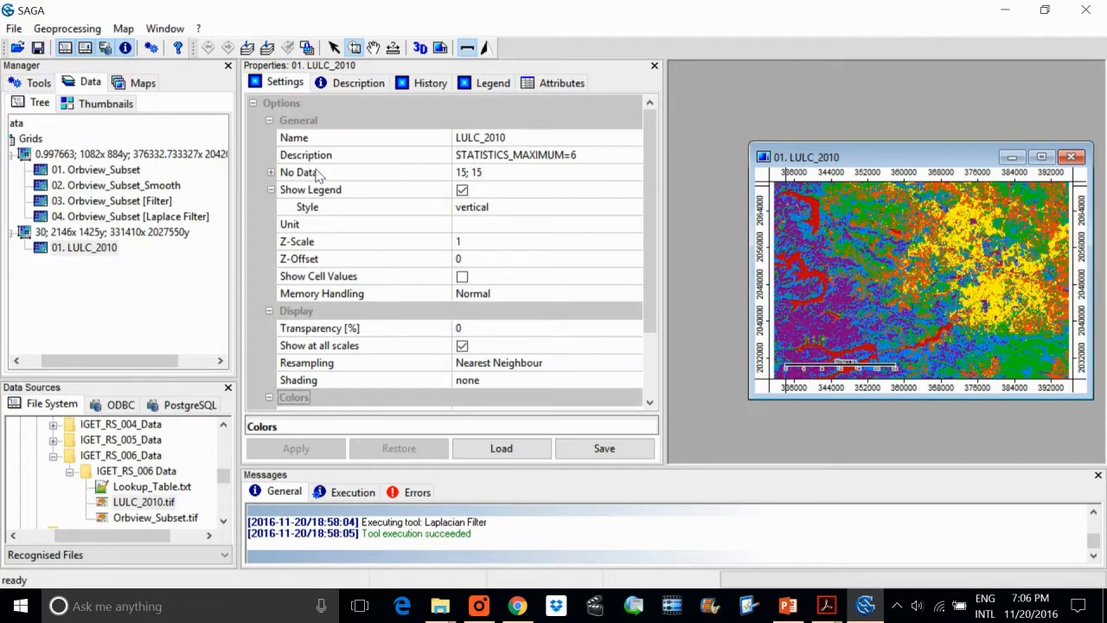
scroll(554, 309, "down", 2)
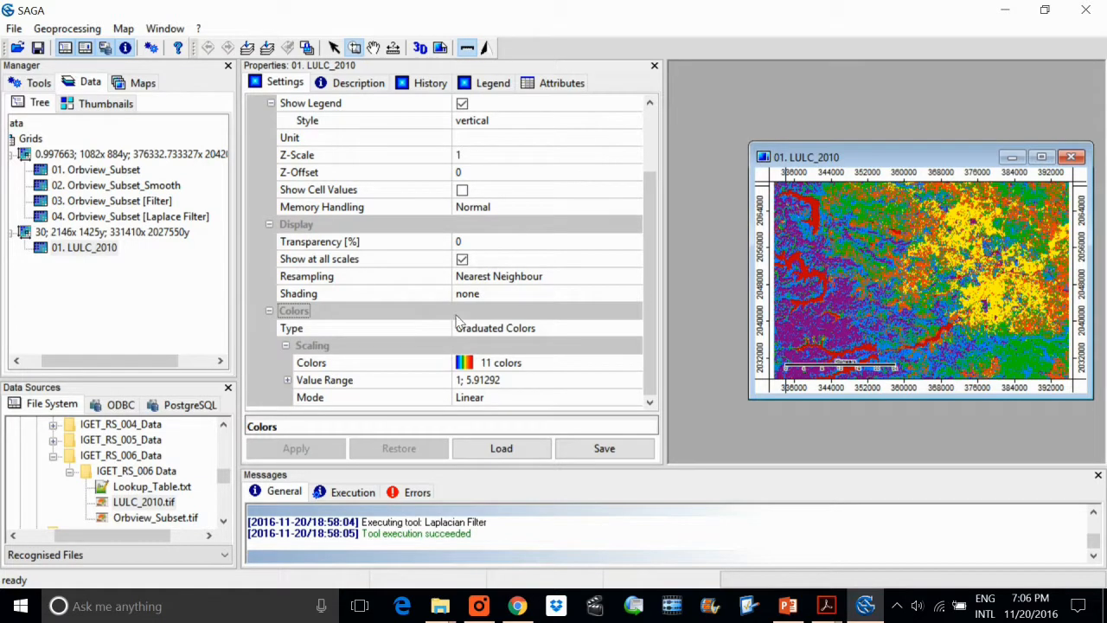
left_click(564, 331)
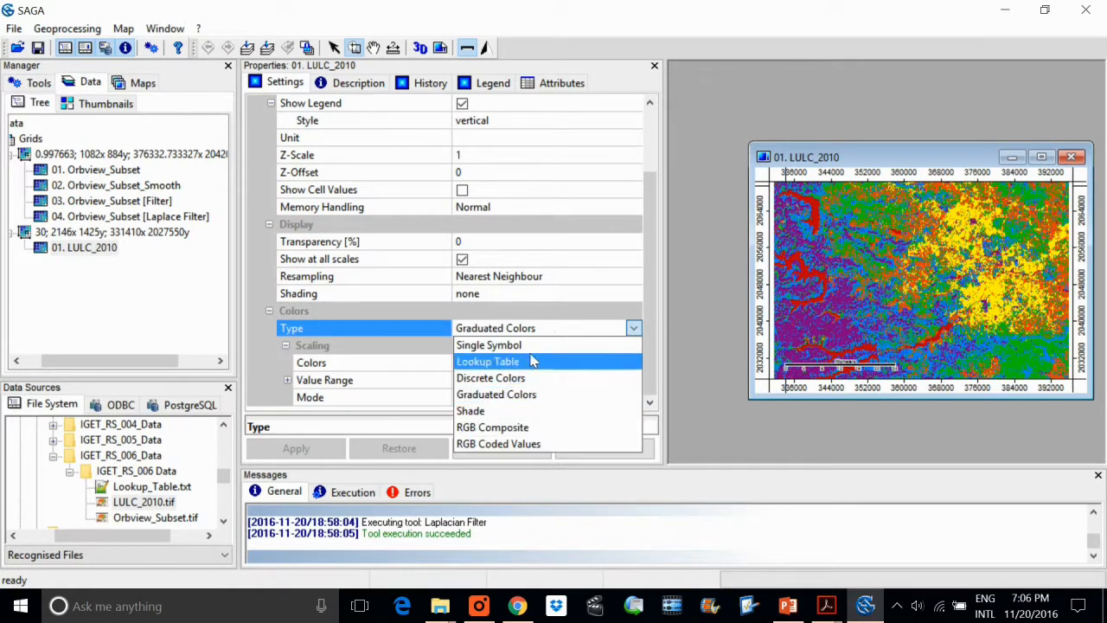
left_click(500, 362)
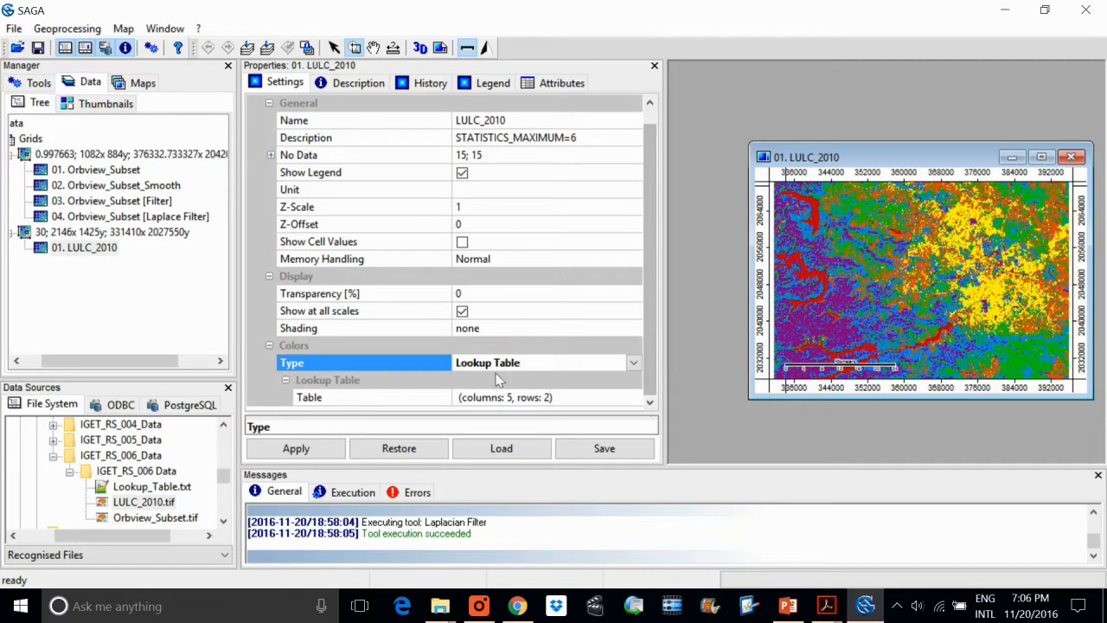
Load Lookup_Table.txt as the LULC_2010 grid's color lookup table and apply the changed settings
left_click(484, 402)
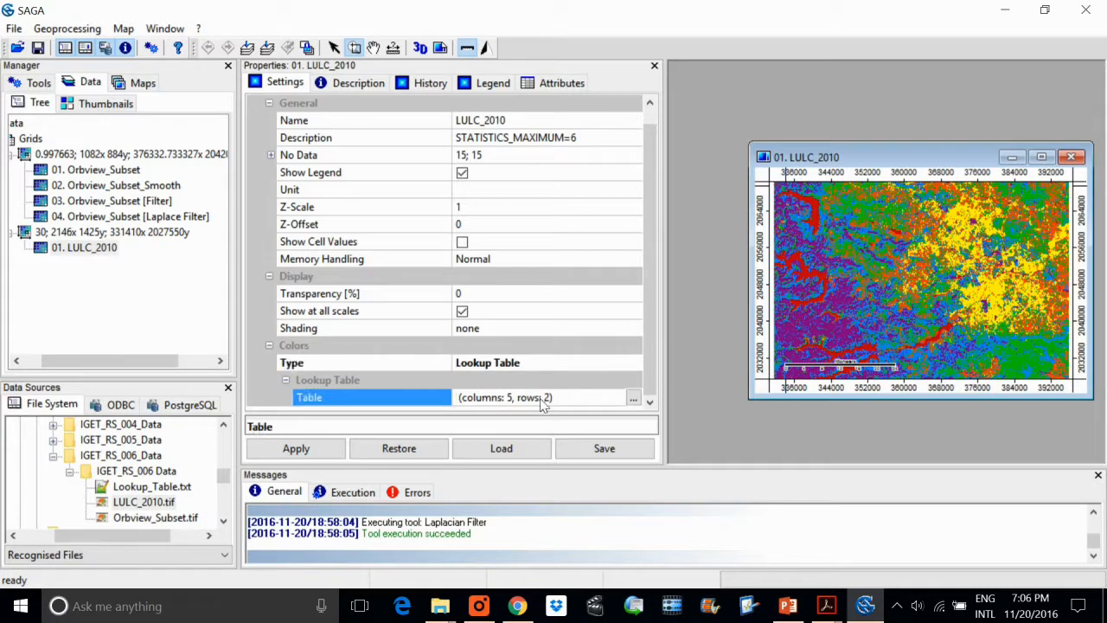
left_click(640, 398)
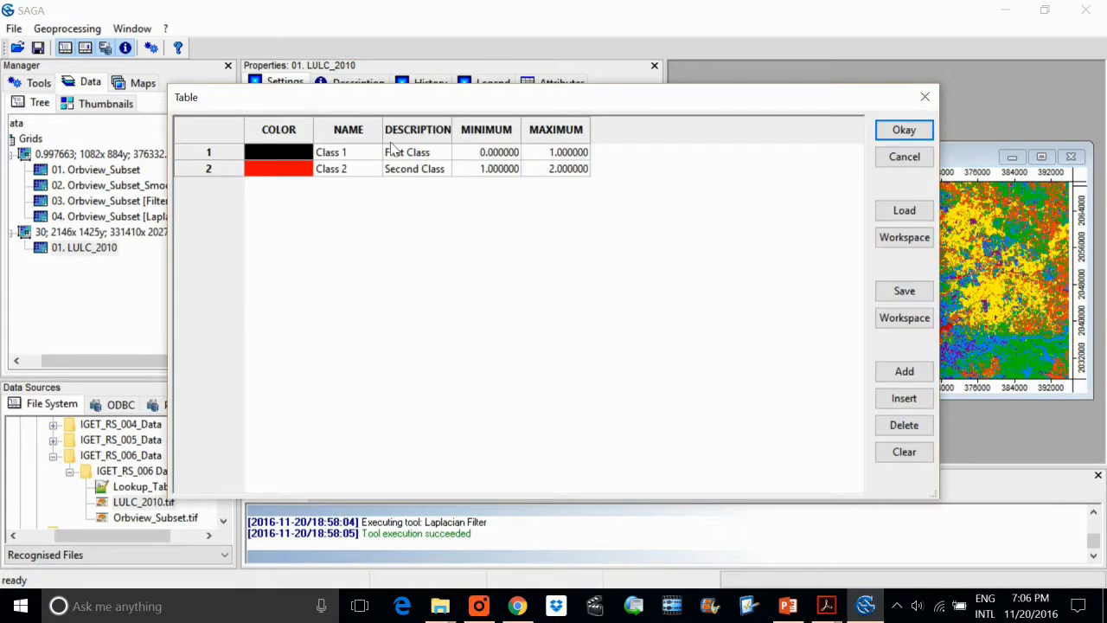
left_click(900, 210)
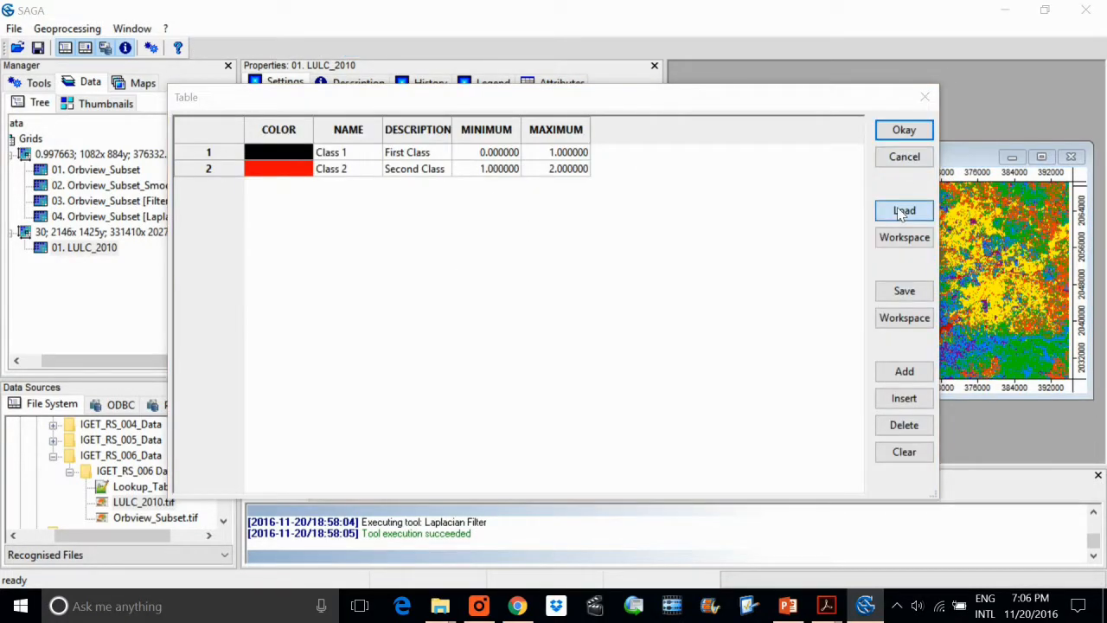
double_click(381, 248)
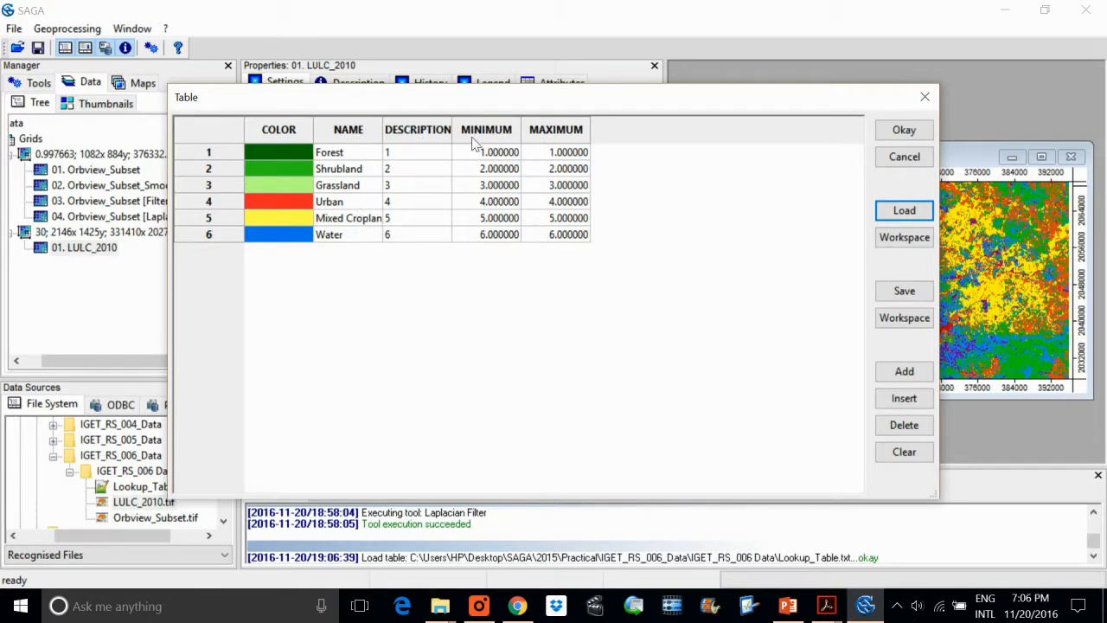
left_click(904, 131)
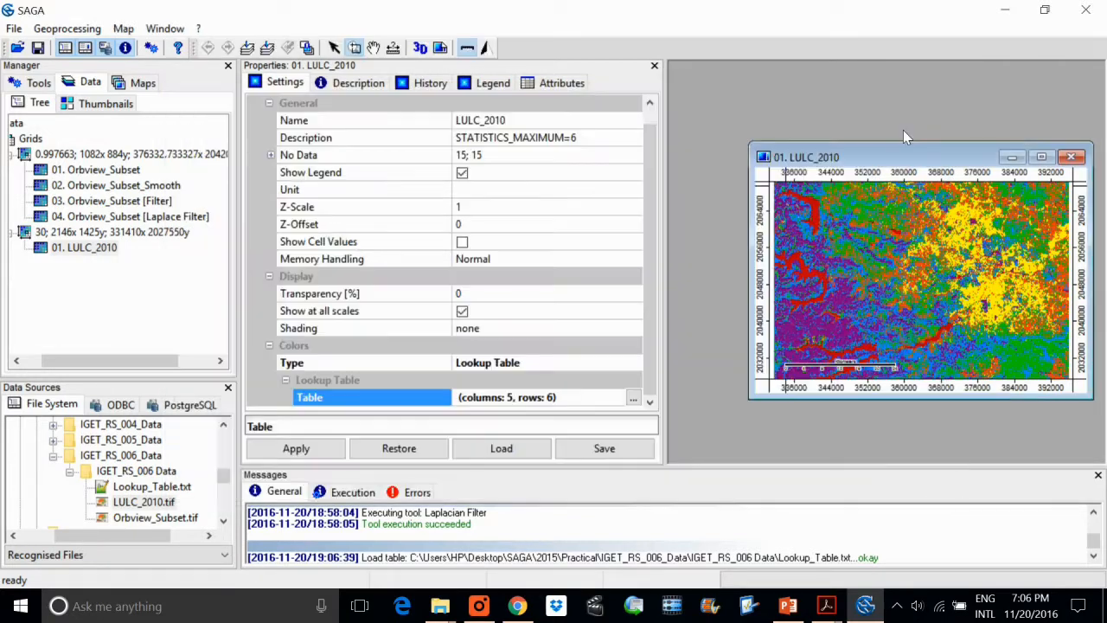
left_click(300, 455)
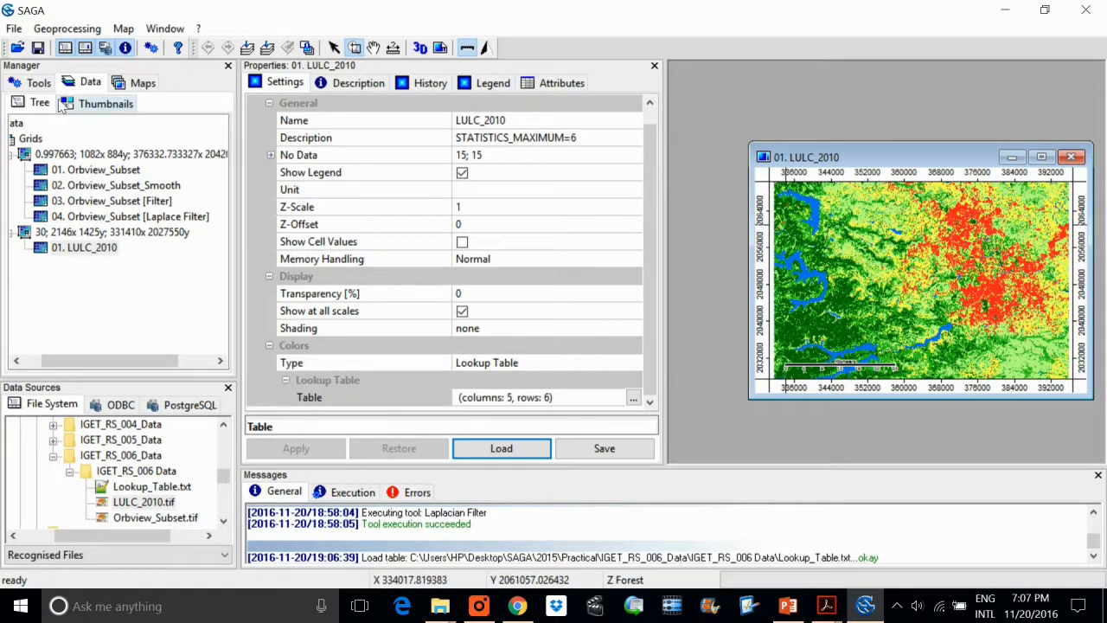
Open the Majority Filter tool and choose the 30; 2146x 1425y grid system with 01. LULC_2010 as the input grid
left_click(19, 87)
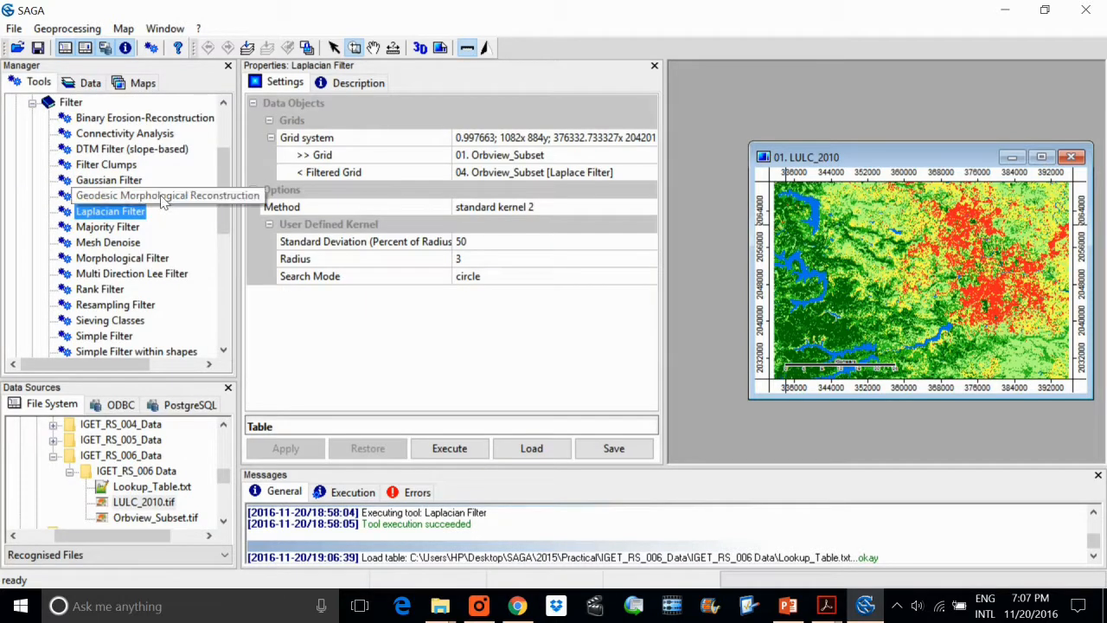
scroll(124, 353, "down", 1)
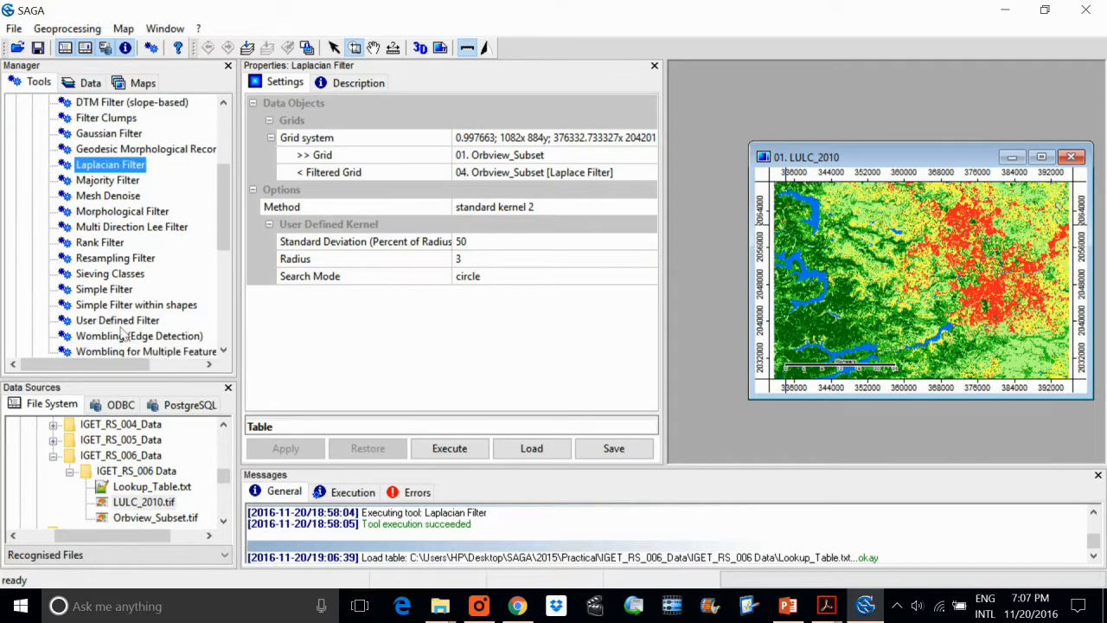
double_click(99, 182)
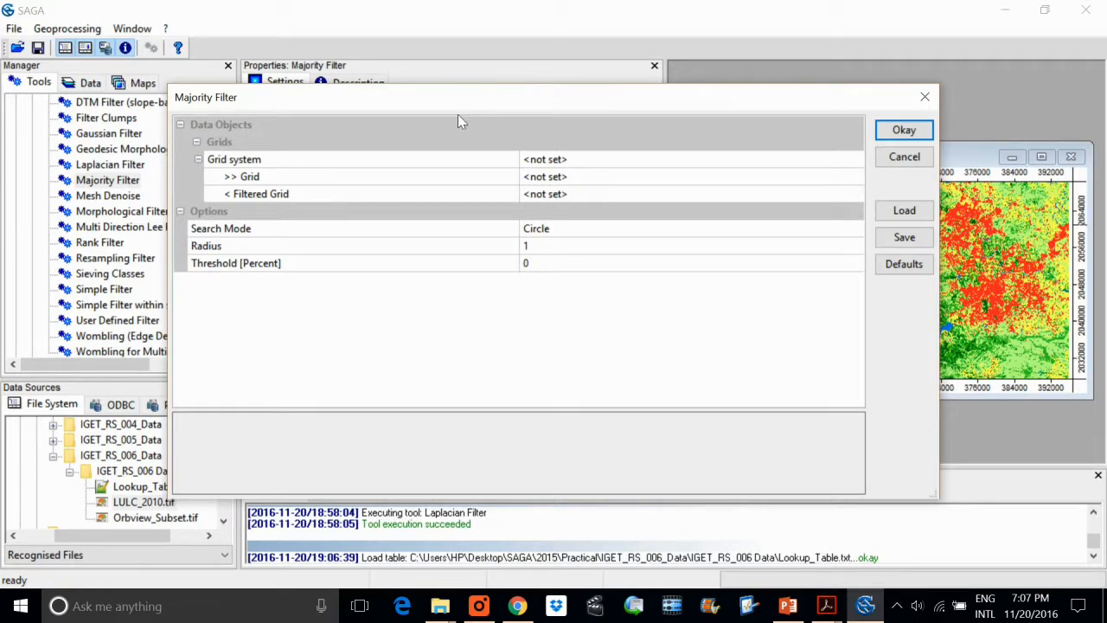
left_click(595, 160)
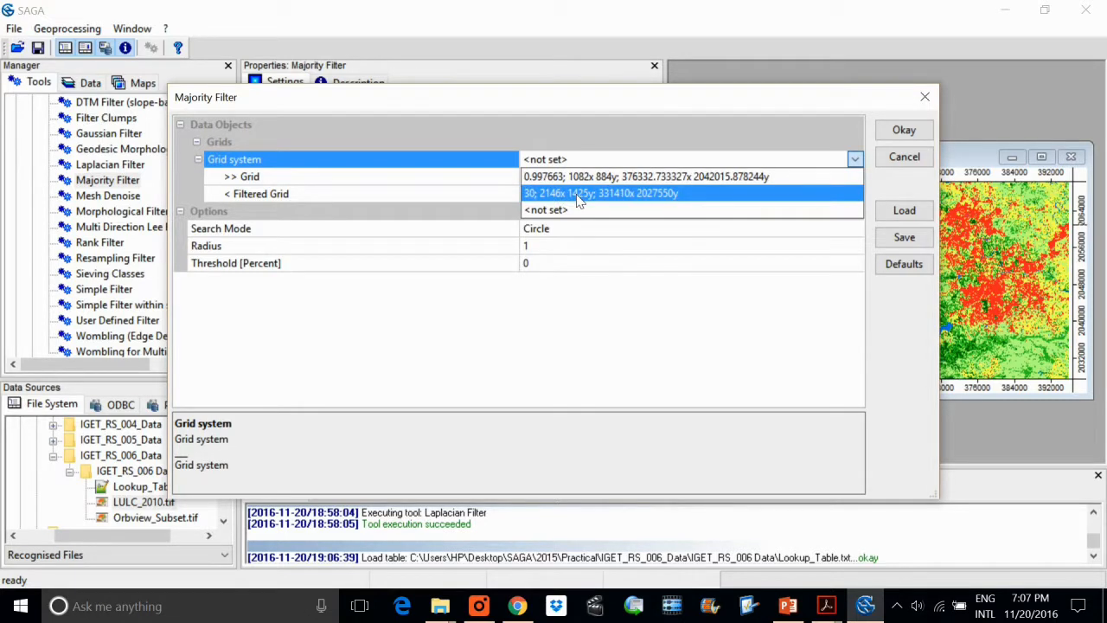
left_click(579, 195)
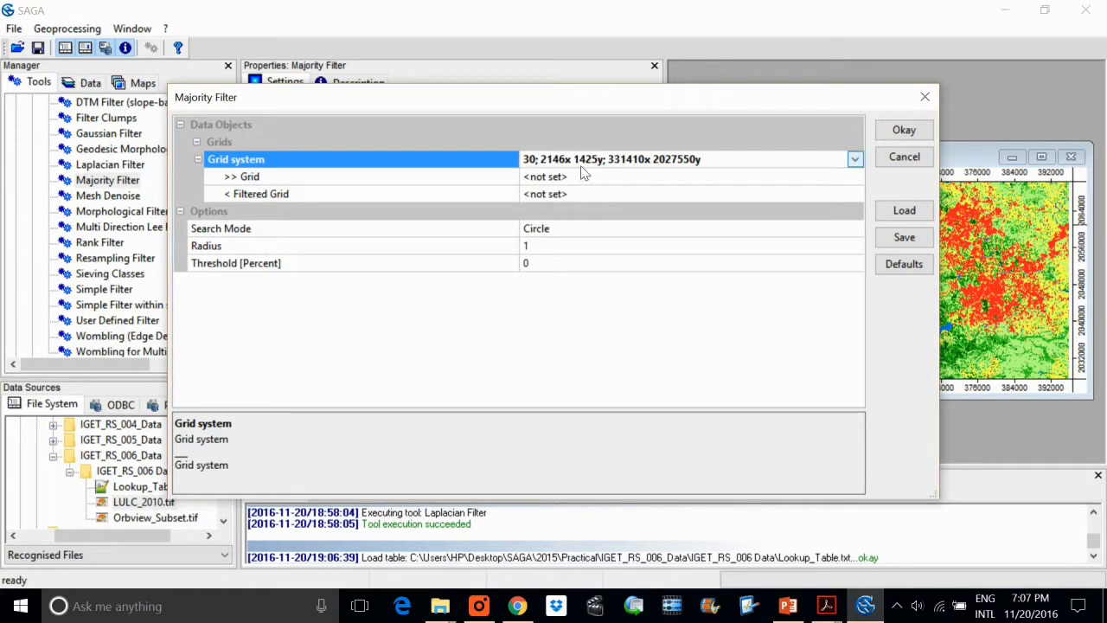
left_click(583, 178)
left_click(571, 194)
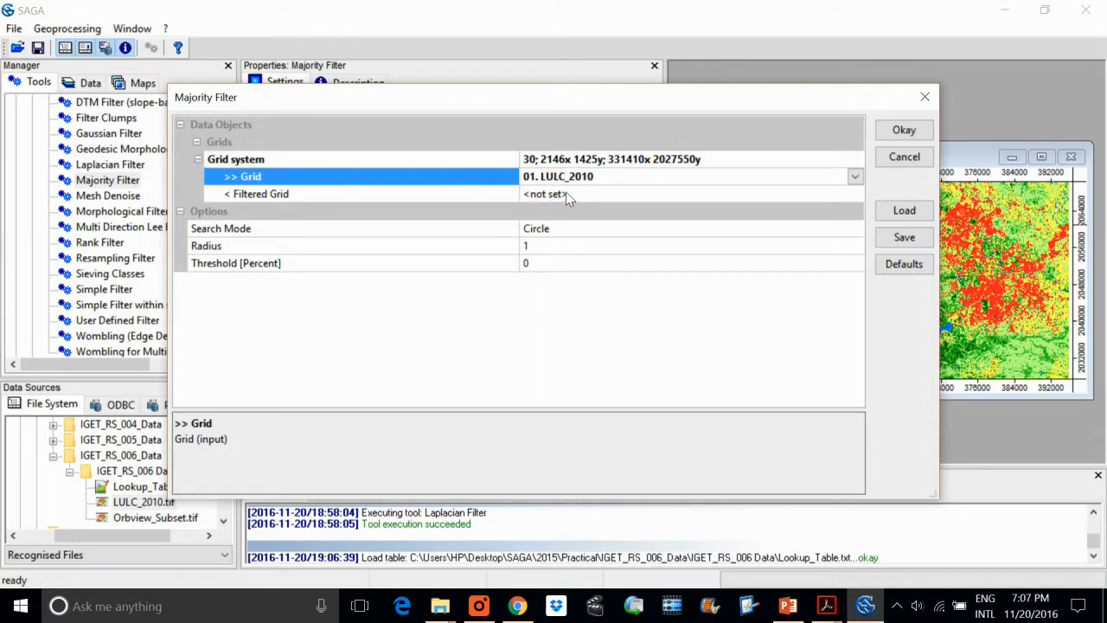
Run the Majority Filter with a newly created filtered grid as output and the search mode set to Square
left_click(568, 196)
left_click(568, 196)
left_click(560, 226)
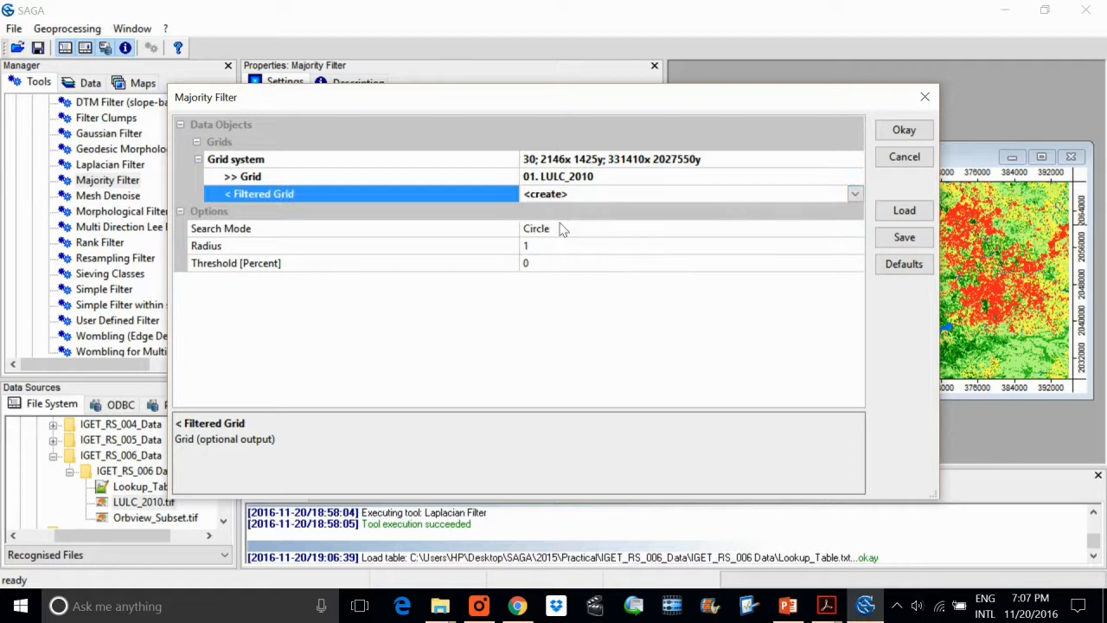
left_click(567, 230)
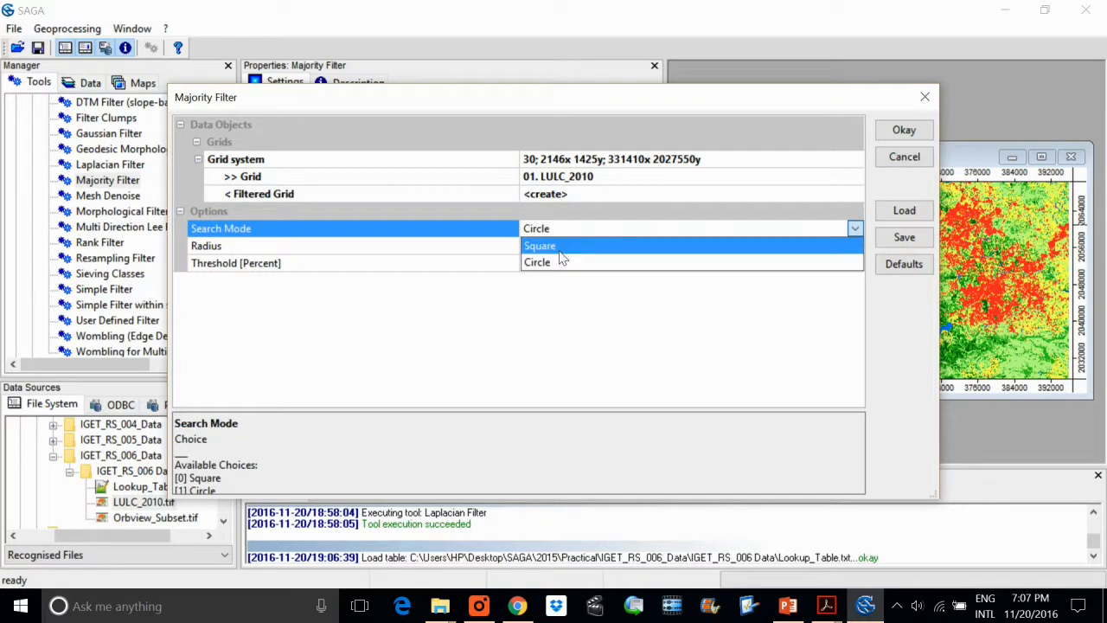
left_click(559, 251)
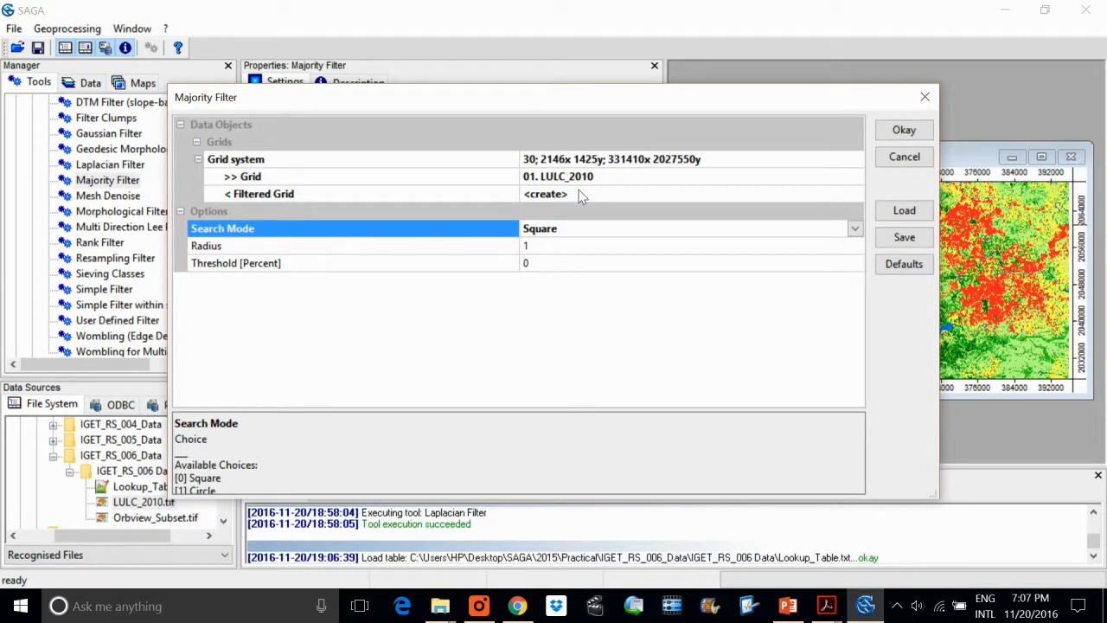
left_click(903, 131)
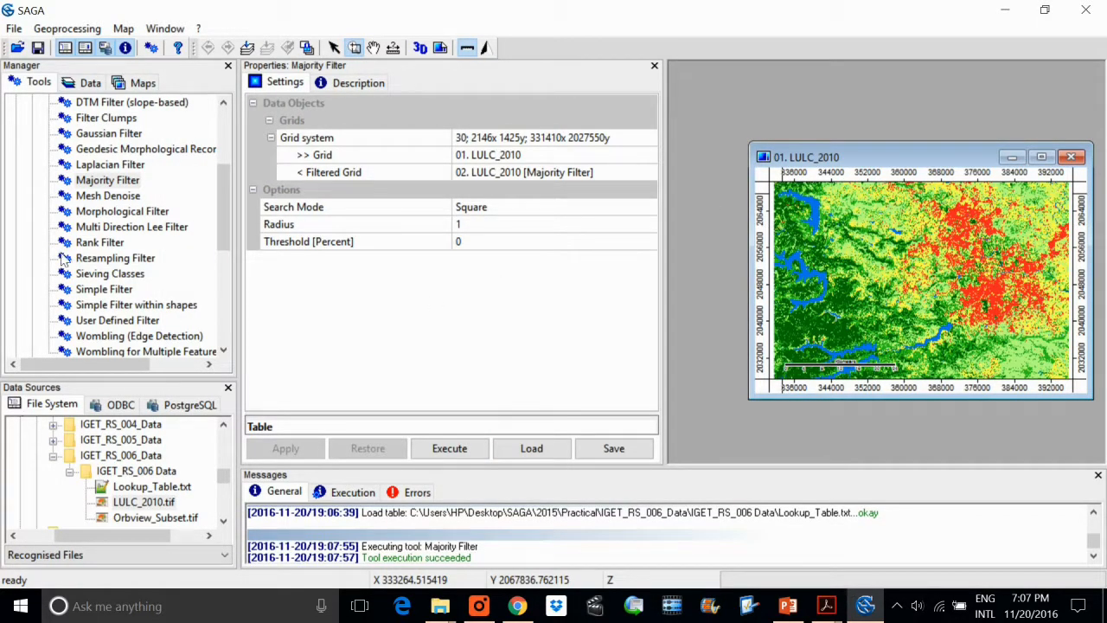
Display the 02. LULC_2010 [Majority Filter] grid in a new map
left_click(86, 83)
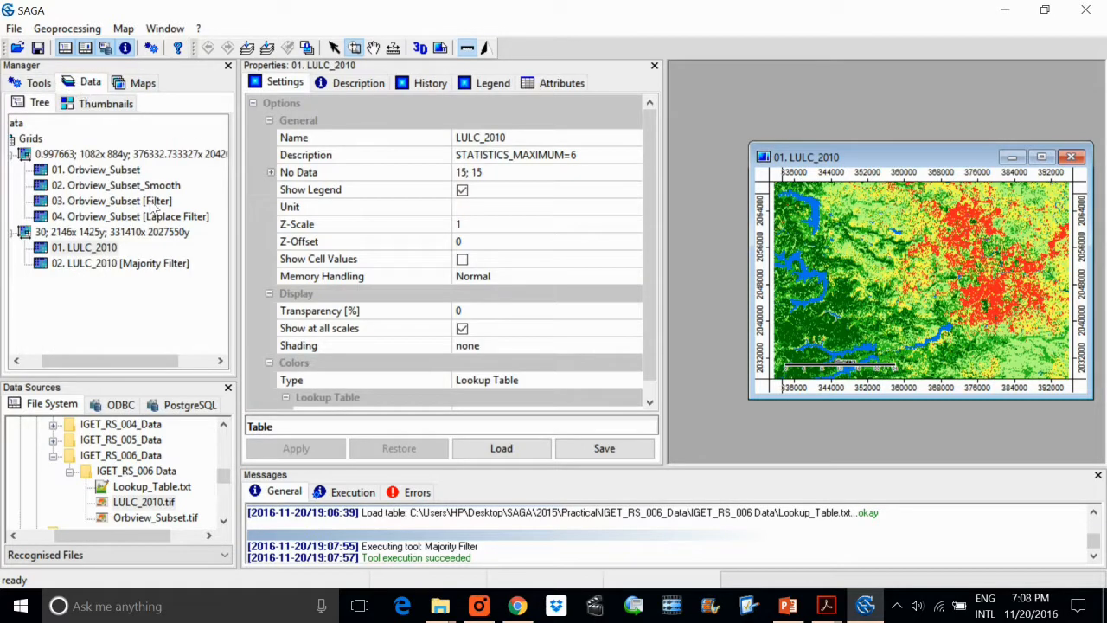
double_click(160, 265)
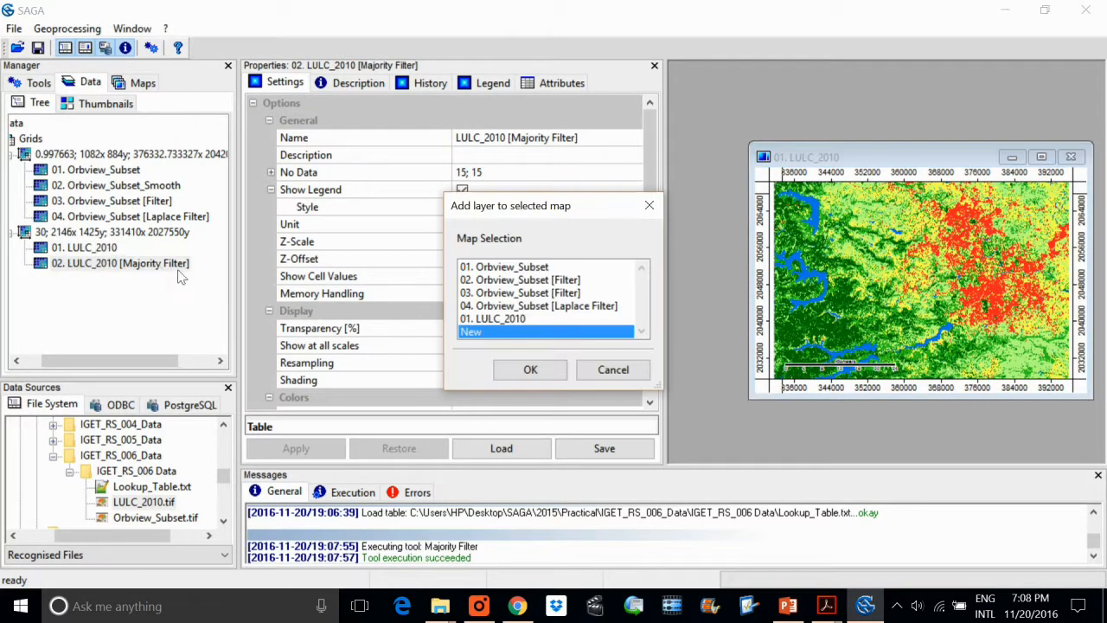
left_click(530, 369)
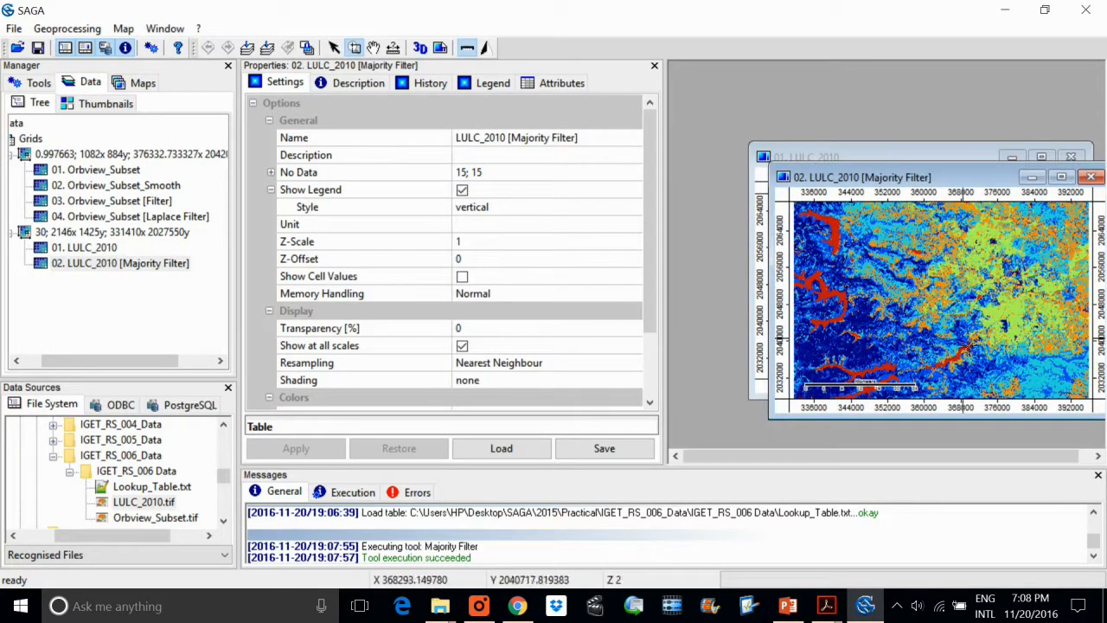
Tile the original and filtered LULC_2010 maps vertically and narrow the object properties area to enlarge both maps
left_click(162, 29)
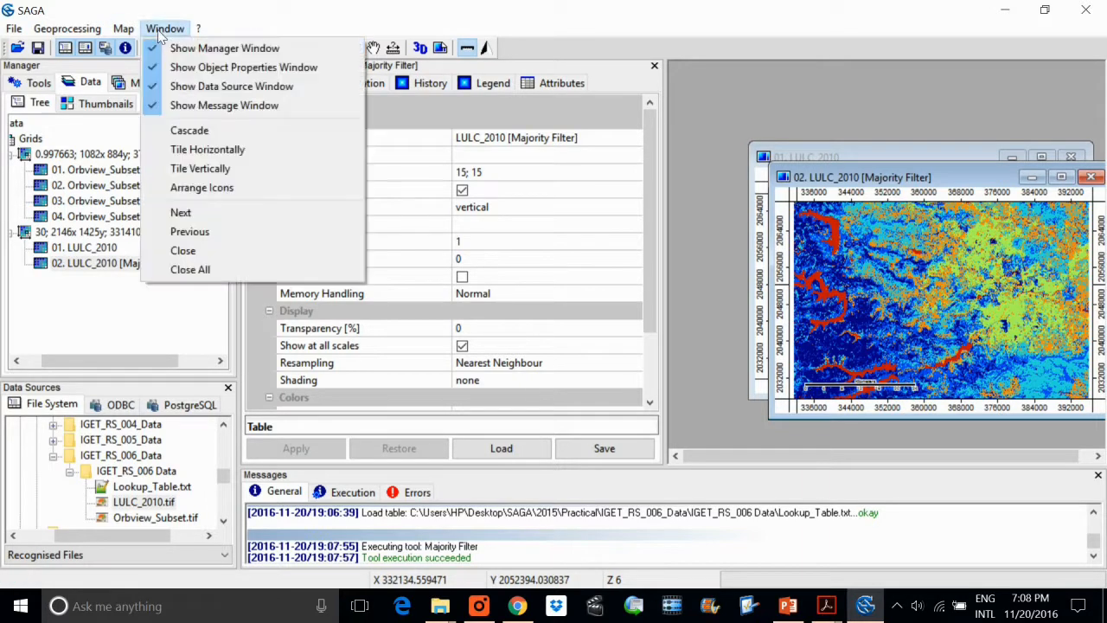
left_click(218, 169)
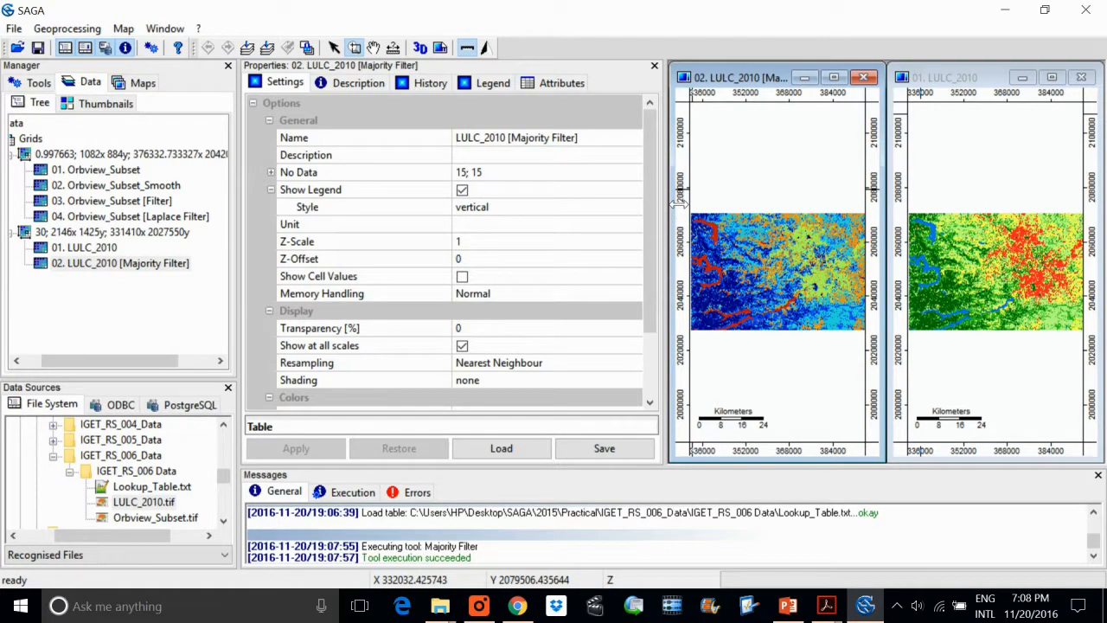
left_click_drag(673, 207, 277, 212)
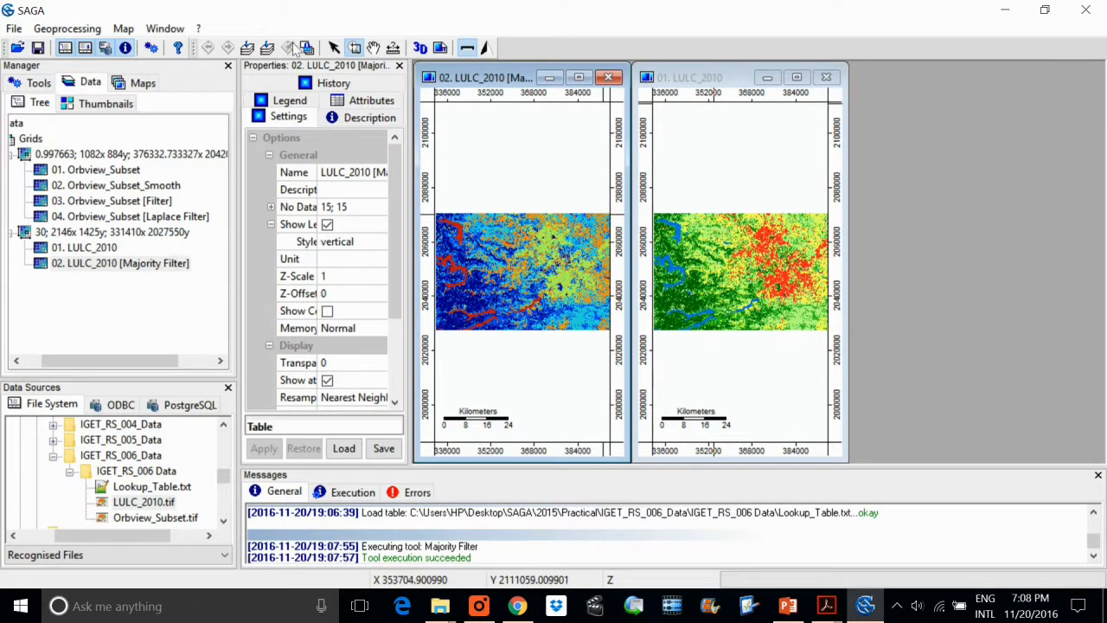
left_click(164, 29)
left_click(236, 169)
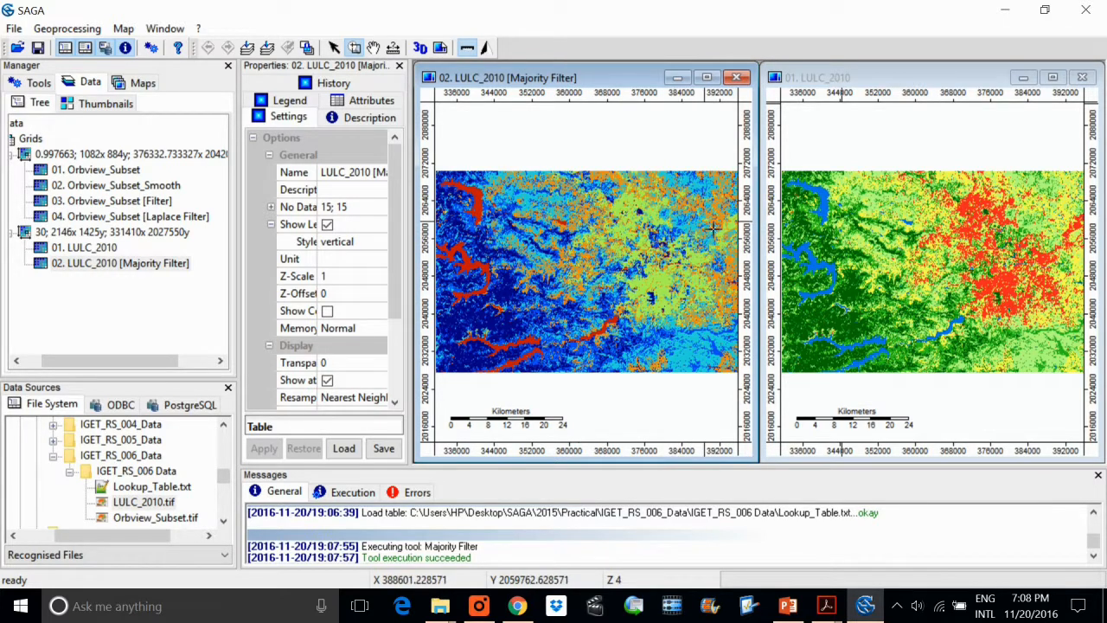
Copy the display settings of 01. LULC_2010 to the 02. LULC_2010 [Majority Filter] grid
right_click(175, 265)
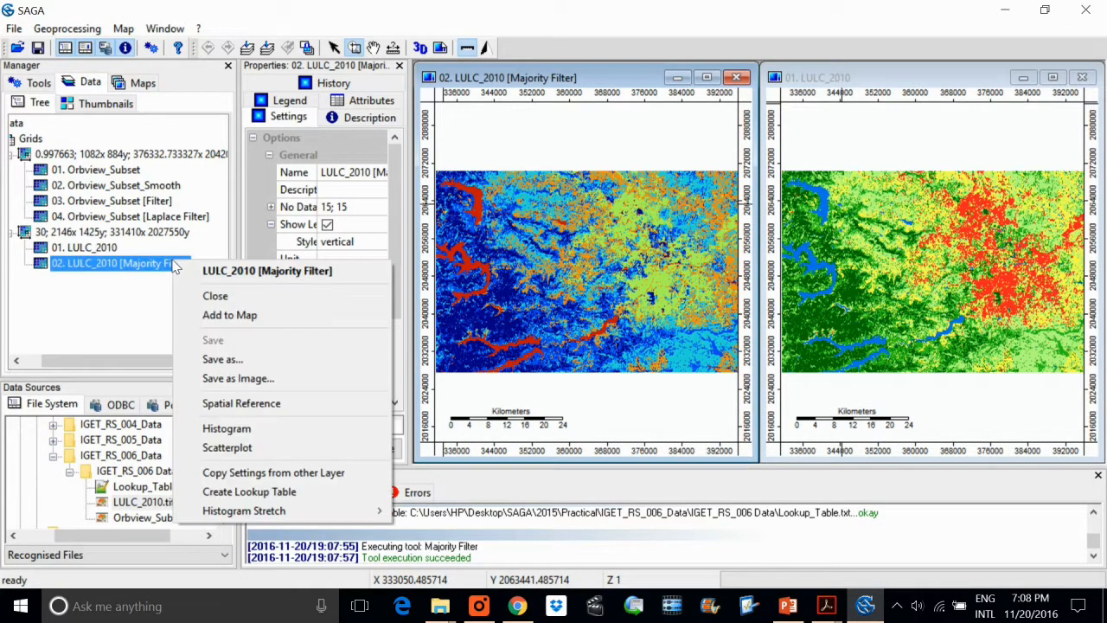
left_click(278, 475)
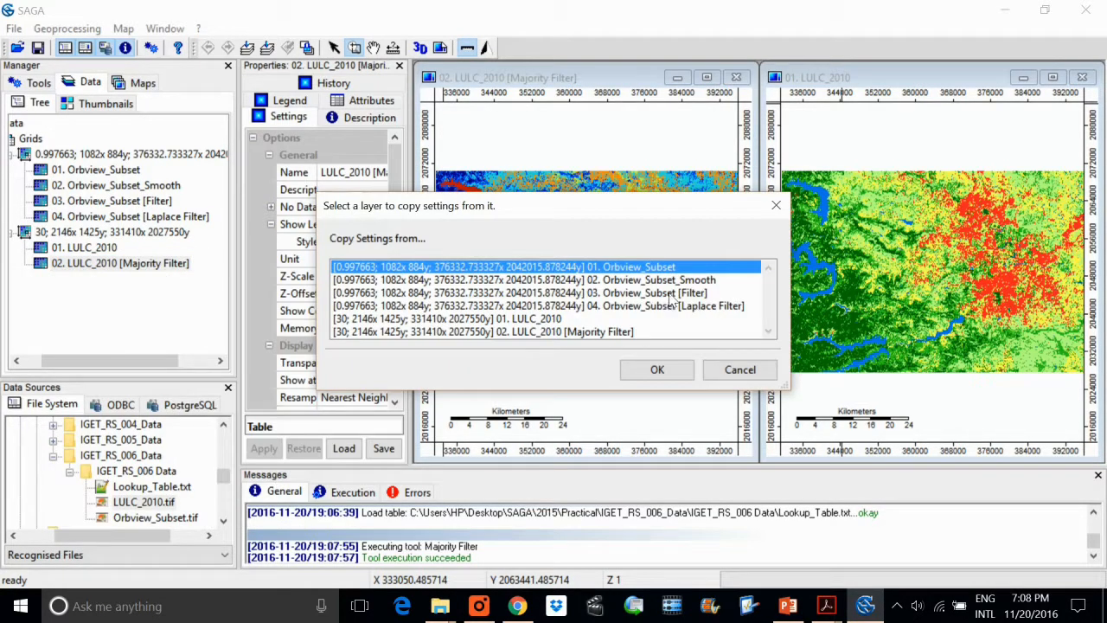
left_click(536, 320)
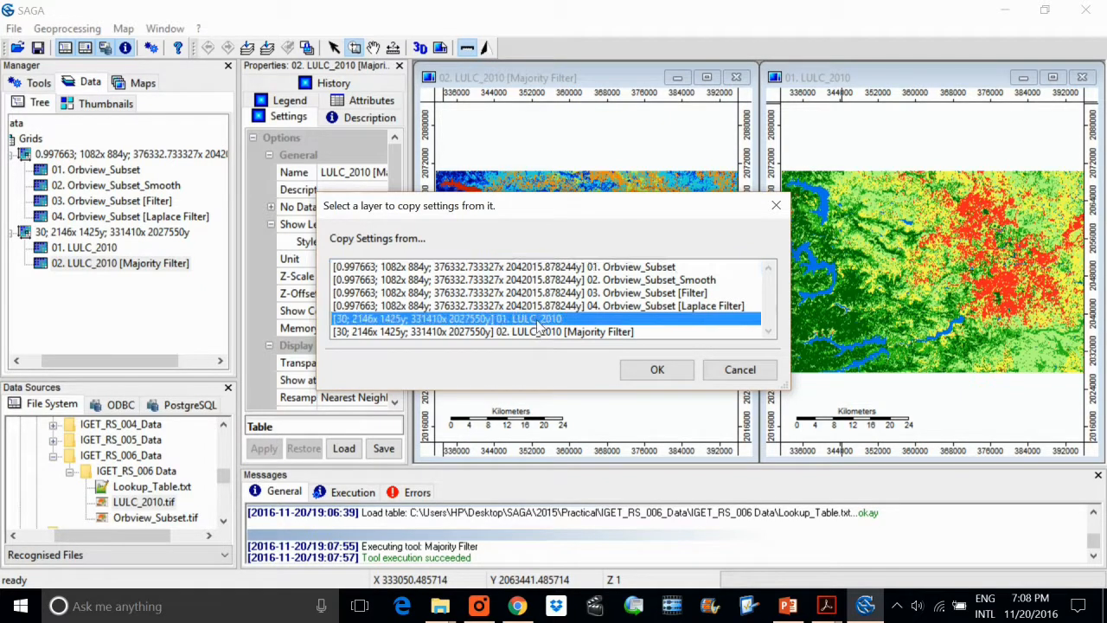
left_click(656, 370)
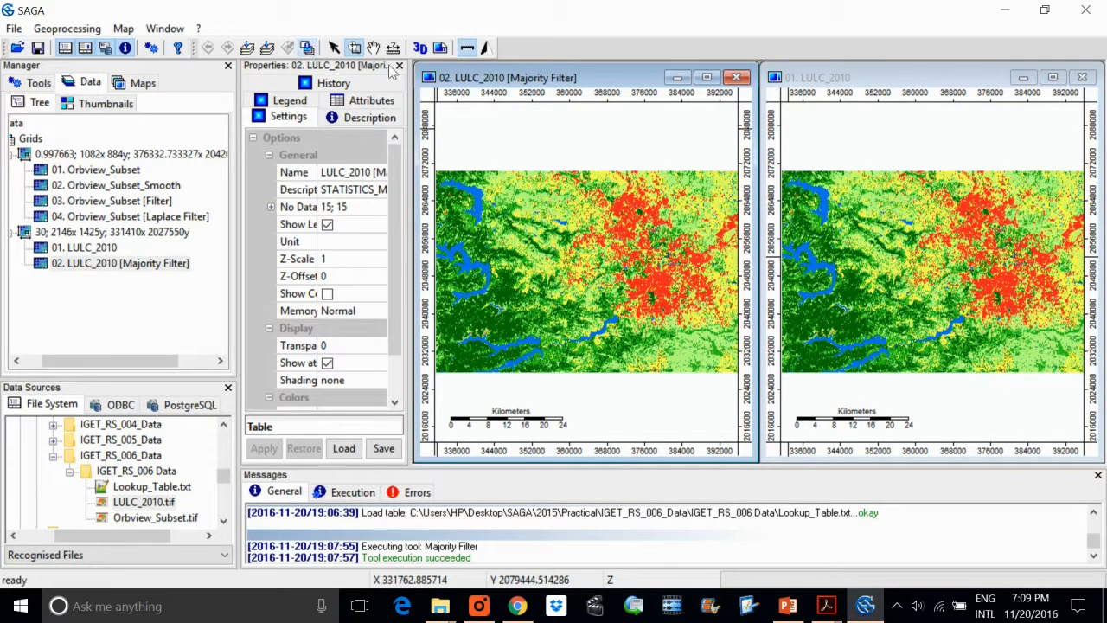
Synchronise the map extents so that the 01. LULC_2010 and 02. LULC_2010 [Majority Filter] maps zoom together
left_click_drag(551, 192, 685, 385)
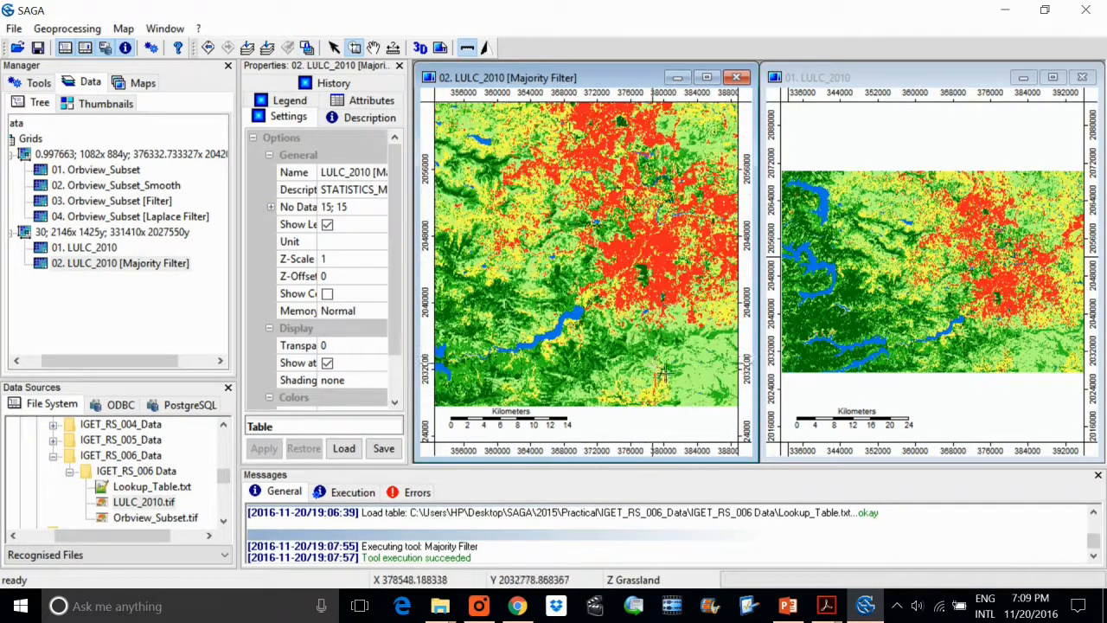
left_click(850, 77)
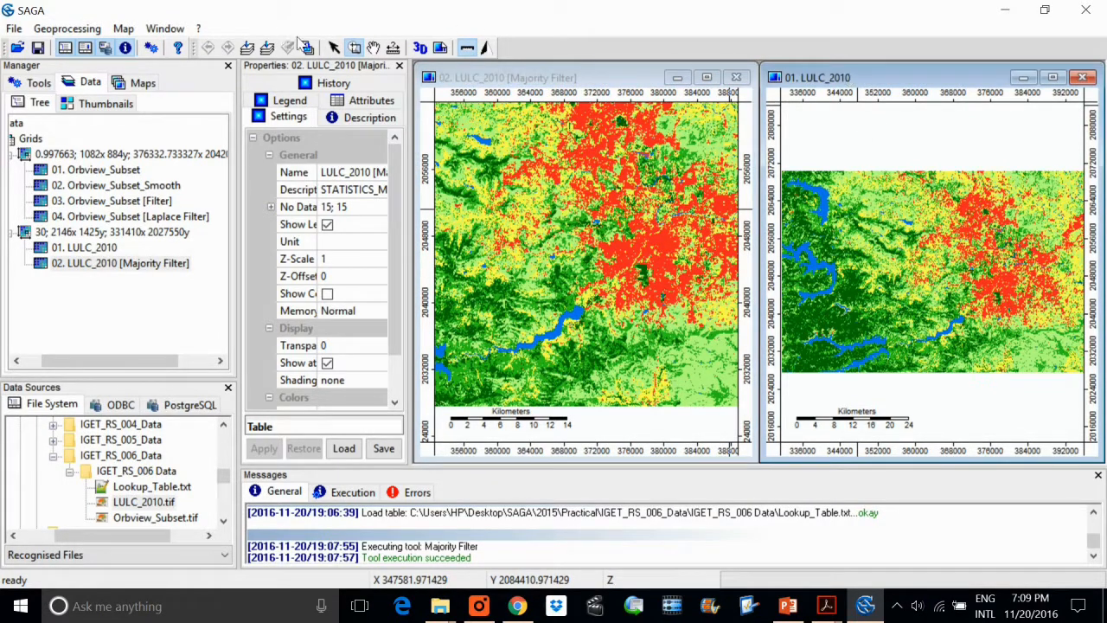
left_click(308, 48)
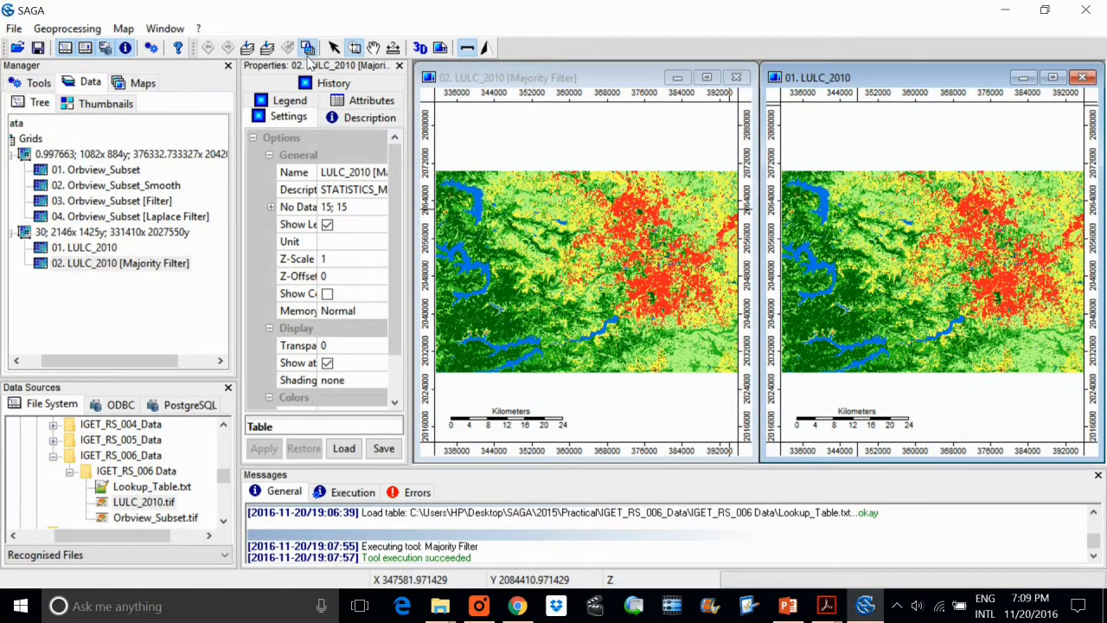
Zoom both linked LULC_2010 maps into the mixed land cover west of the red urban area to compare original and filtered detail
left_click_drag(555, 208, 655, 350)
left_click_drag(828, 226, 1049, 396)
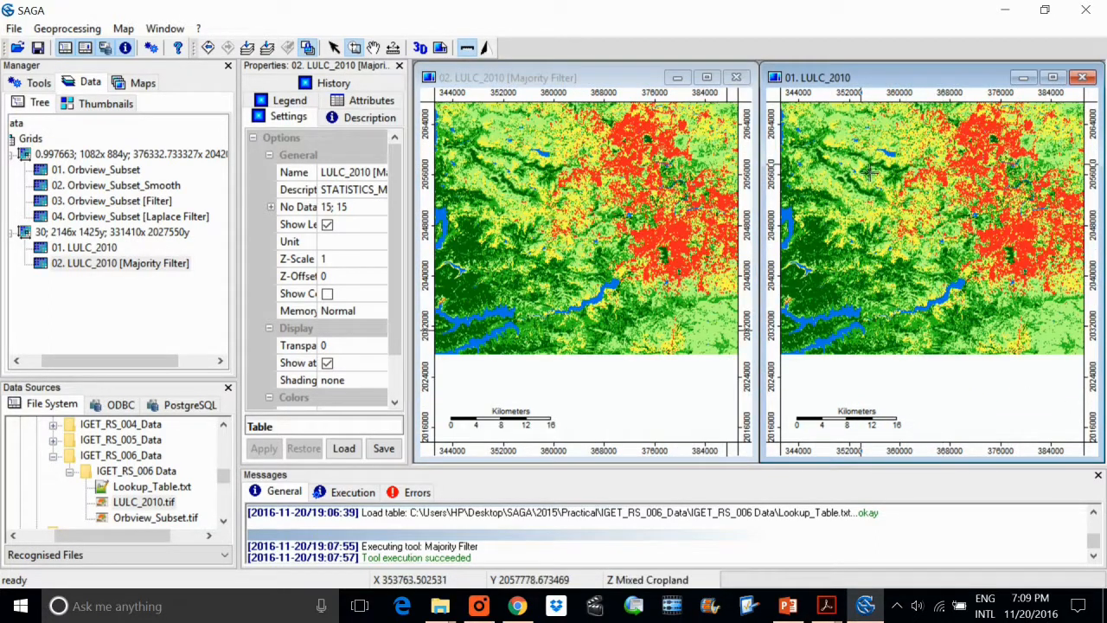
left_click_drag(859, 164, 1000, 322)
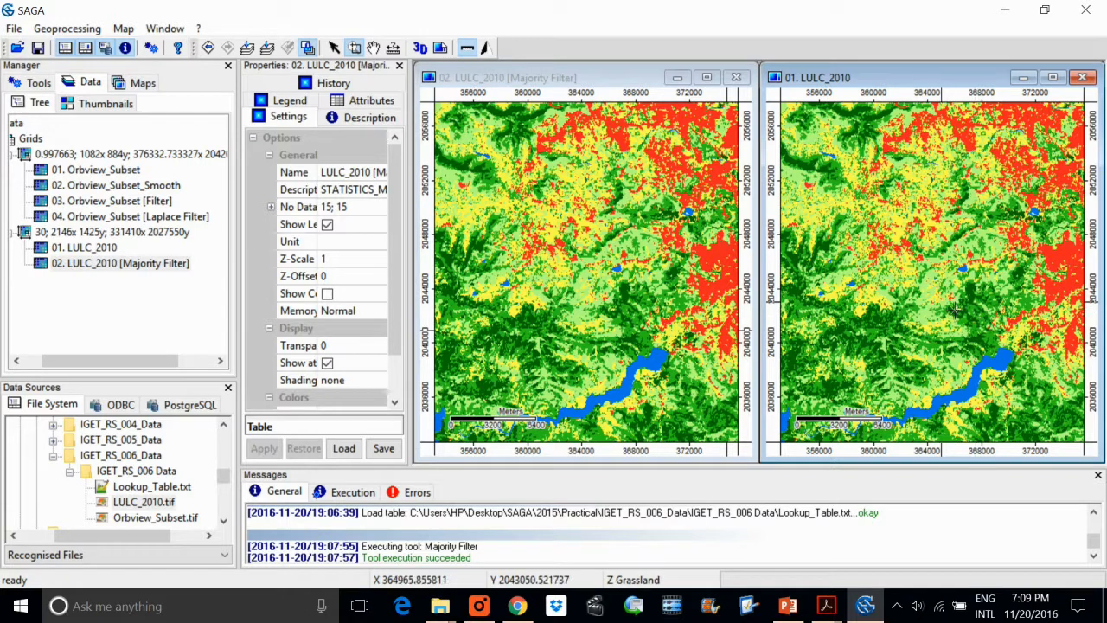
left_click_drag(827, 175, 1032, 346)
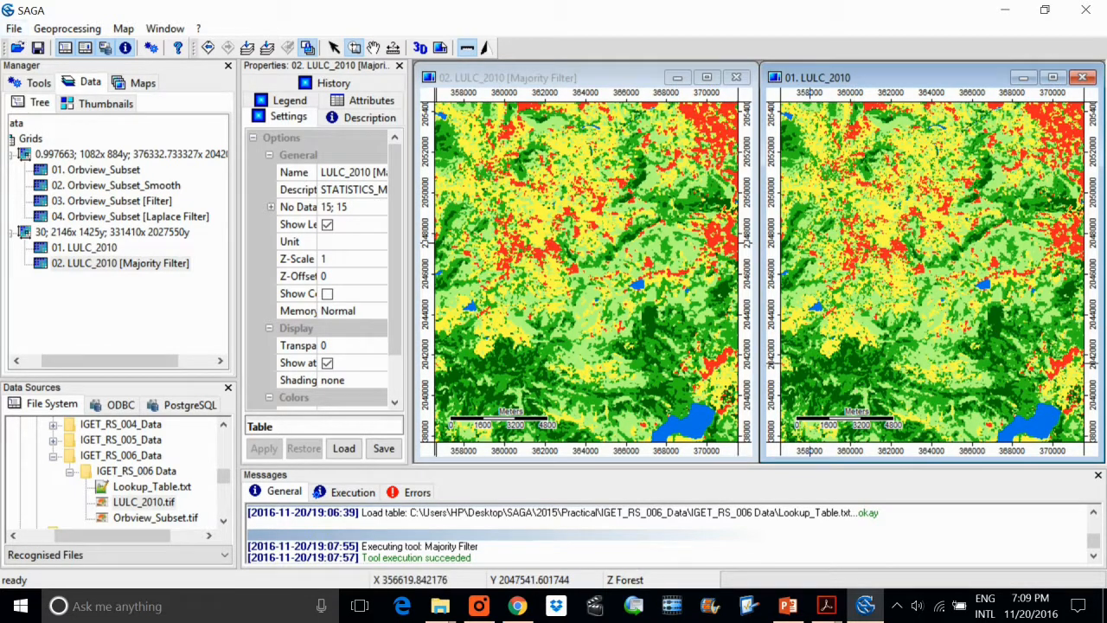
Return to the filter tools with the Majority Filter settings shown
left_click(44, 86)
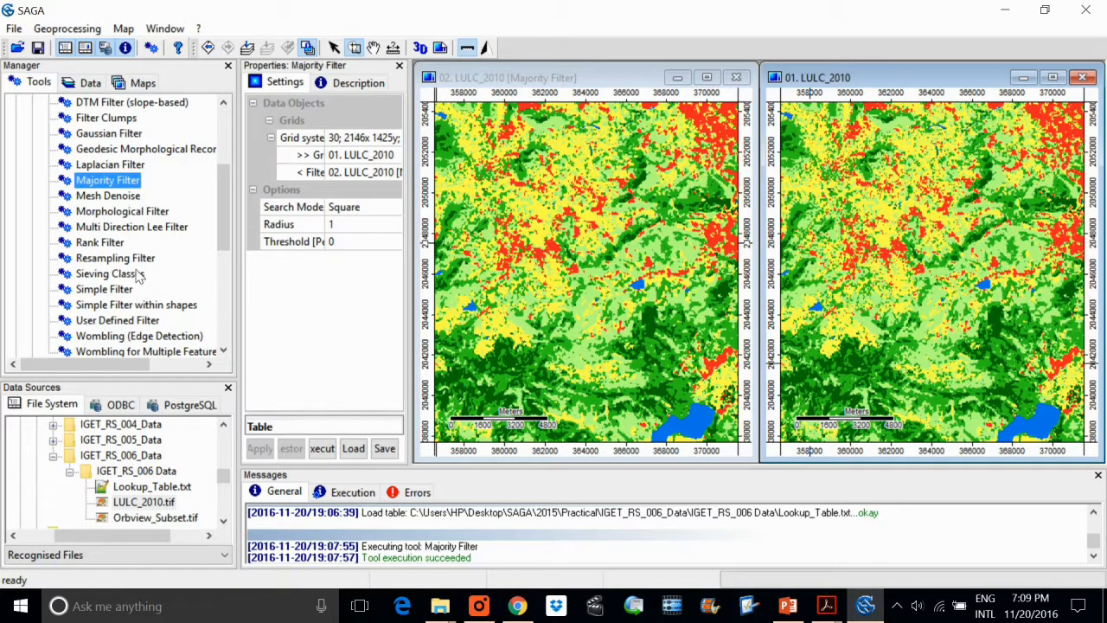